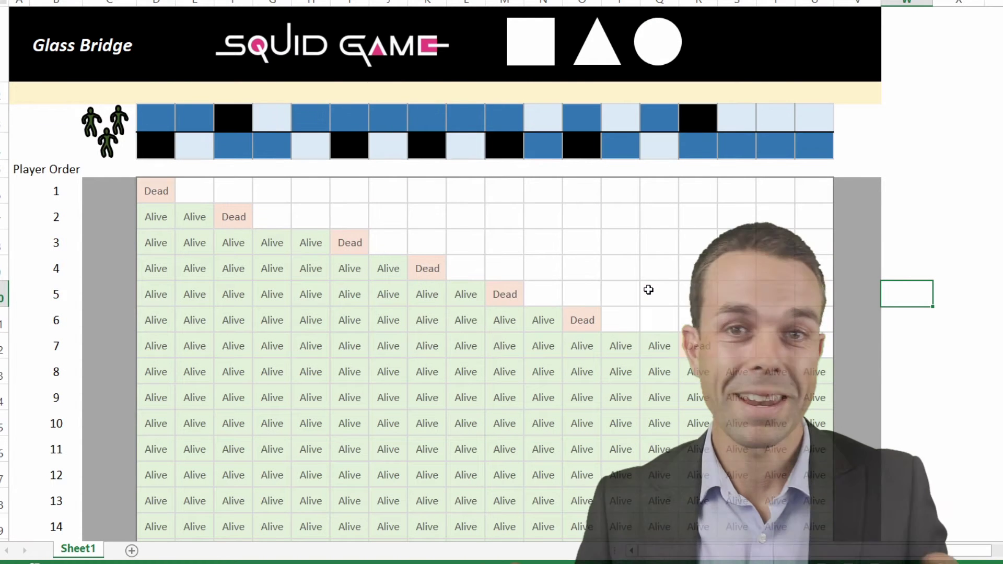
Step: Recalculate the sheet repeatedly to rerun the glass bridge simulation
{"action": "key", "text": "F9"}
{"action": "key", "text": "F9"}
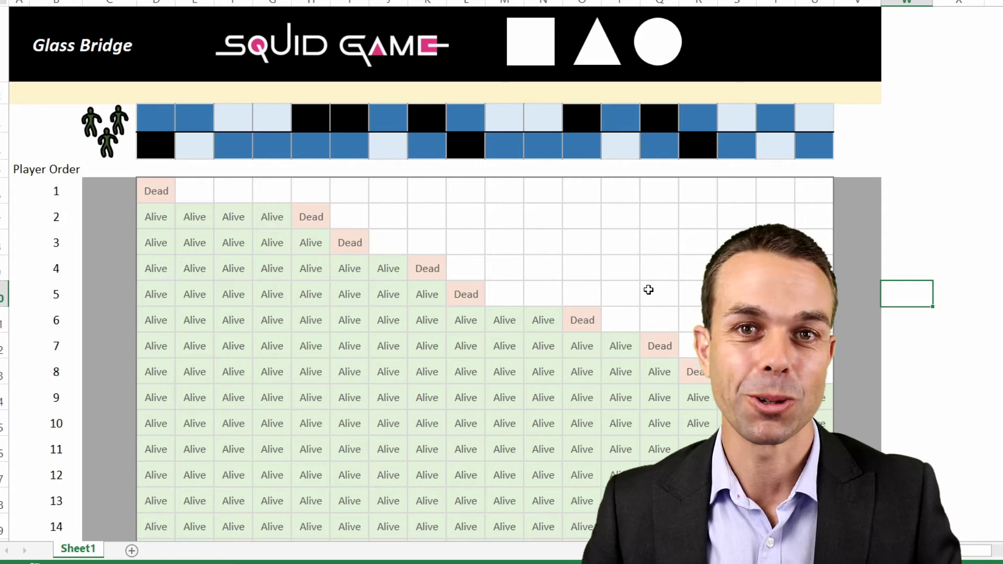
{"action": "key", "text": "F9"}
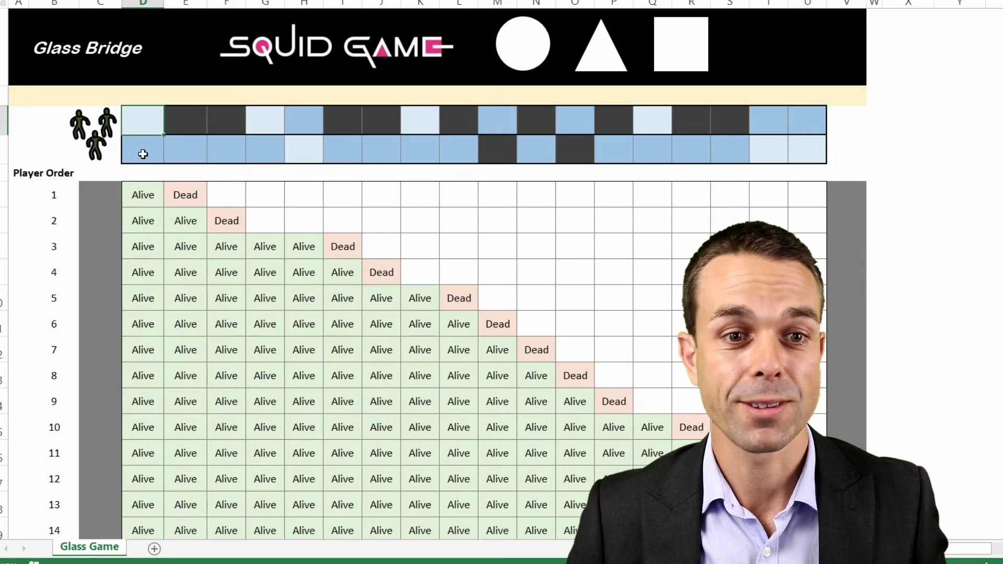
Step: Trace the tempered panels along the start of the bridge, then examine the broken panels and the far end
{"action": "left_click_drag", "start_coordinate": [142, 153], "coordinate": [288, 140]}
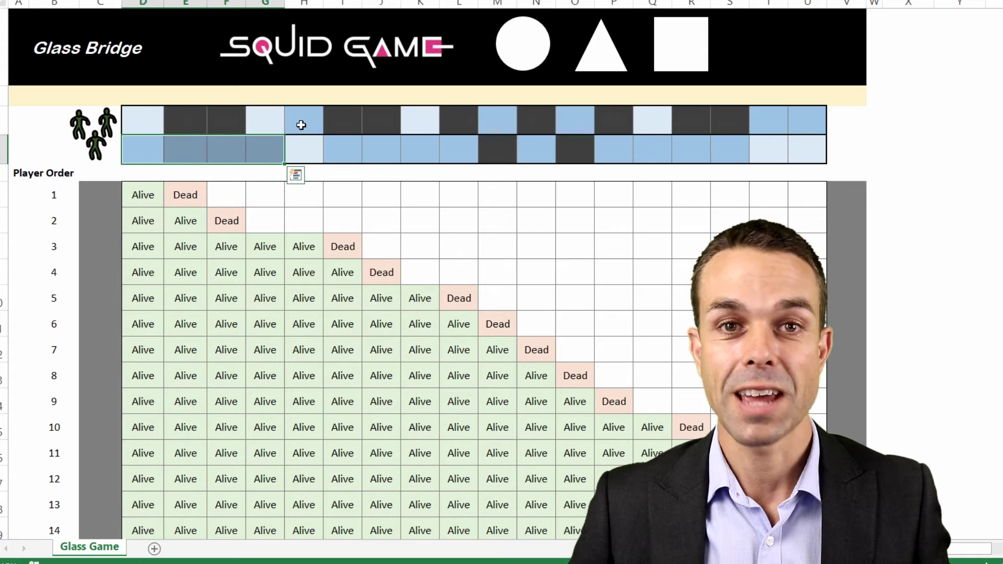
{"action": "left_click", "coordinate": [301, 125], "text": "ctrl"}
{"action": "left_click", "coordinate": [346, 153], "text": "ctrl"}
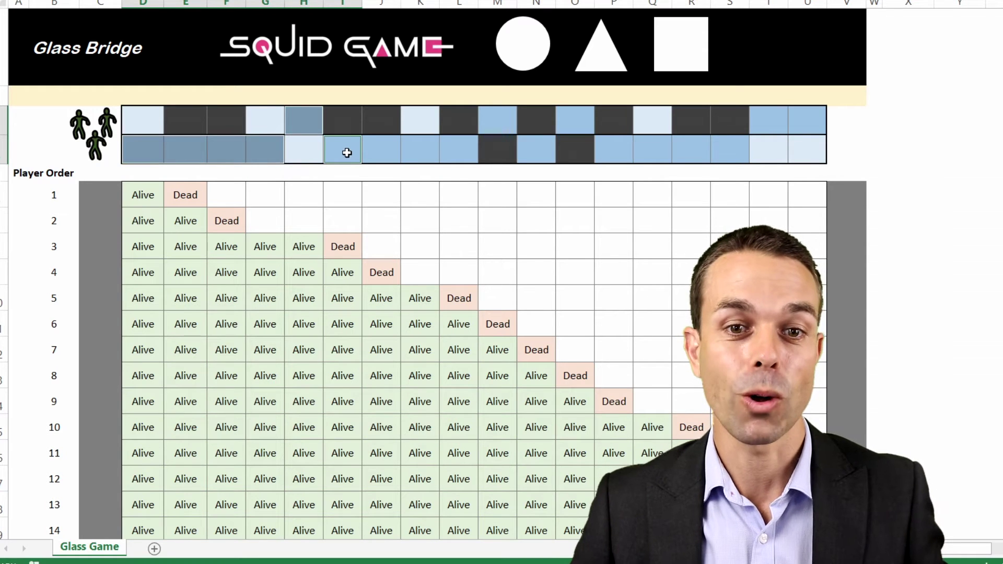
{"action": "left_click", "coordinate": [387, 149], "text": "ctrl"}
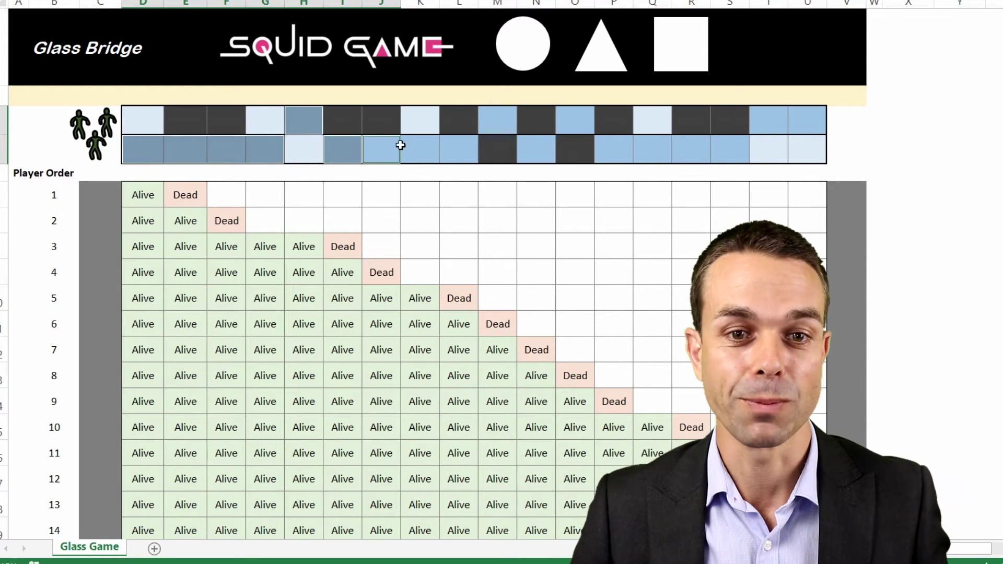
{"action": "left_click", "coordinate": [279, 125]}
{"action": "left_click", "coordinate": [292, 146]}
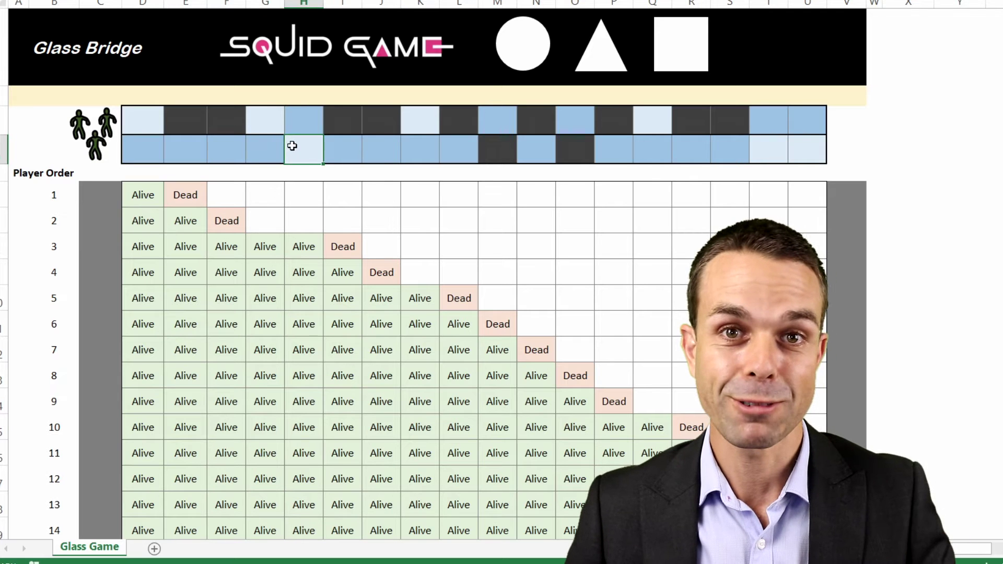
{"action": "left_click_drag", "start_coordinate": [179, 113], "coordinate": [179, 147]}
{"action": "key", "text": "Right"}
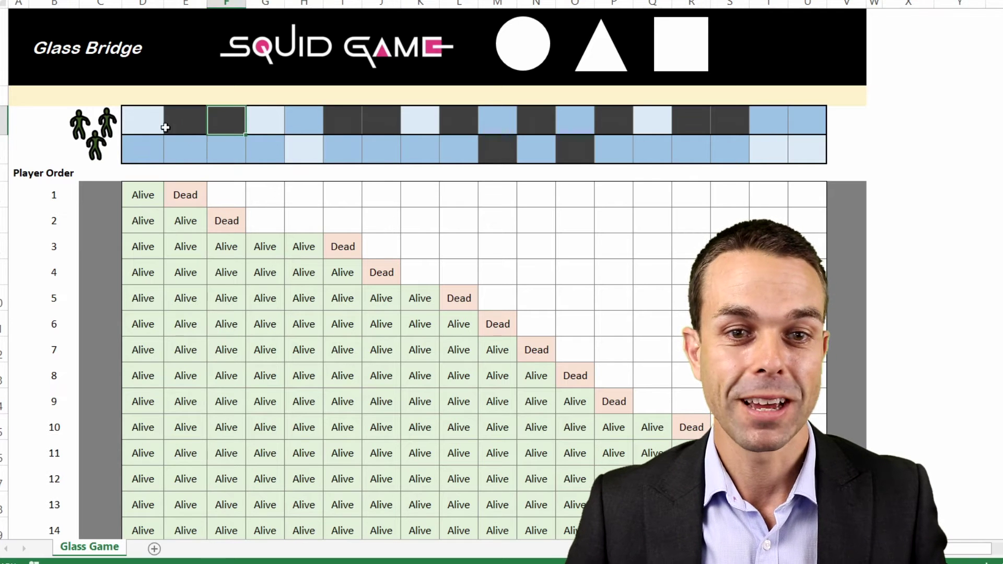
{"action": "left_click_drag", "start_coordinate": [843, 121], "coordinate": [843, 149]}
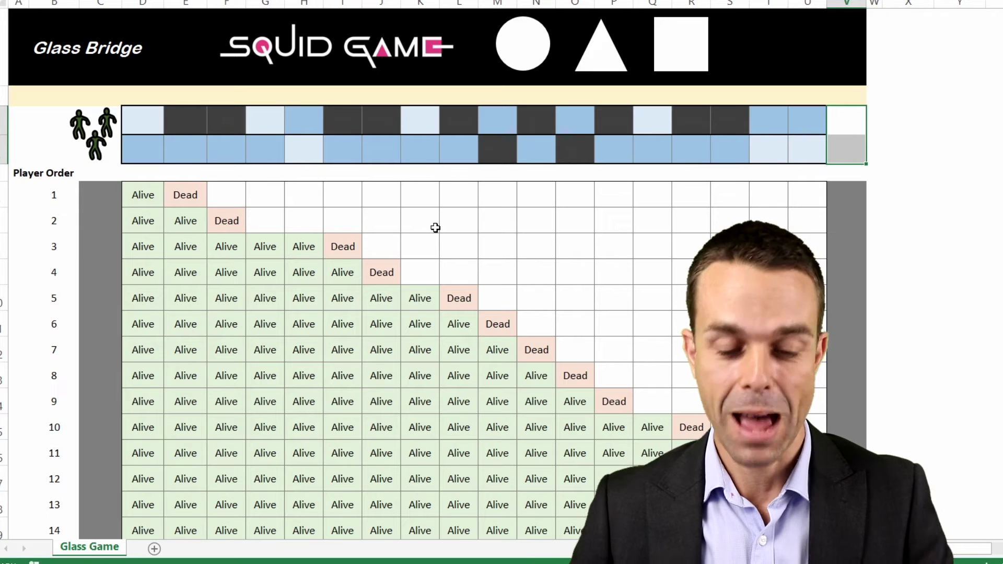
Step: Generate several new random bridge layouts by recalculating the Glass Game sheet, and compare the players' outcomes
{"action": "key", "text": "F9"}
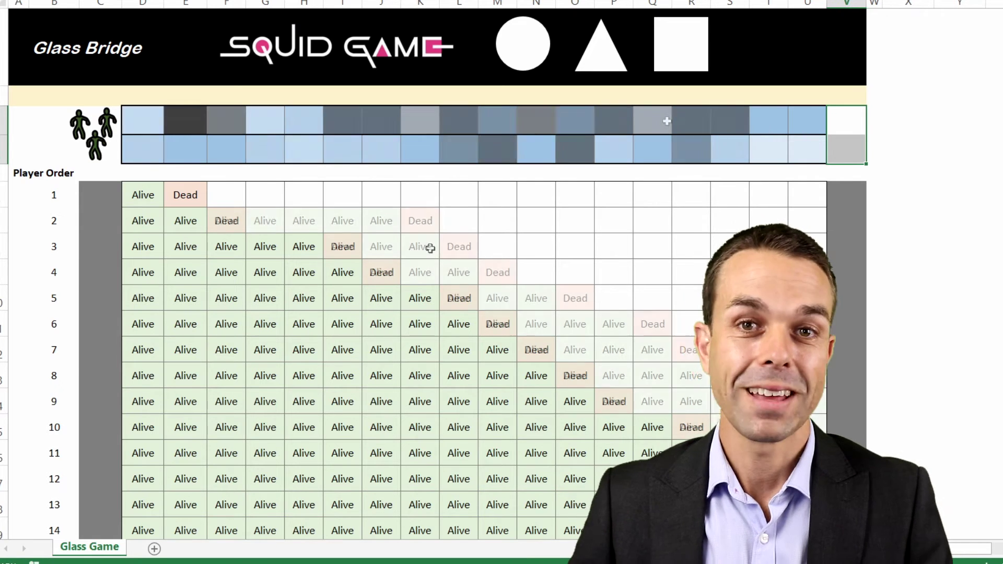
{"action": "key", "text": "F9"}
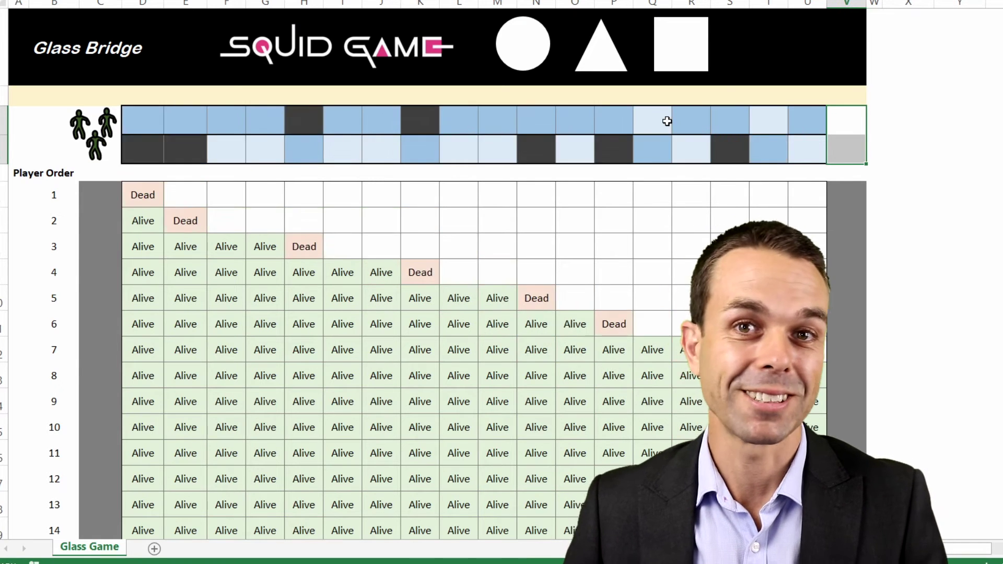
{"action": "key", "text": "F9"}
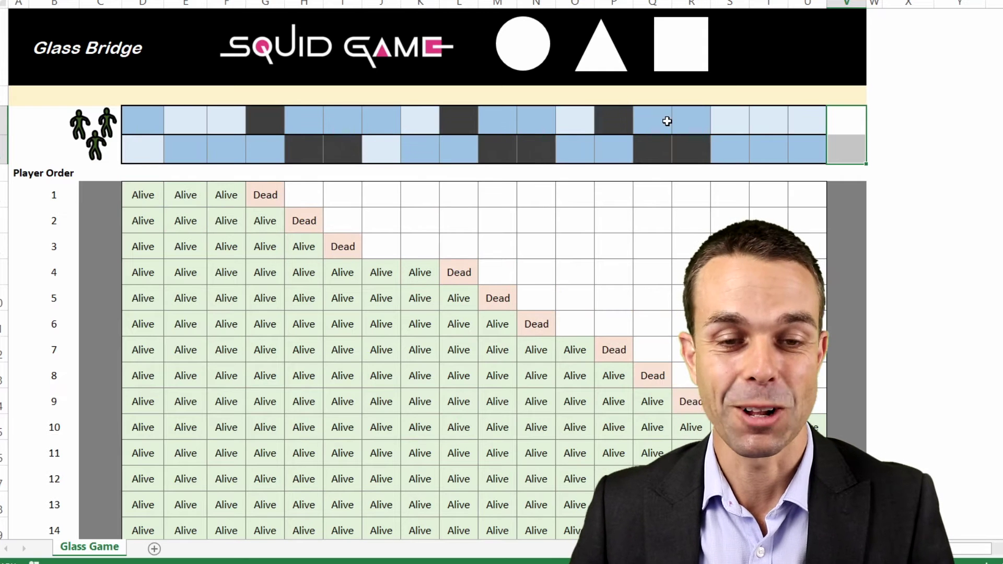
{"action": "key", "text": "F9"}
{"action": "key", "text": "F9"}
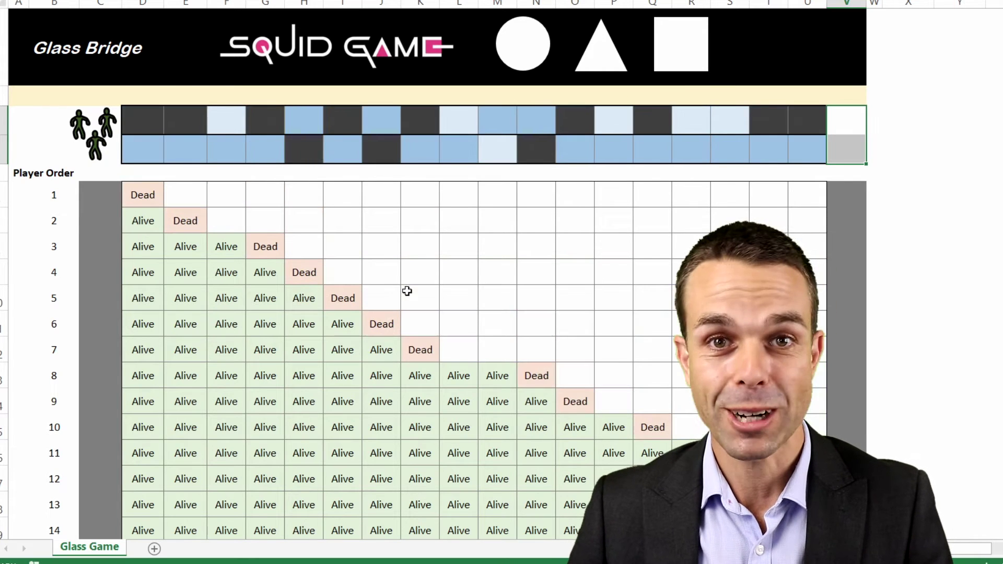
{"action": "key", "text": "F9"}
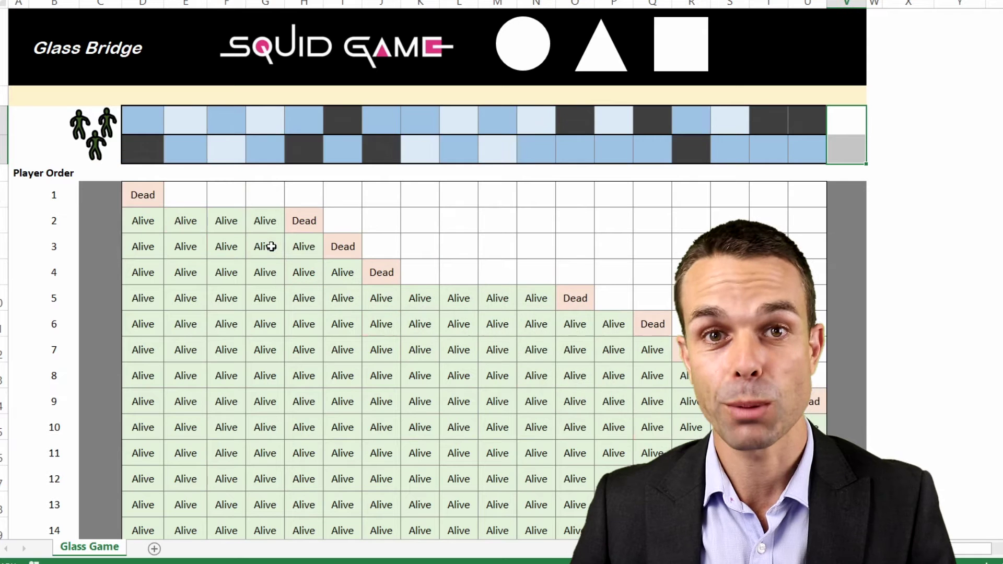
{"action": "key", "text": "F9"}
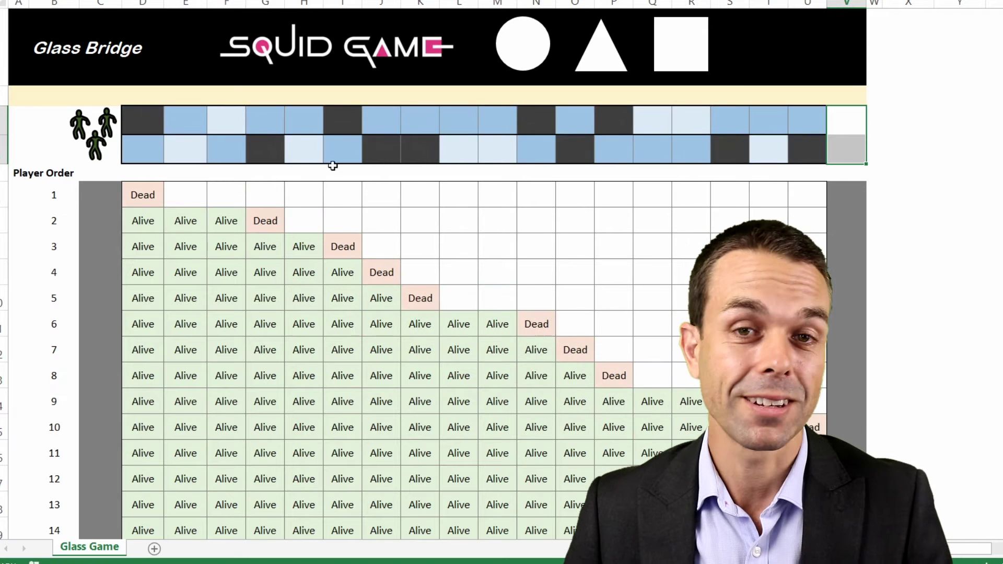
{"action": "key", "text": "F9"}
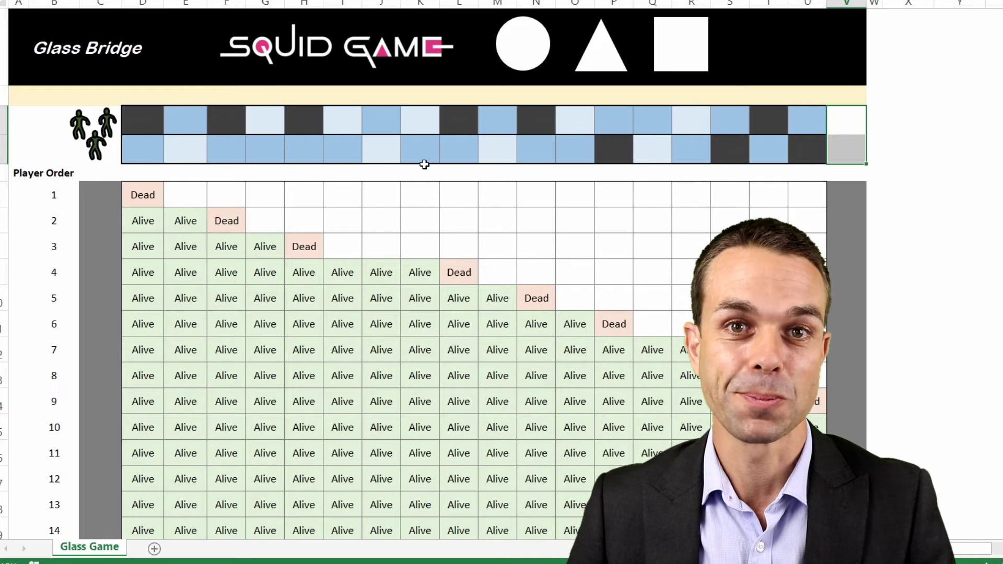
{"action": "key", "text": "F9"}
Step: Examine the full two-row bridge and trace the safe panel in every column from D to U
{"action": "key", "text": "ctrl+Home"}
{"action": "left_click", "coordinate": [143, 120]}
{"action": "left_click", "coordinate": [817, 146], "text": "shift"}
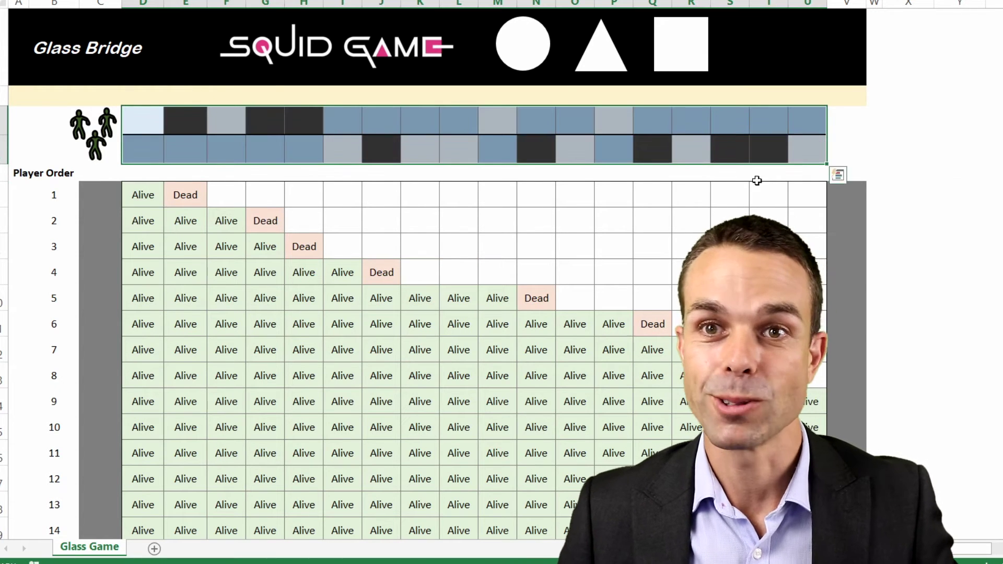
{"action": "left_click", "coordinate": [138, 146]}
{"action": "left_click", "coordinate": [305, 152], "text": "shift"}
{"action": "left_click_drag", "start_coordinate": [354, 123], "coordinate": [460, 124]}
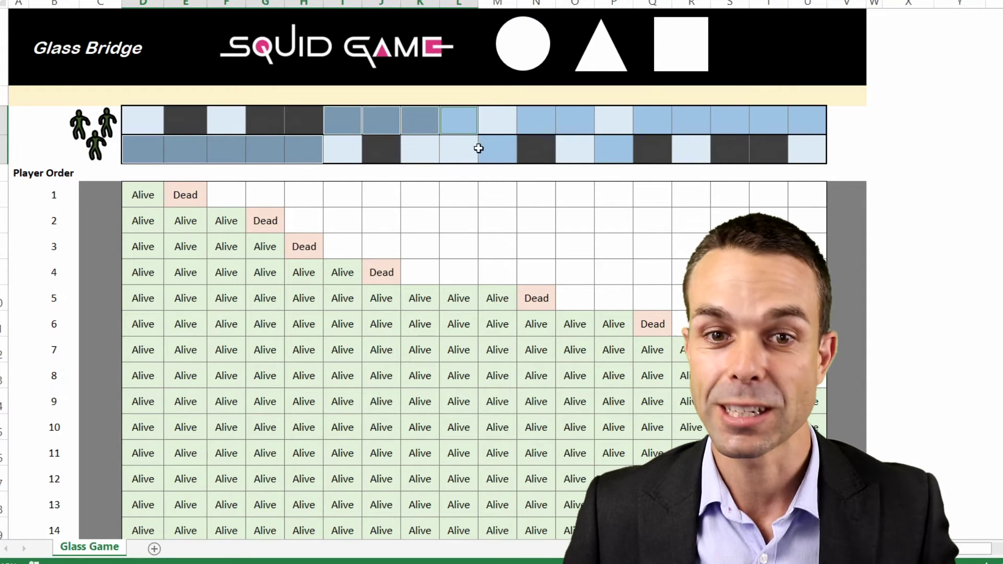
{"action": "left_click", "coordinate": [496, 151], "text": "ctrl"}
{"action": "left_click", "coordinate": [538, 123], "text": "ctrl"}
{"action": "left_click", "coordinate": [579, 122], "text": "ctrl"}
{"action": "left_click", "coordinate": [606, 148], "text": "ctrl"}
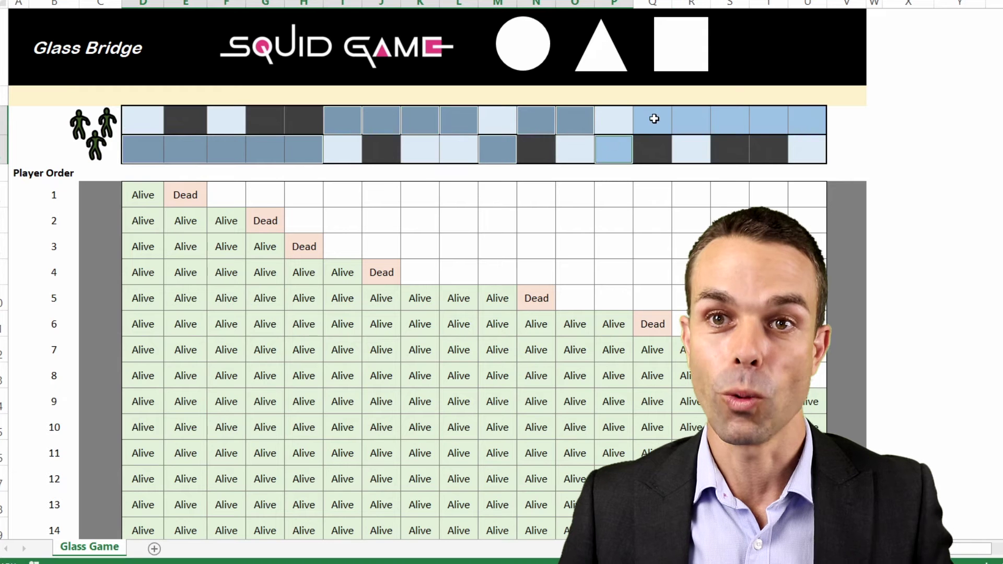
{"action": "left_click", "coordinate": [652, 125], "text": "ctrl"}
{"action": "left_click", "coordinate": [694, 120], "text": "ctrl"}
{"action": "left_click", "coordinate": [729, 118], "text": "ctrl"}
{"action": "left_click", "coordinate": [776, 118], "text": "ctrl"}
{"action": "left_click", "coordinate": [808, 118], "text": "ctrl"}
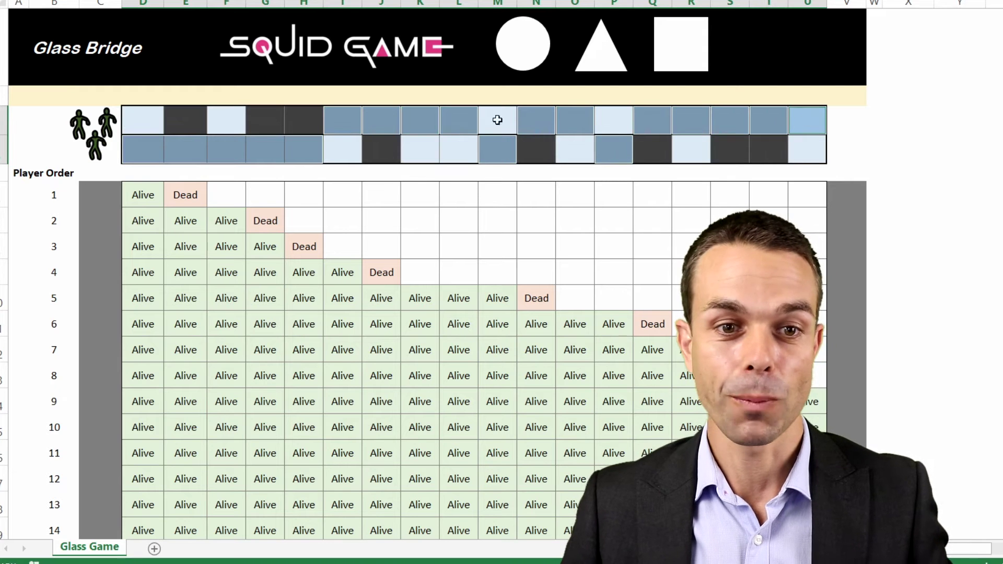
Step: Compare the first broken panel in column E with the players' results below it, and rerun the simulation
{"action": "left_click", "coordinate": [175, 122]}
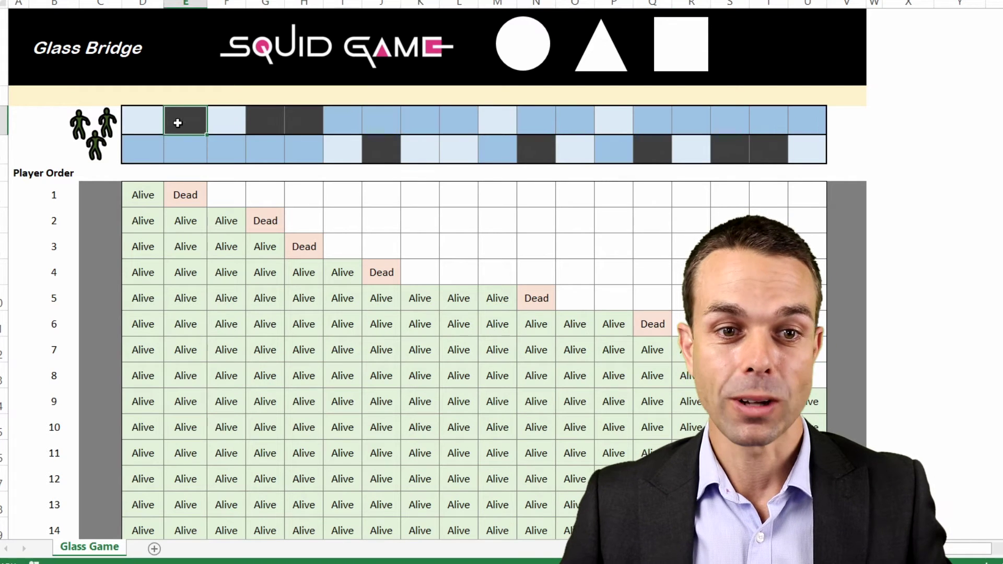
{"action": "left_click", "coordinate": [190, 195]}
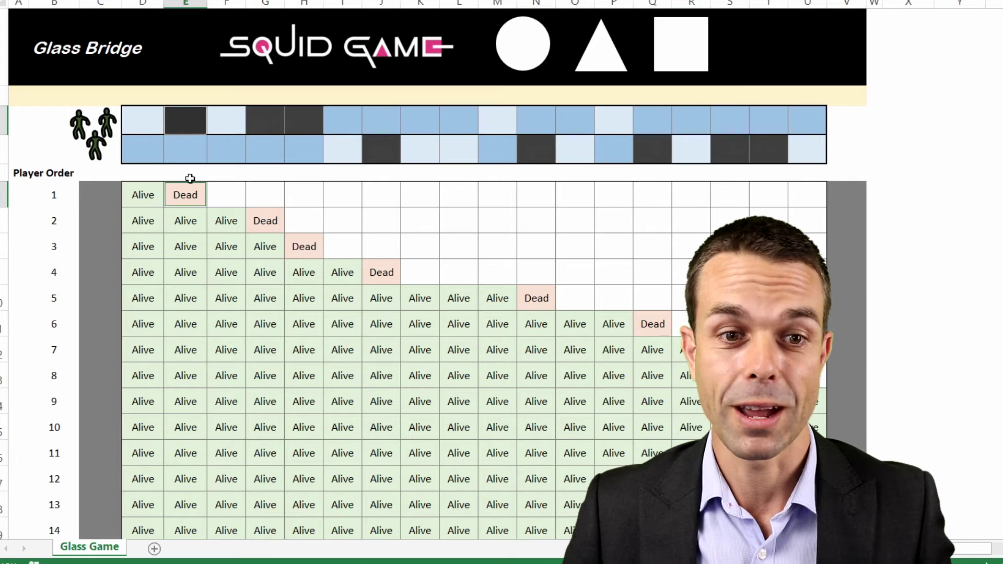
{"action": "left_click", "coordinate": [183, 124]}
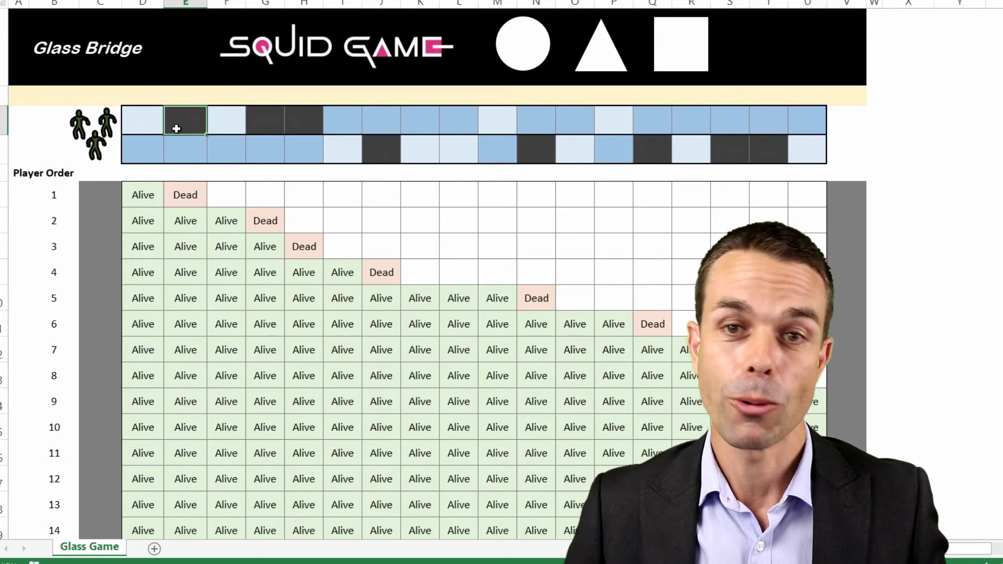
{"action": "left_click_drag", "start_coordinate": [196, 215], "coordinate": [188, 372]}
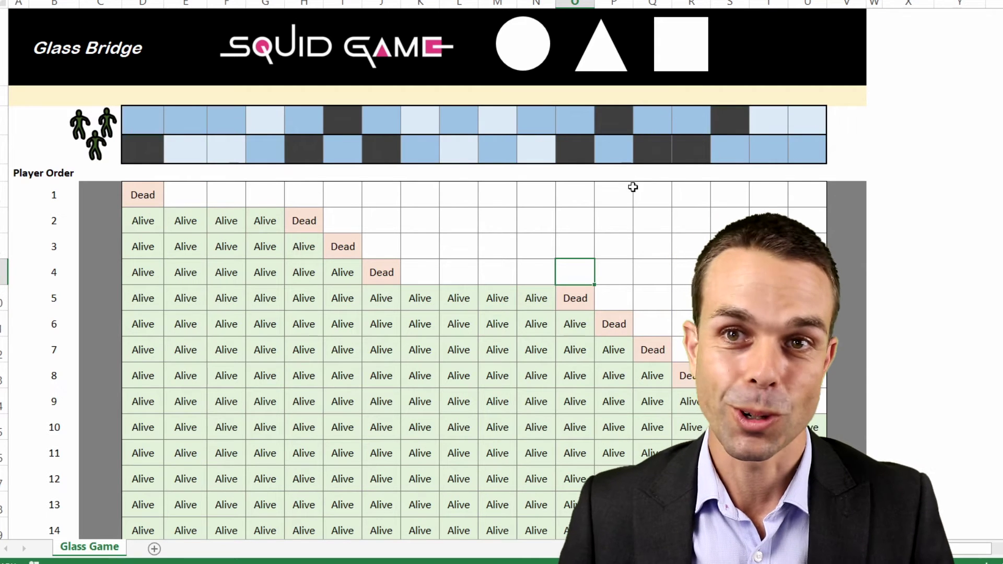
{"action": "key", "text": "F9"}
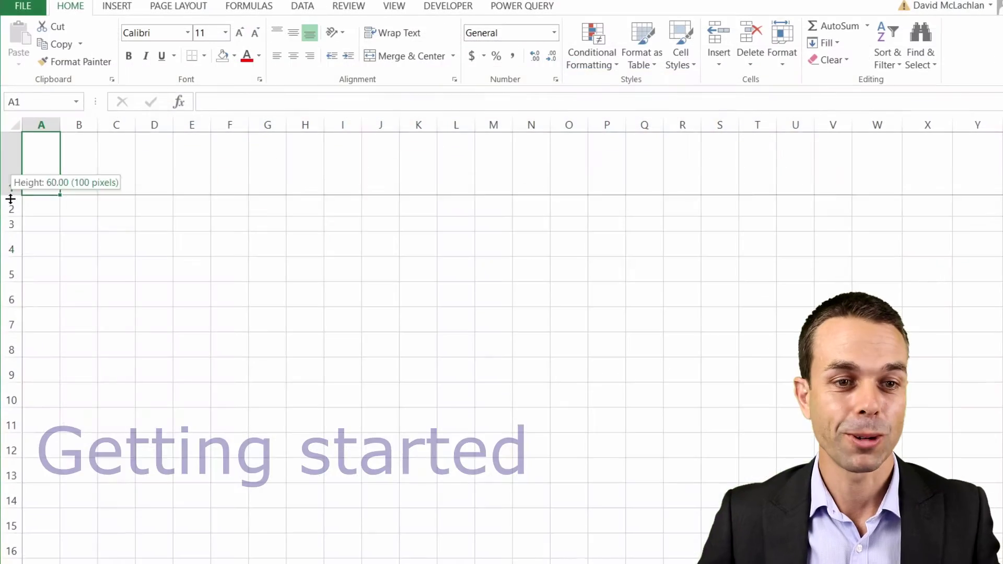
Step: Make a tall black header band across A1:V1 and place the Squid Game logo over columns F to L
{"action": "left_click_drag", "start_coordinate": [11, 199], "coordinate": [10, 202]}
{"action": "left_click_drag", "start_coordinate": [40, 163], "coordinate": [815, 181]}
{"action": "left_click", "coordinate": [222, 56]}
{"action": "key", "text": "ctrl+v"}
{"action": "left_click_drag", "start_coordinate": [197, 179], "coordinate": [369, 179]}
Step: Enter the title Glass Bridge in B1 and format it as larger, vertically centred, white bold italic text
{"action": "left_click", "coordinate": [91, 170]}
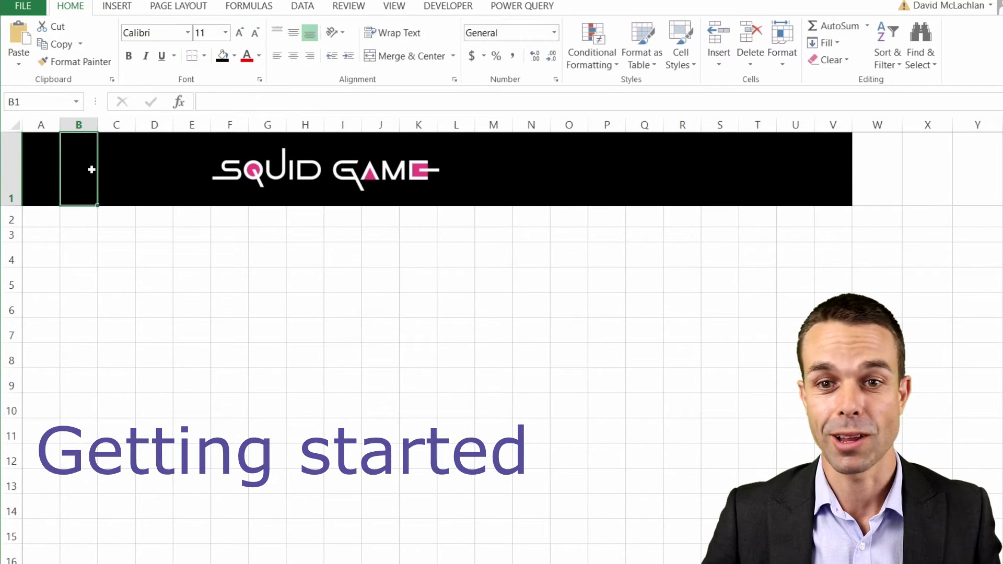
{"action": "type", "text": "Glass bridge"}
{"action": "key", "text": "Return"}
{"action": "left_click", "coordinate": [90, 168]}
{"action": "left_click", "coordinate": [294, 33]}
{"action": "left_click", "coordinate": [259, 56]}
{"action": "left_click", "coordinate": [236, 79]}
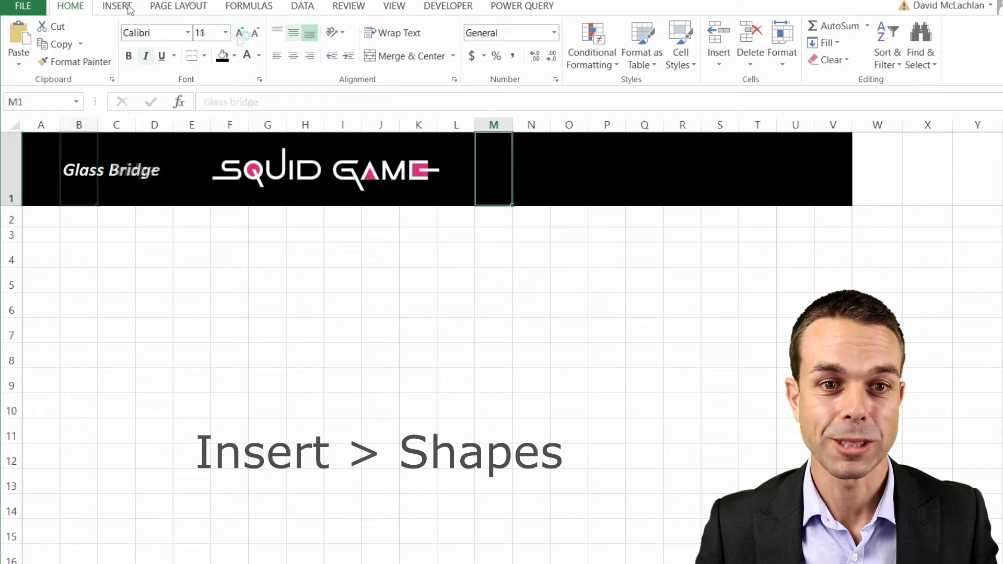
Step: Draw a square of about 1.57 cm in the black header over columns M and N
{"action": "left_click", "coordinate": [116, 5]}
{"action": "left_click", "coordinate": [233, 26]}
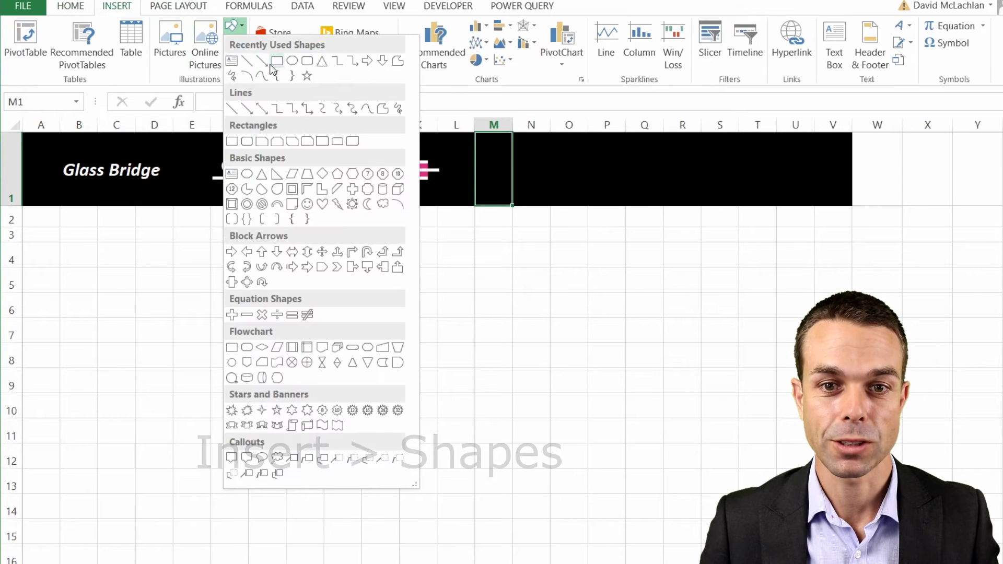
{"action": "left_click", "coordinate": [276, 61]}
{"action": "left_click_drag", "start_coordinate": [501, 158], "coordinate": [542, 195]}
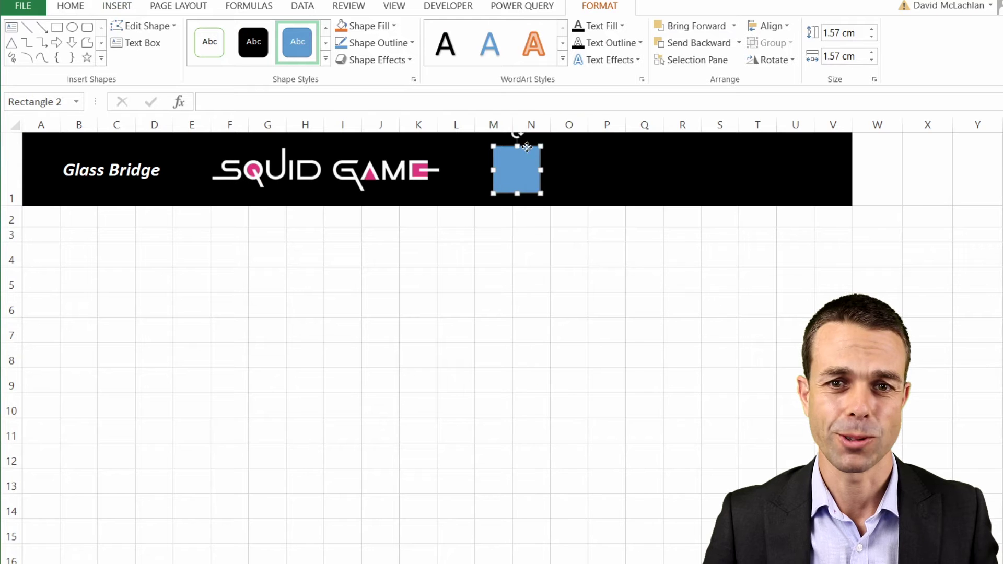
Step: Colour the header square white and place a copy of it over columns O and P
{"action": "right_click", "coordinate": [527, 149]}
{"action": "left_click", "coordinate": [573, 111]}
{"action": "left_click", "coordinate": [566, 176]}
{"action": "left_click", "coordinate": [603, 105]}
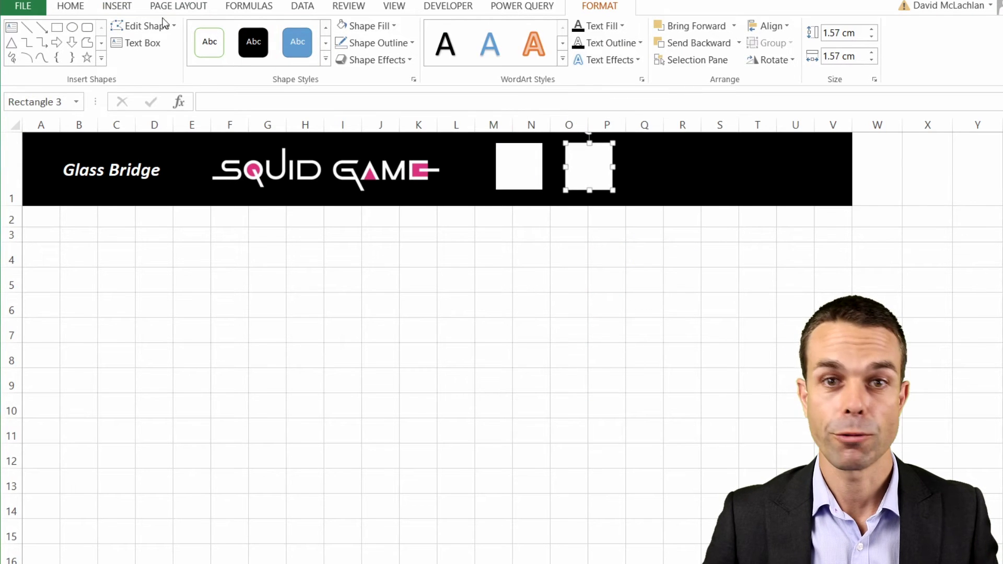
Step: Change the copied square over columns O and P into an isosceles triangle
{"action": "left_click", "coordinate": [158, 32]}
{"action": "mouse_move", "coordinate": [179, 46]}
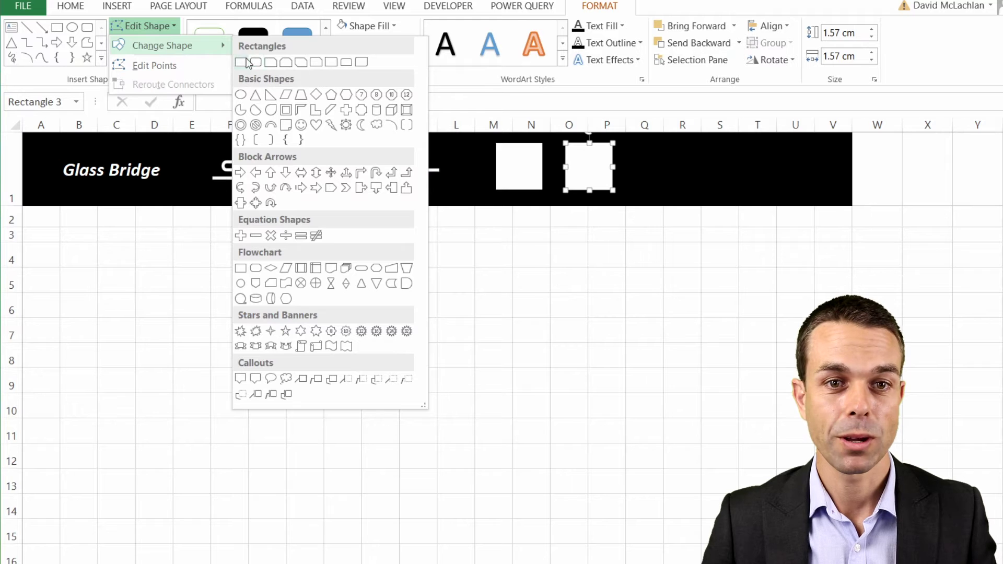
{"action": "left_click", "coordinate": [256, 94]}
Step: Copy the white triangle to columns Q and R and change the copy into a circle
{"action": "left_click_drag", "start_coordinate": [613, 157], "coordinate": [676, 152]}
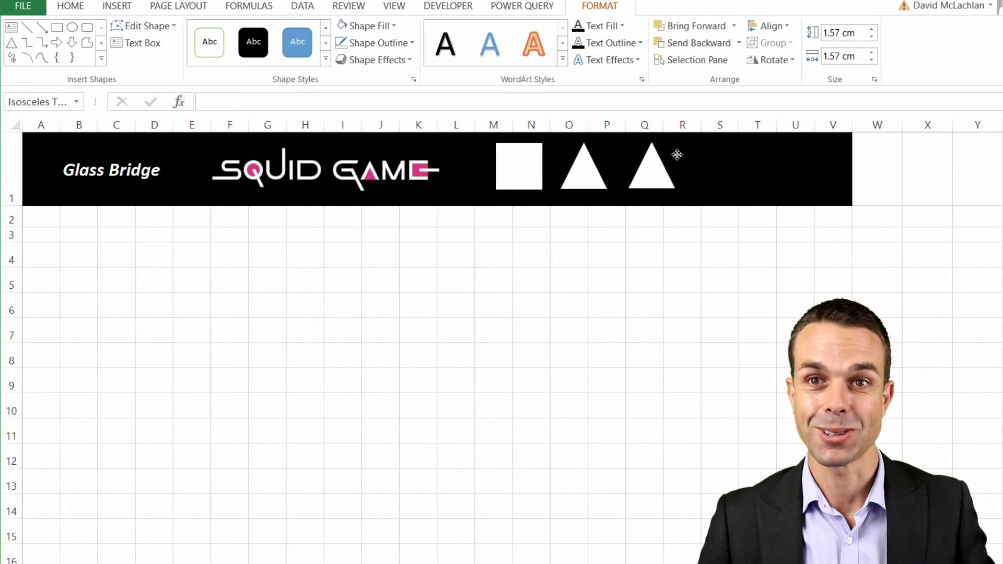
{"action": "right_click", "coordinate": [676, 151]}
{"action": "left_click", "coordinate": [144, 26]}
{"action": "mouse_move", "coordinate": [171, 48]}
{"action": "left_click", "coordinate": [243, 95]}
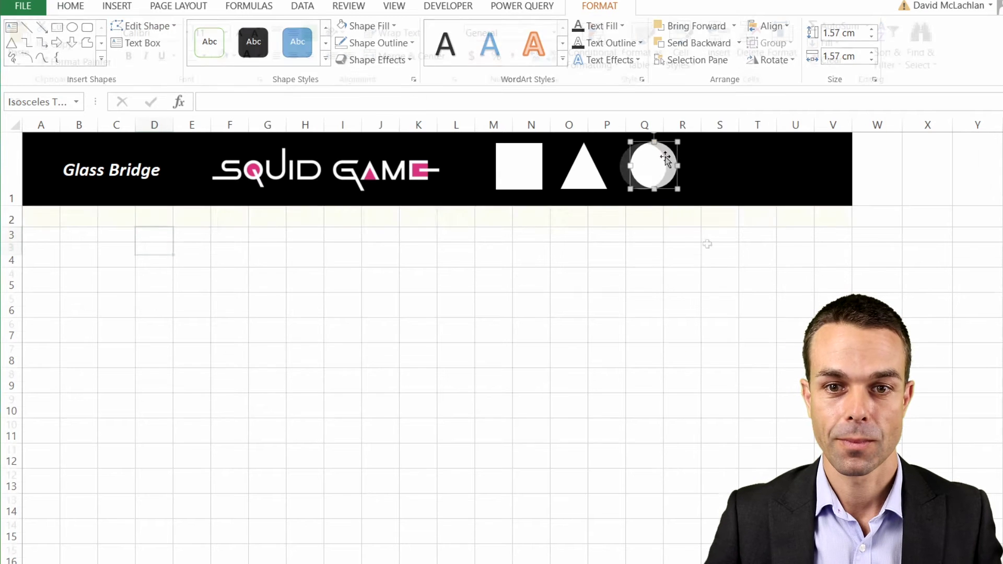
{"action": "key", "text": "Escape"}
Step: Apply thick borders to the bridge range D3:U4, with a thick line dividing rows 3 and 4
{"action": "left_click", "coordinate": [791, 277], "text": "shift"}
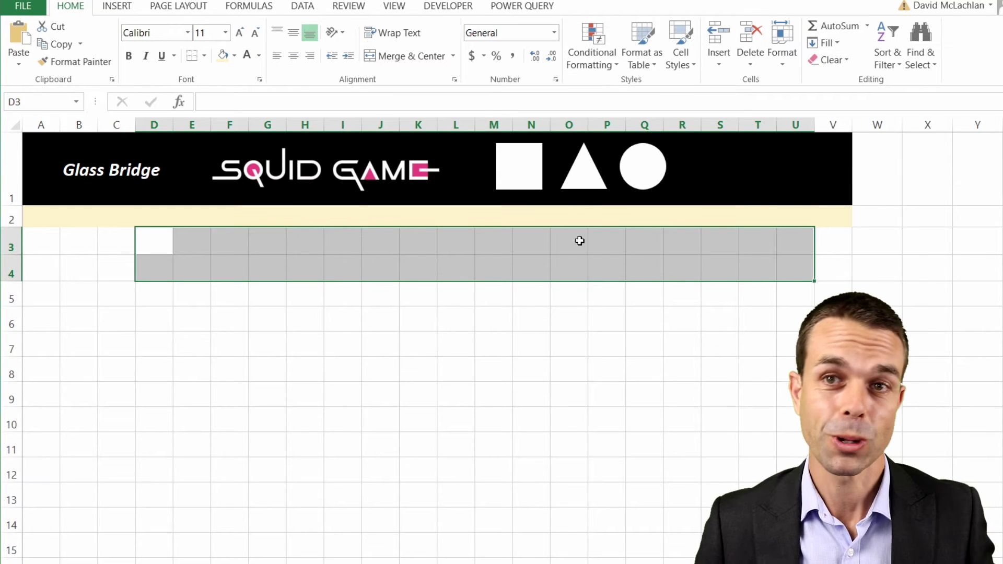
{"action": "left_click", "coordinate": [204, 56]}
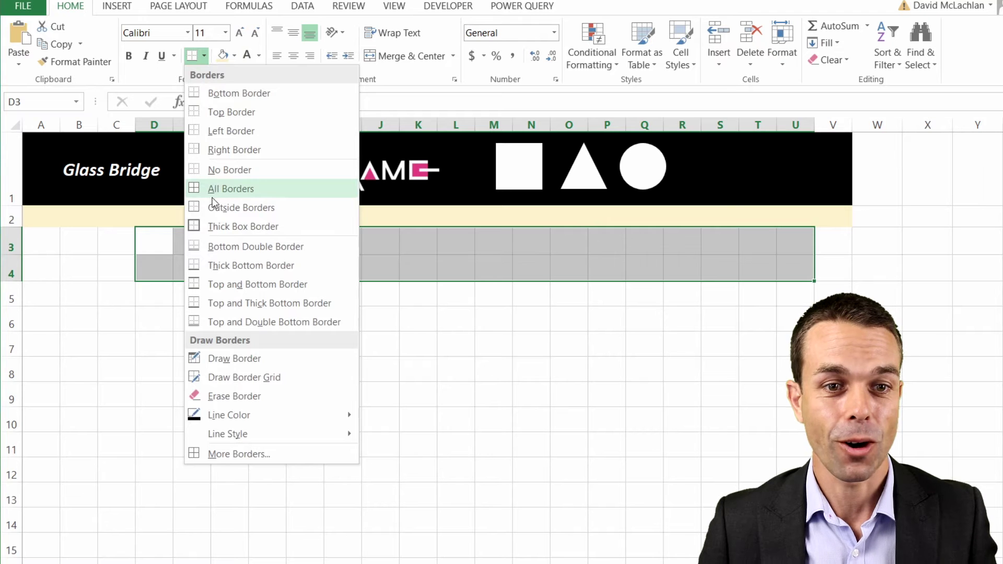
{"action": "left_click", "coordinate": [222, 226]}
{"action": "left_click_drag", "start_coordinate": [157, 240], "coordinate": [794, 266]}
{"action": "left_click", "coordinate": [204, 56]}
{"action": "key", "text": "Escape"}
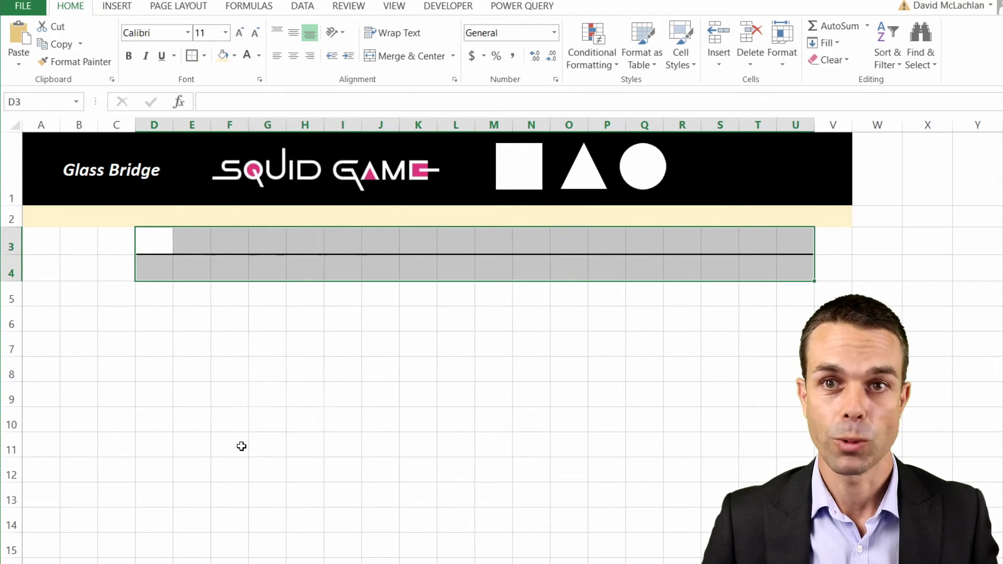
Step: Add thin grey vertical divider lines between the columns of the bridge range D3:U4
{"action": "key", "text": "ctrl+1"}
{"action": "left_click", "coordinate": [246, 298]}
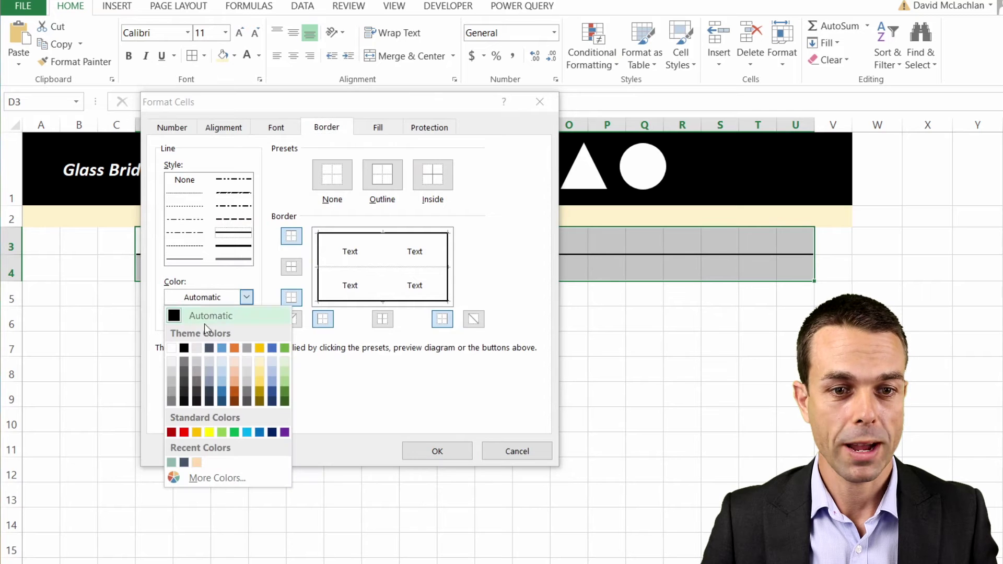
{"action": "left_click", "coordinate": [171, 391]}
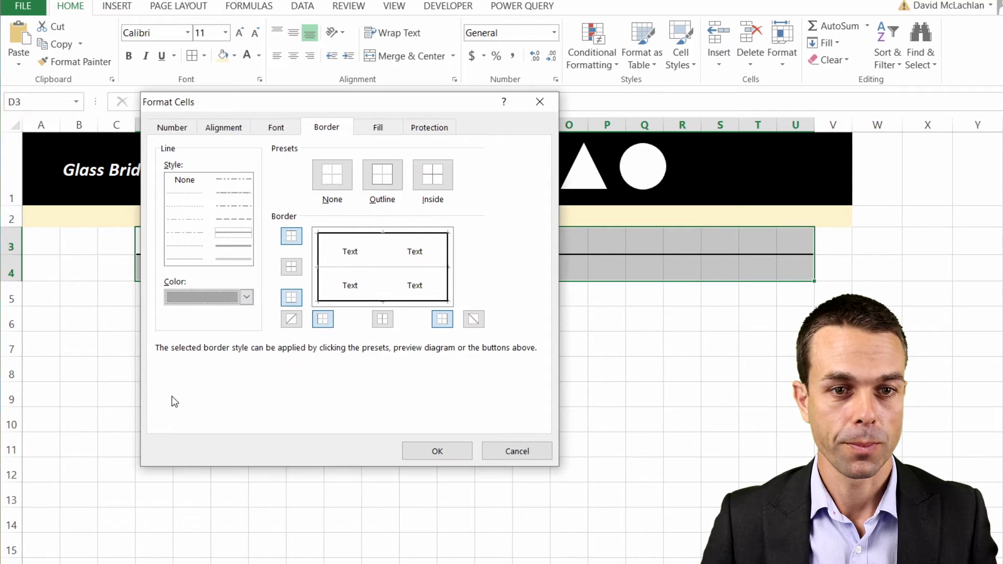
{"action": "left_click", "coordinate": [187, 257]}
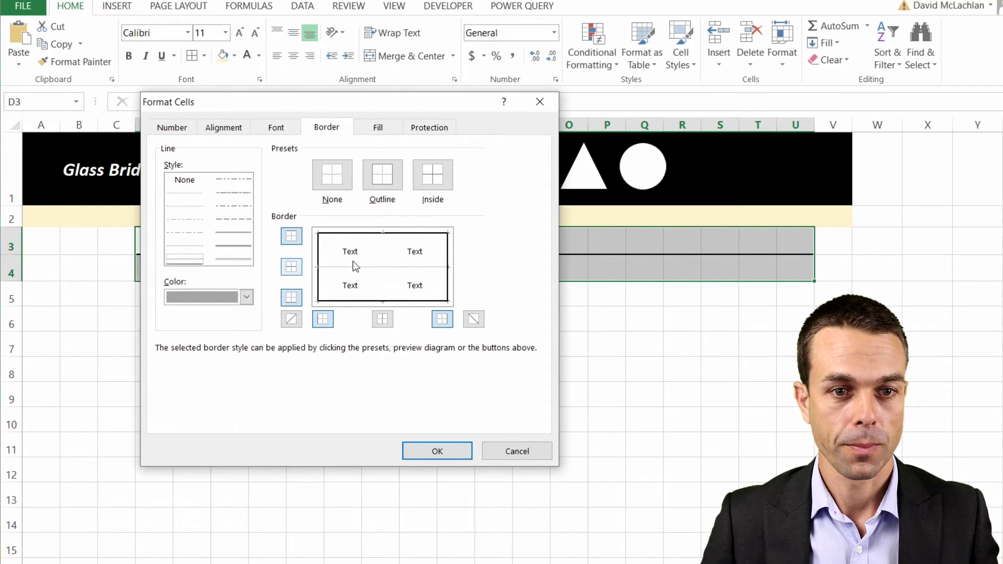
{"action": "left_click", "coordinate": [388, 258]}
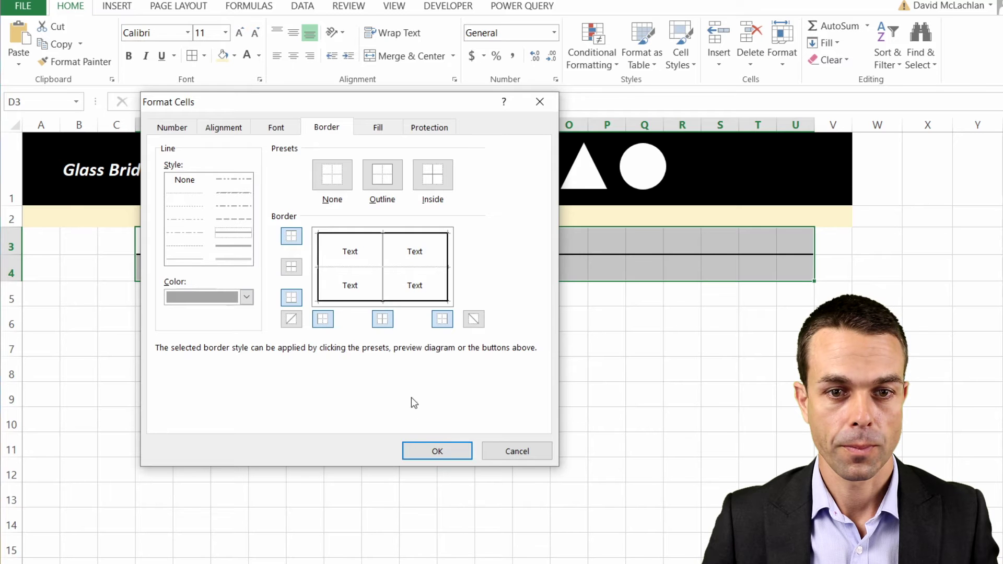
{"action": "left_click", "coordinate": [437, 451]}
{"action": "left_click", "coordinate": [455, 340]}
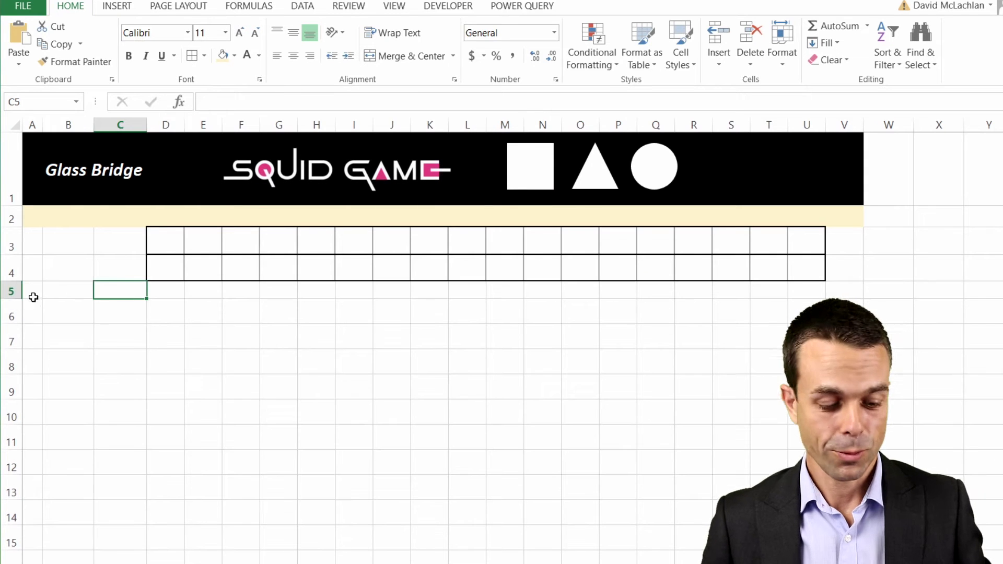
Step: Enter the heading "Player Order" in cell B5 below the header area
{"action": "left_click", "coordinate": [66, 290]}
{"action": "type", "text": "Player O"}
{"action": "type", "text": "rder"}
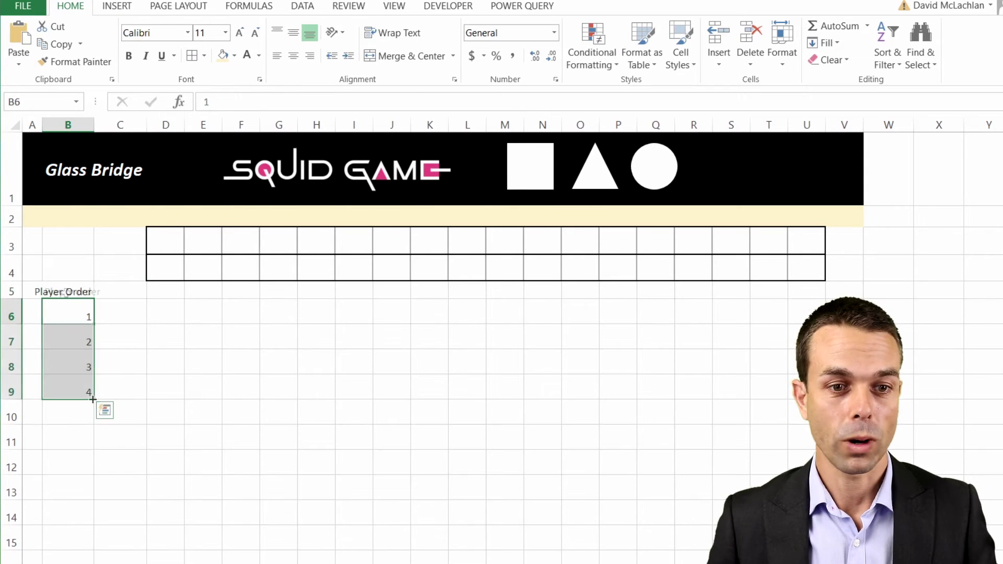
Step: Fill the player numbers 1 to 16 down B6:B21 and centre them horizontally and vertically
{"action": "left_click_drag", "start_coordinate": [93, 399], "coordinate": [86, 528]}
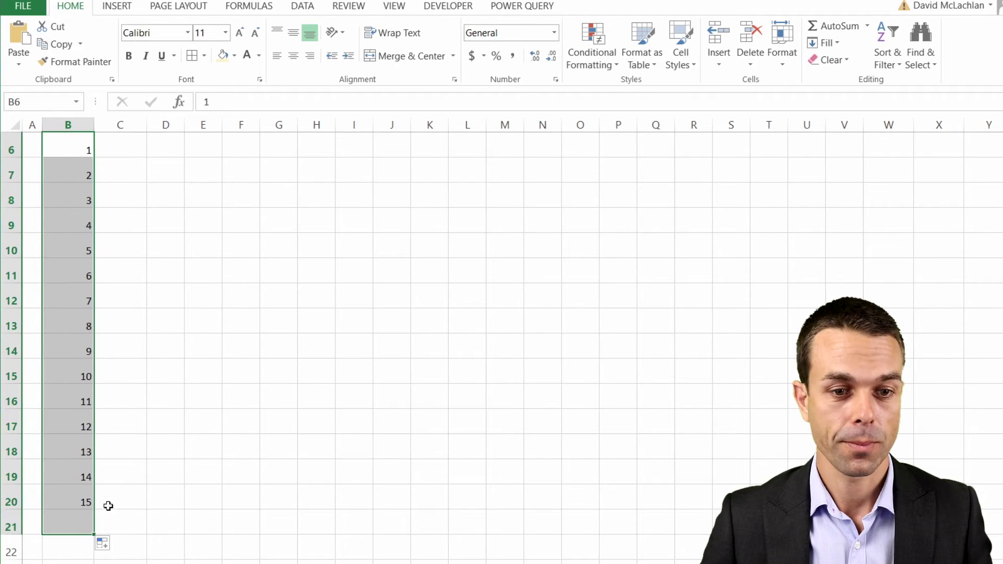
{"action": "left_click", "coordinate": [295, 35]}
{"action": "left_click", "coordinate": [293, 57]}
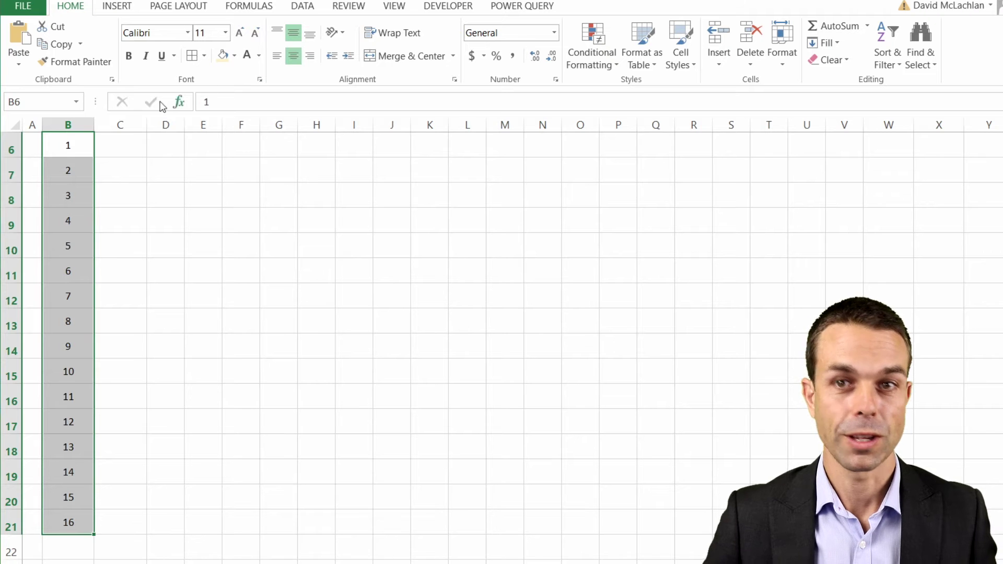
Step: Fill the starting platform cells C6:C21 beside the player numbers with medium grey
{"action": "scroll", "coordinate": [13, 149], "scroll_direction": "up", "scroll_amount": 2}
{"action": "left_click", "coordinate": [120, 298]}
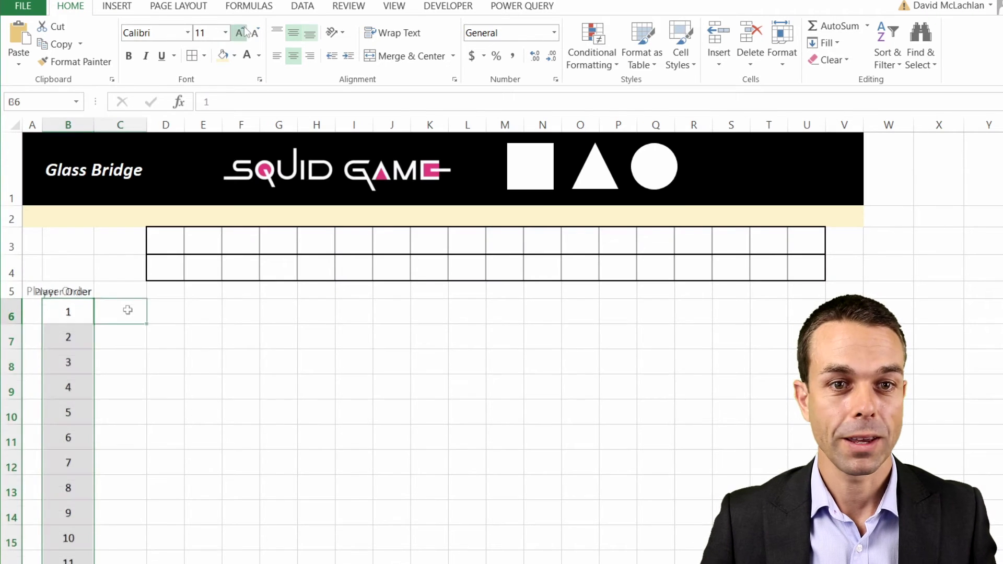
{"action": "scroll", "coordinate": [108, 394], "scroll_direction": "down", "scroll_amount": 3}
{"action": "left_click", "coordinate": [110, 422], "text": "shift"}
{"action": "left_click", "coordinate": [234, 55]}
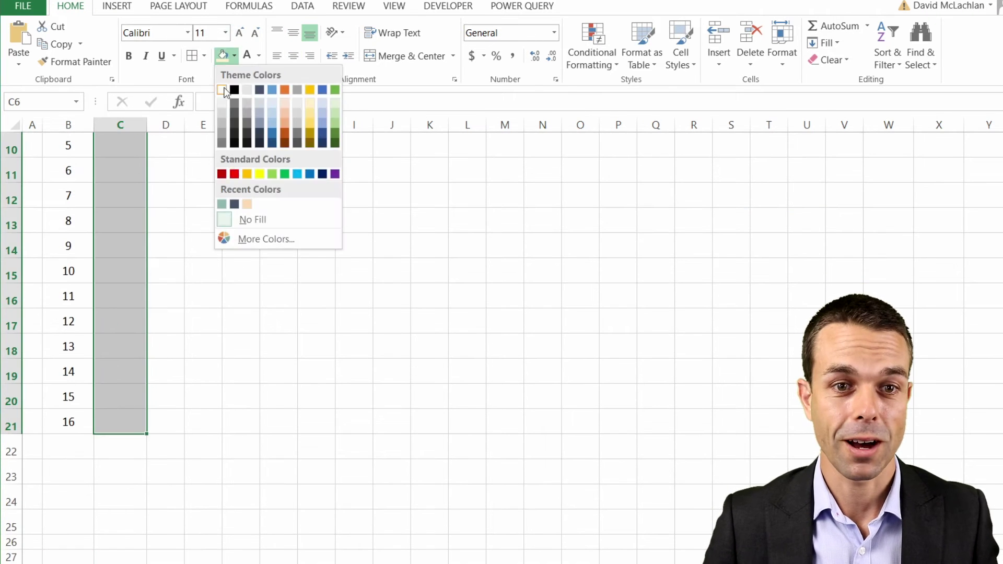
{"action": "left_click", "coordinate": [221, 128]}
{"action": "scroll", "coordinate": [220, 129], "scroll_direction": "up", "scroll_amount": 3}
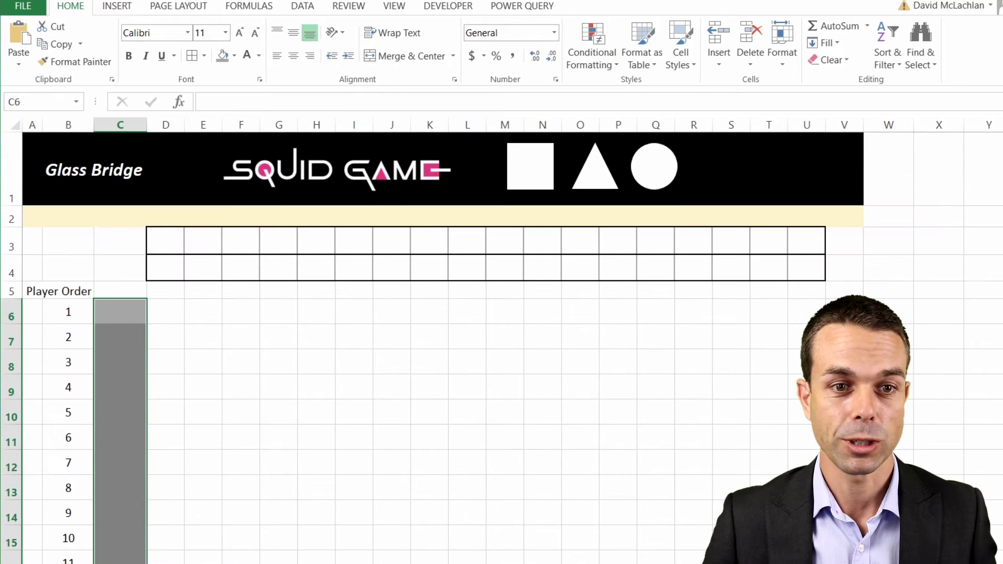
Step: Fill the end platform cells V6:V21 with the same medium grey and widen column V slightly
{"action": "left_click", "coordinate": [844, 312]}
{"action": "scroll", "coordinate": [845, 312], "scroll_direction": "down", "scroll_amount": 2}
{"action": "left_click", "coordinate": [842, 496], "text": "shift"}
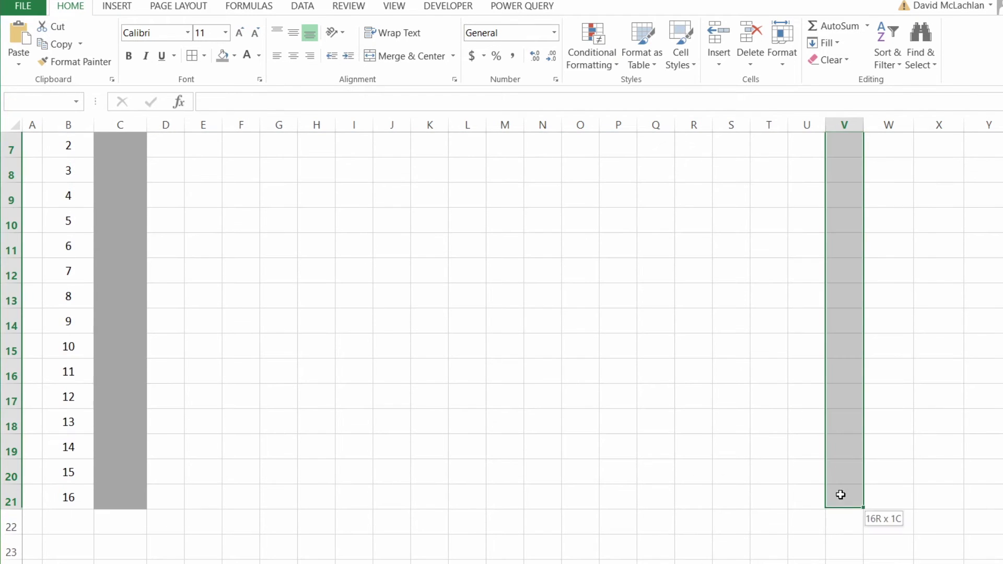
{"action": "left_click", "coordinate": [223, 55]}
{"action": "scroll", "coordinate": [670, 242], "scroll_direction": "up", "scroll_amount": 2}
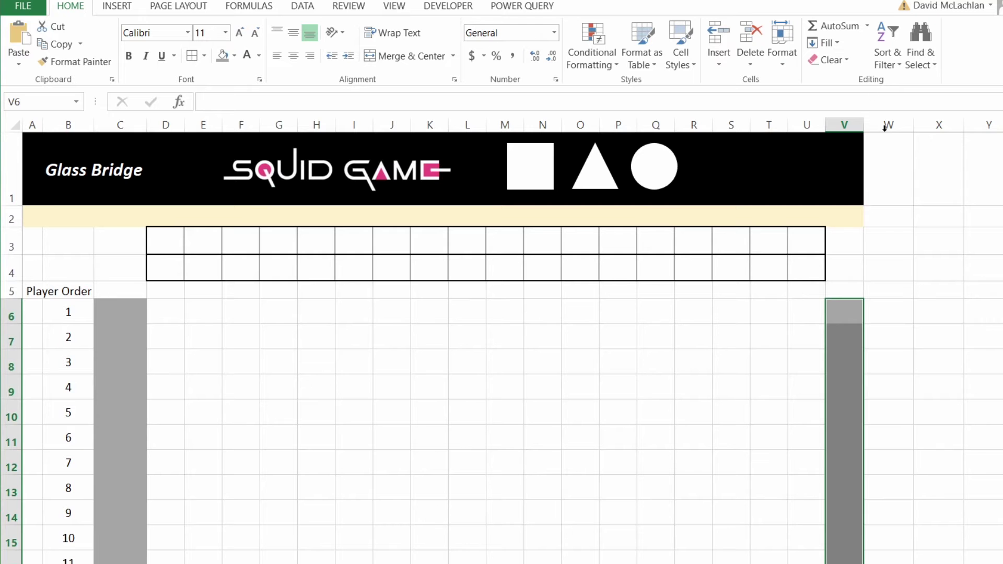
{"action": "left_click_drag", "start_coordinate": [860, 116], "coordinate": [872, 117]}
Step: Fill the two-row bridge range D3:U4 with the lightest blue theme shade
{"action": "left_click_drag", "start_coordinate": [165, 241], "coordinate": [807, 269]}
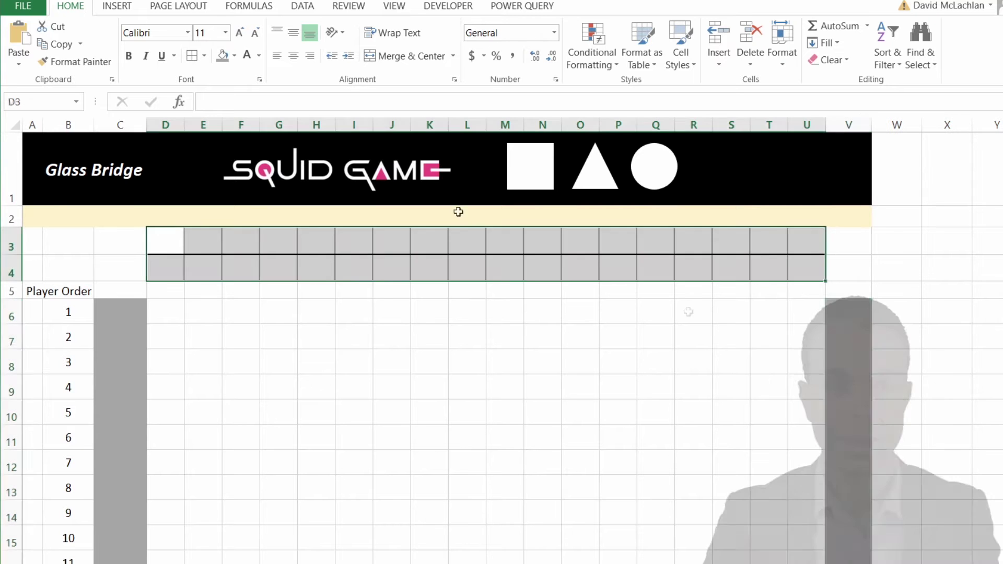
{"action": "left_click", "coordinate": [233, 55]}
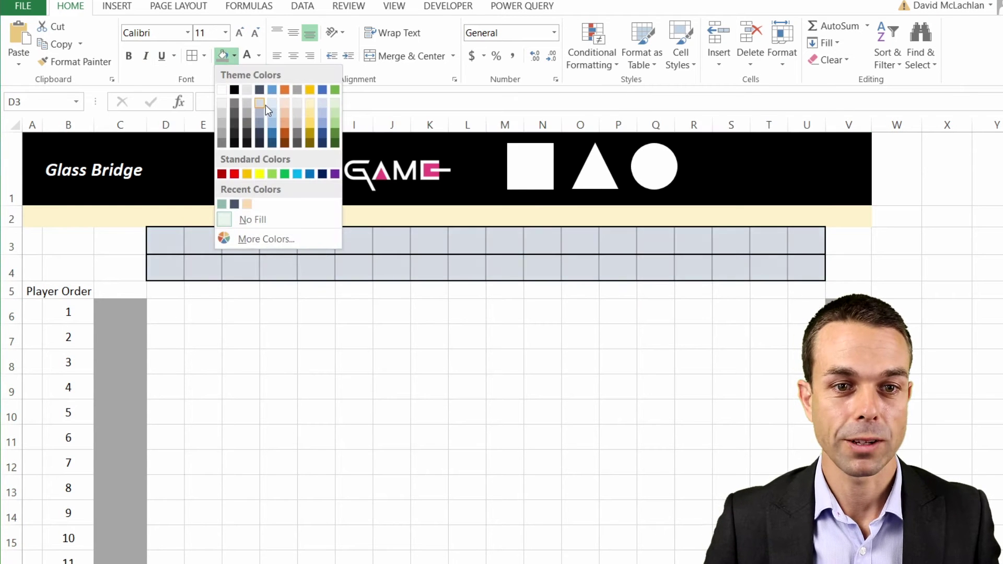
{"action": "left_click", "coordinate": [275, 103]}
Step: Apply a dark grey outside border around the player grid D6:U21
{"action": "left_click", "coordinate": [166, 315]}
{"action": "scroll", "coordinate": [507, 340], "scroll_direction": "down", "scroll_amount": 1}
{"action": "scroll", "coordinate": [507, 340], "scroll_direction": "down", "scroll_amount": 1}
{"action": "left_click", "coordinate": [807, 497], "text": "shift"}
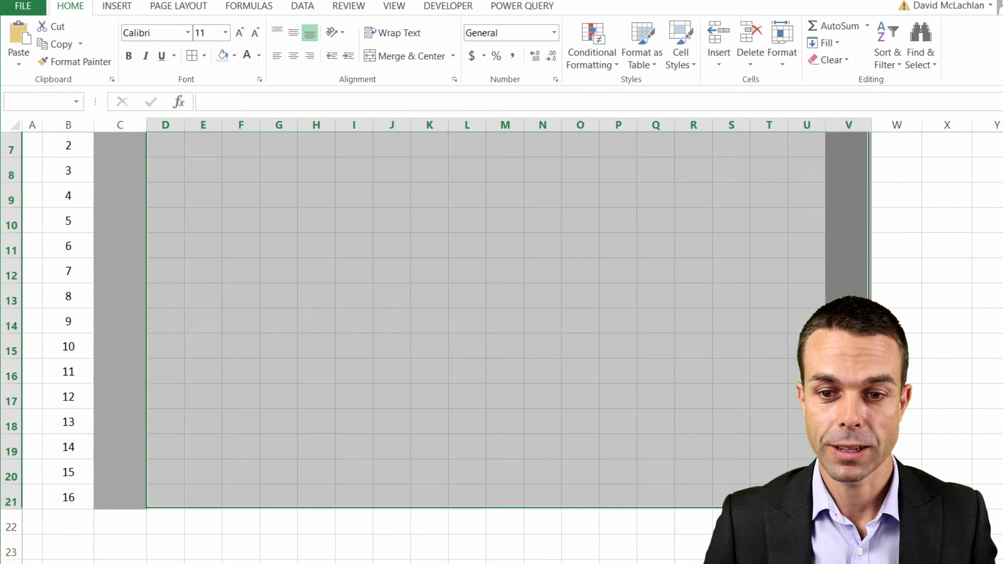
{"action": "scroll", "coordinate": [583, 355], "scroll_direction": "up", "scroll_amount": 2}
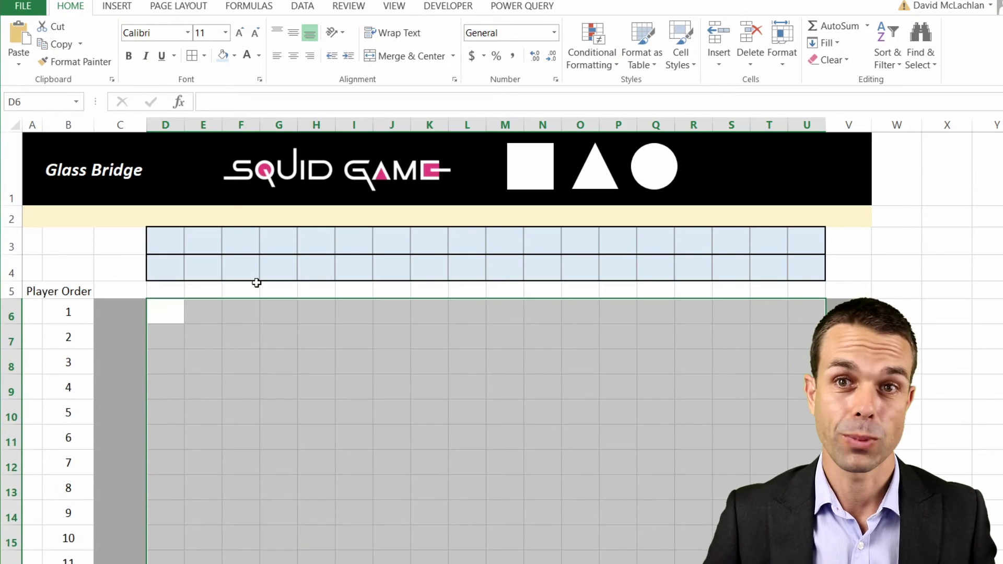
{"action": "left_click", "coordinate": [204, 56]}
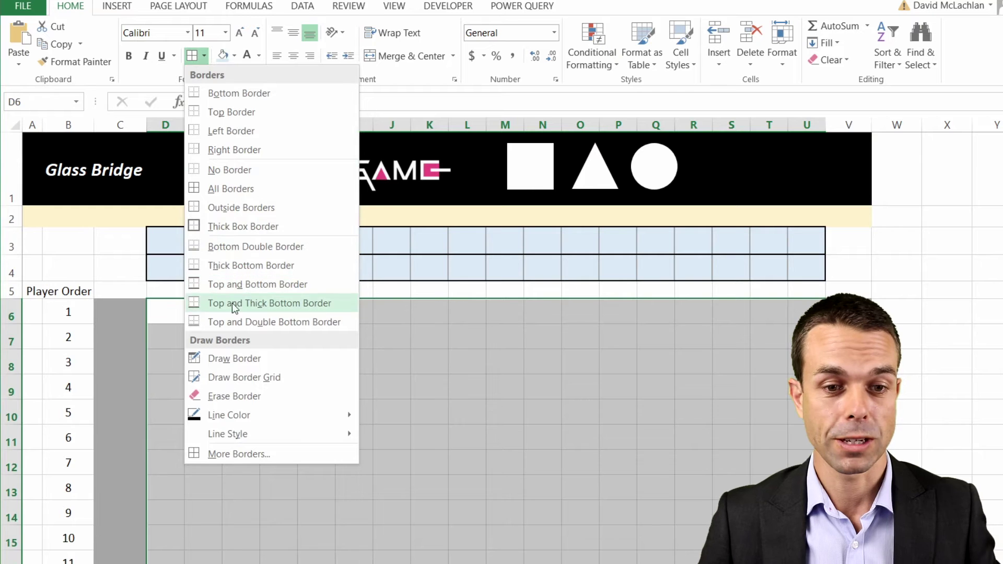
{"action": "key", "text": "Escape"}
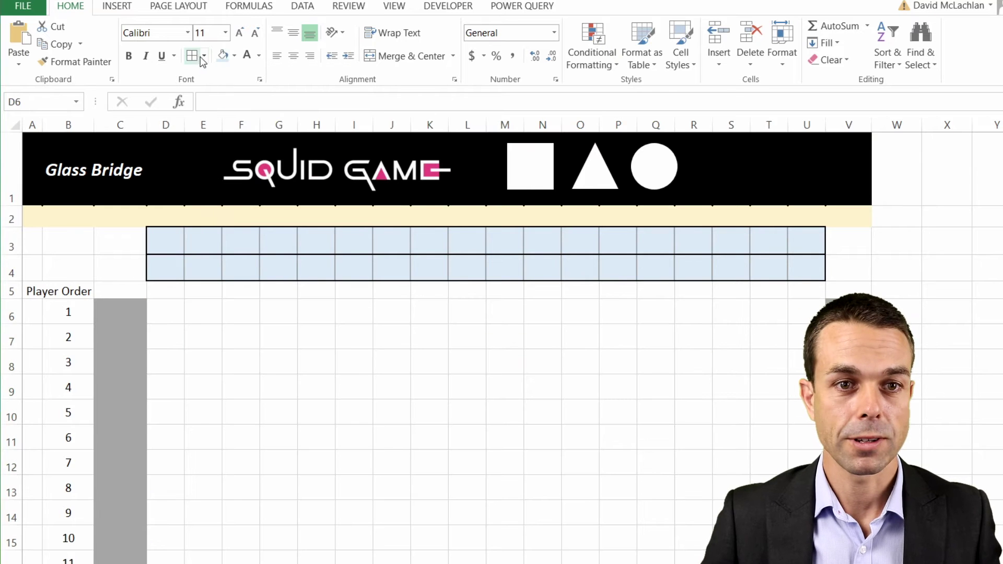
{"action": "left_click", "coordinate": [204, 56]}
{"action": "left_click", "coordinate": [224, 207]}
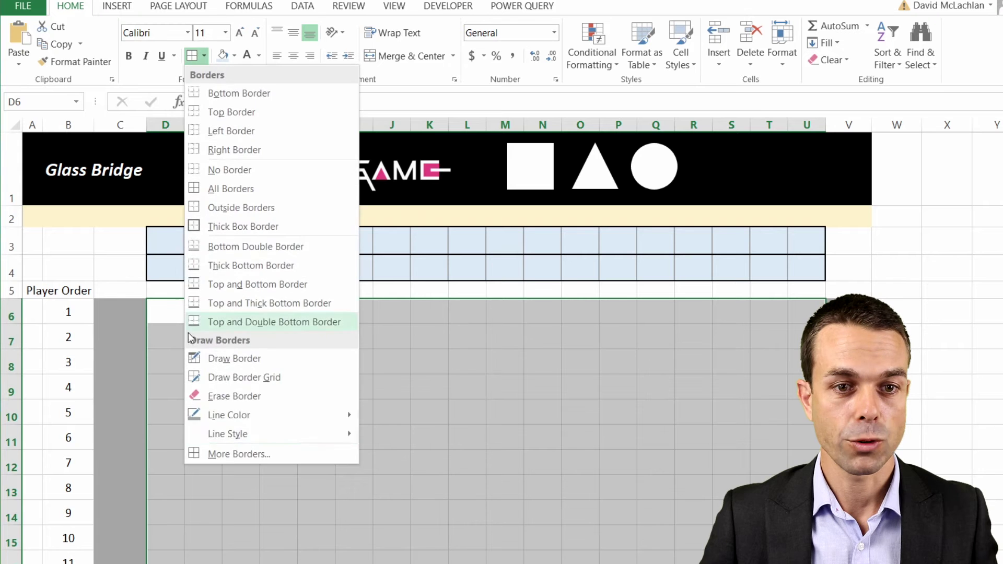
Step: Add grey horizontal and vertical inside borders to the player grid D6:U21
{"action": "left_click", "coordinate": [222, 450]}
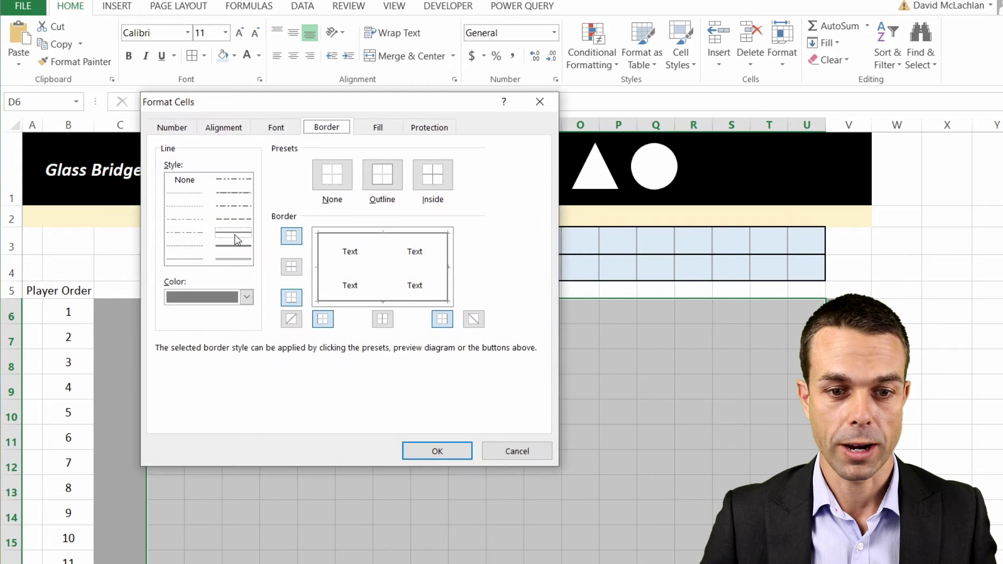
{"action": "left_click", "coordinate": [246, 296]}
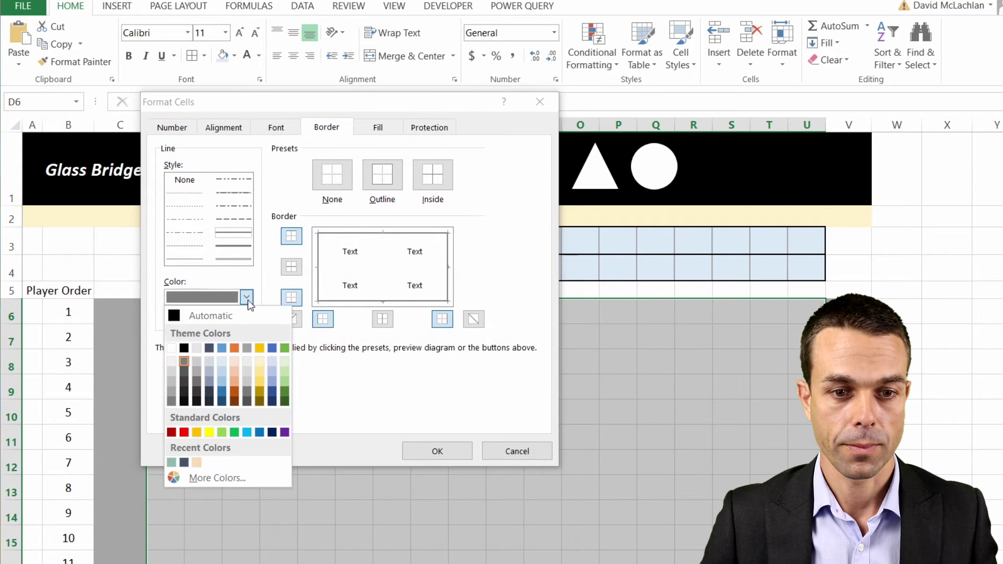
{"action": "left_click", "coordinate": [172, 393]}
{"action": "left_click", "coordinate": [234, 235]}
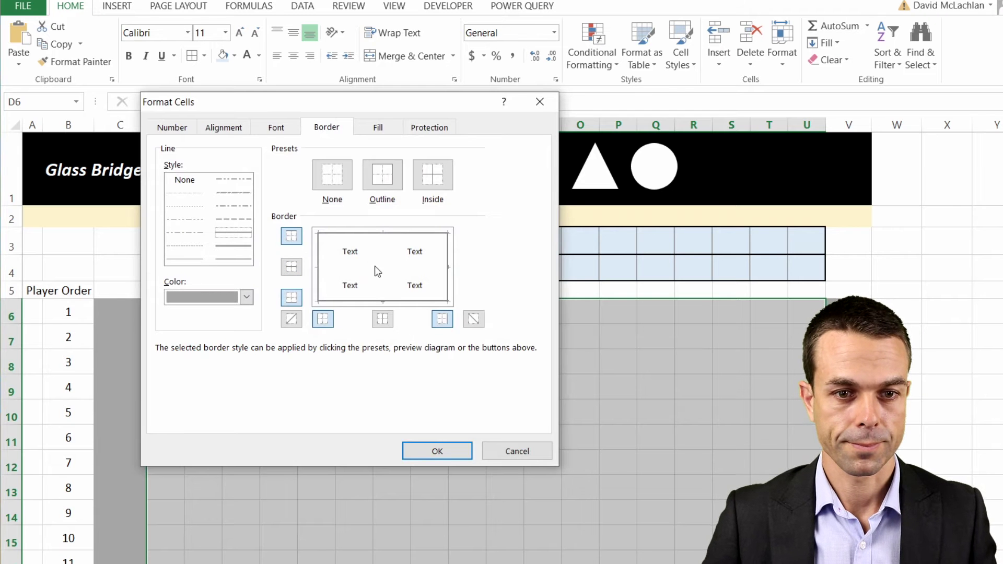
{"action": "left_click", "coordinate": [356, 270]}
{"action": "left_click", "coordinate": [437, 451]}
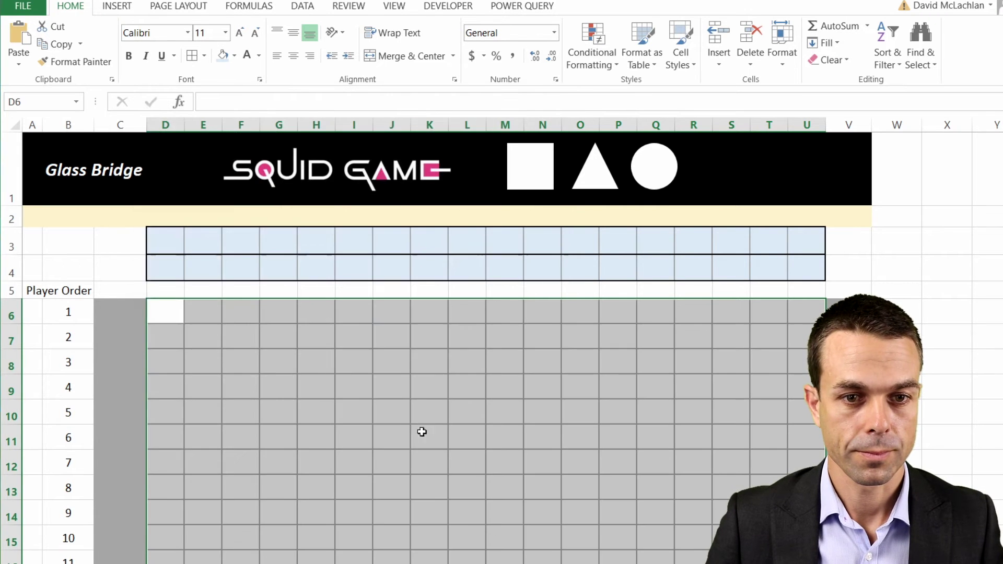
{"action": "left_click", "coordinate": [430, 436]}
Step: Hide the worksheet's gridlines so that only the applied borders show
{"action": "left_click", "coordinate": [394, 7]}
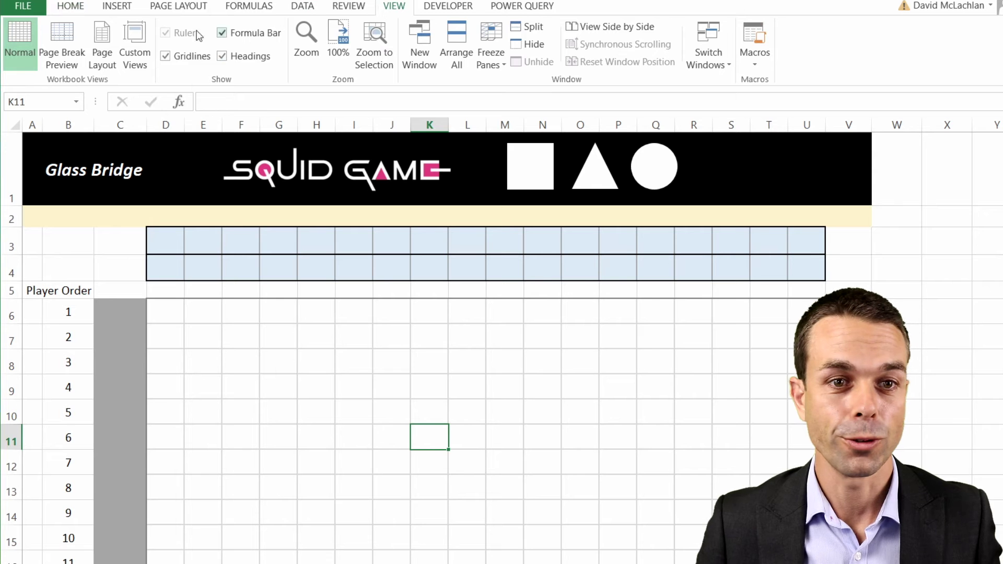
{"action": "left_click", "coordinate": [194, 56]}
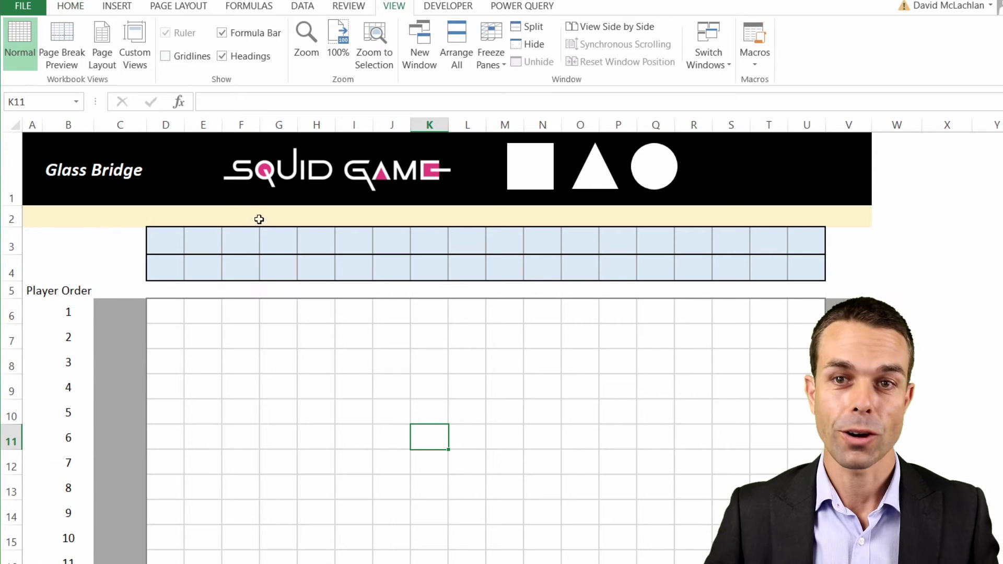
{"action": "left_click", "coordinate": [288, 332]}
{"action": "left_click", "coordinate": [175, 312]}
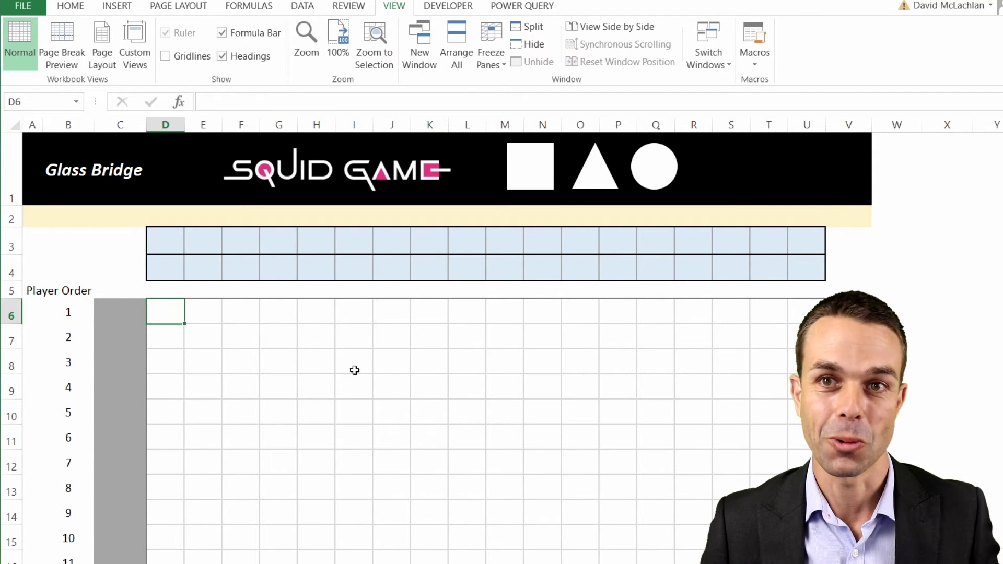
Step: Draw a headless freeform body with arms and legs over column D, rows 3 to 5, filled green with a black outline
{"action": "left_click", "coordinate": [117, 8]}
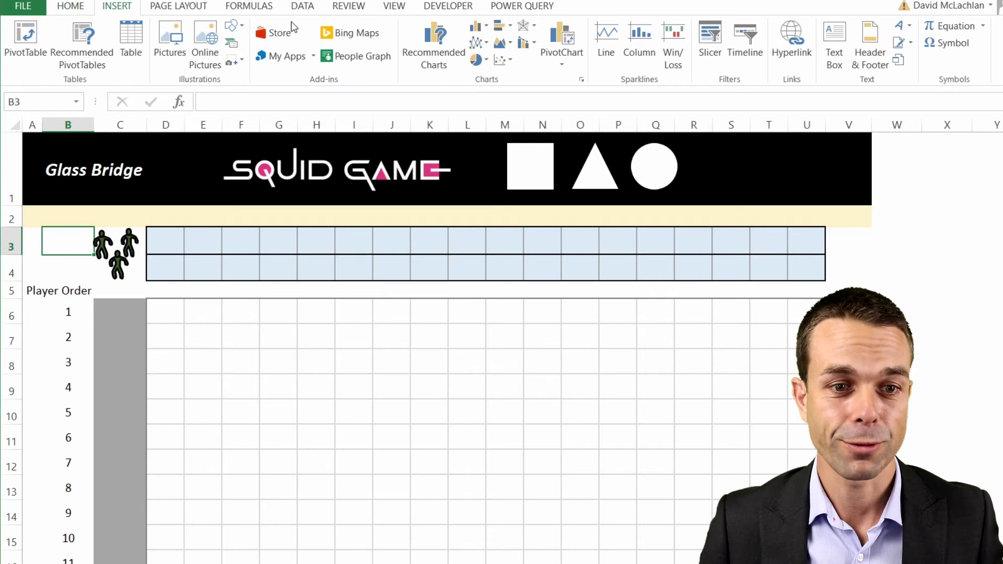
{"action": "left_click", "coordinate": [235, 27]}
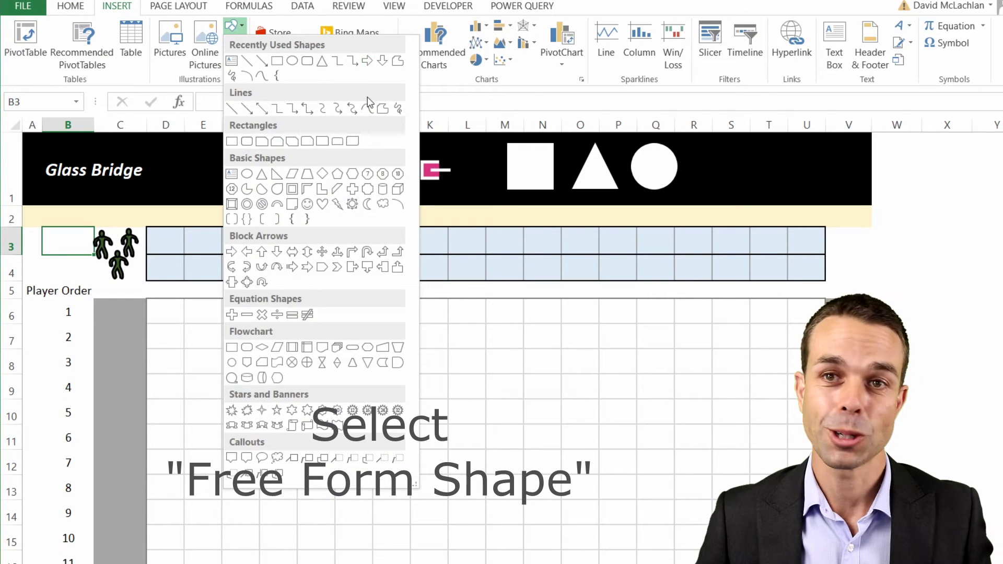
{"action": "left_click", "coordinate": [383, 108]}
{"action": "scroll", "coordinate": [148, 286], "scroll_direction": "up", "scroll_amount": 6, "text": "ctrl"}
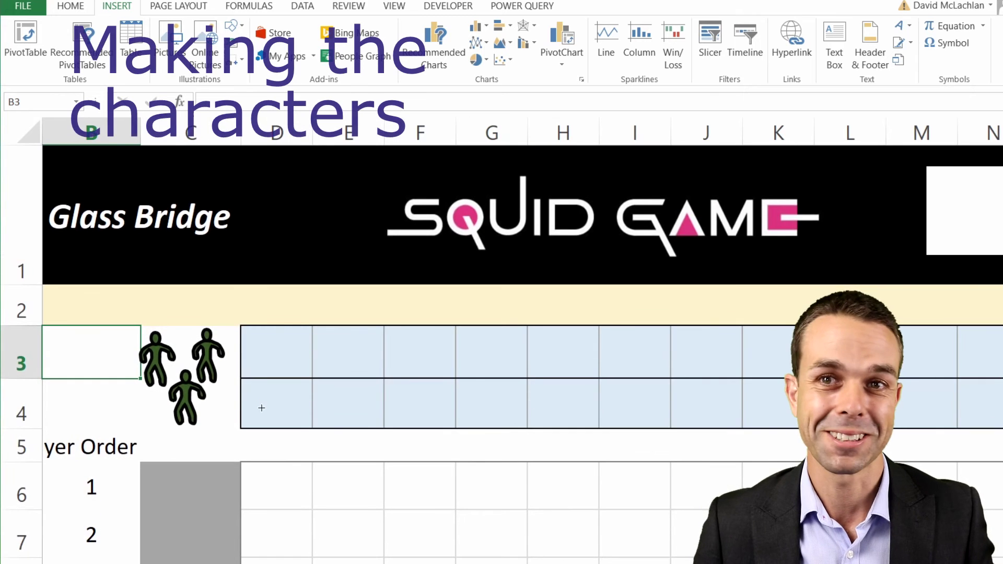
{"action": "scroll", "coordinate": [260, 407], "scroll_direction": "up", "scroll_amount": 1, "text": "ctrl"}
{"action": "mouse_move", "coordinate": [299, 415]}
{"action": "left_mouse_down"}
{"action": "mouse_move", "coordinate": [287, 433]}
{"action": "mouse_move", "coordinate": [298, 468]}
{"action": "mouse_move", "coordinate": [299, 448]}
{"action": "mouse_move", "coordinate": [322, 448]}
{"action": "mouse_move", "coordinate": [317, 465]}
{"action": "mouse_move", "coordinate": [329, 441]}
{"action": "mouse_move", "coordinate": [319, 426]}
{"action": "mouse_move", "coordinate": [334, 420]}
{"action": "left_mouse_up"}
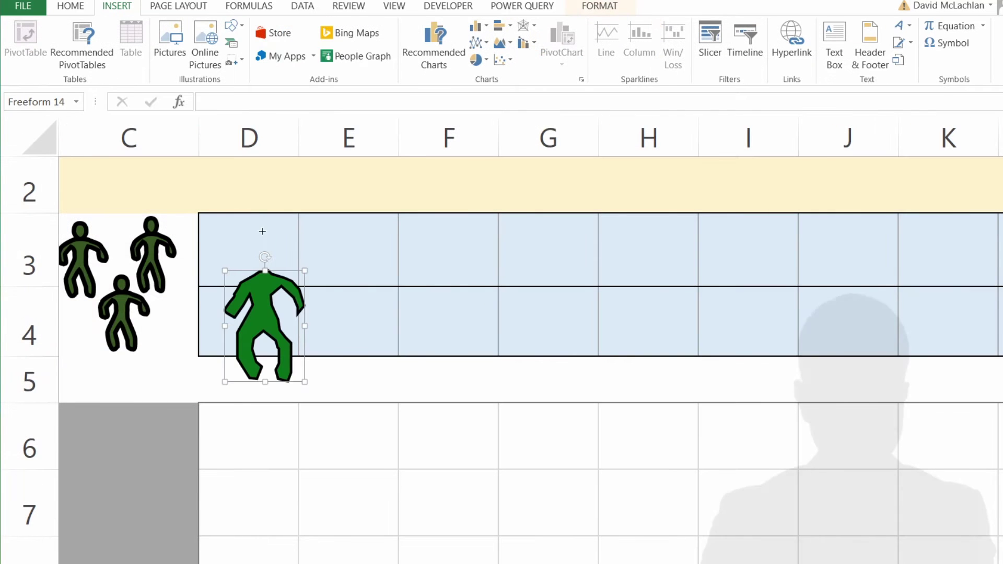
Step: Draw an oval head on top of the green body, about 0.36 cm high and 0.24 cm wide
{"action": "left_click_drag", "start_coordinate": [253, 243], "coordinate": [279, 272]}
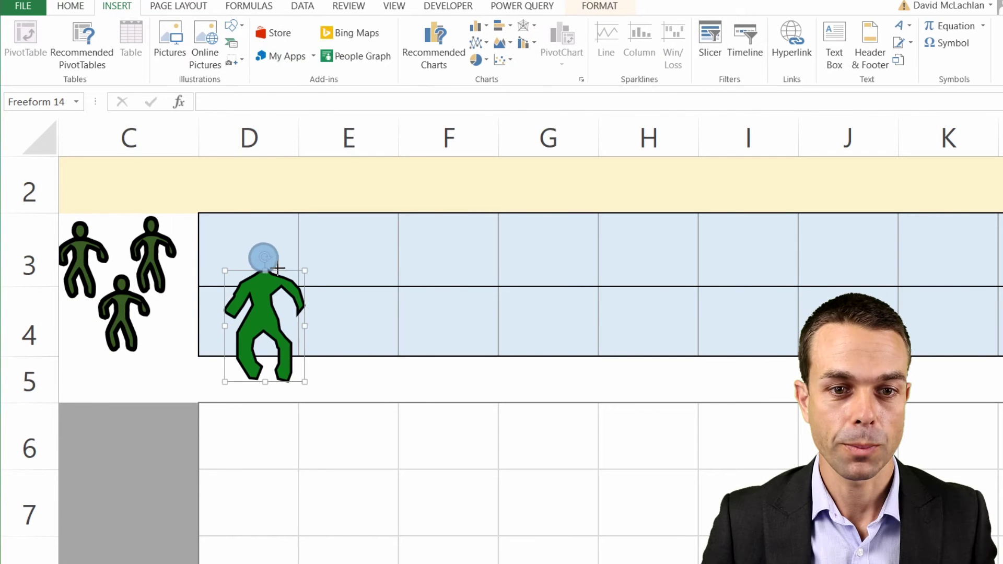
{"action": "right_click", "coordinate": [275, 251]}
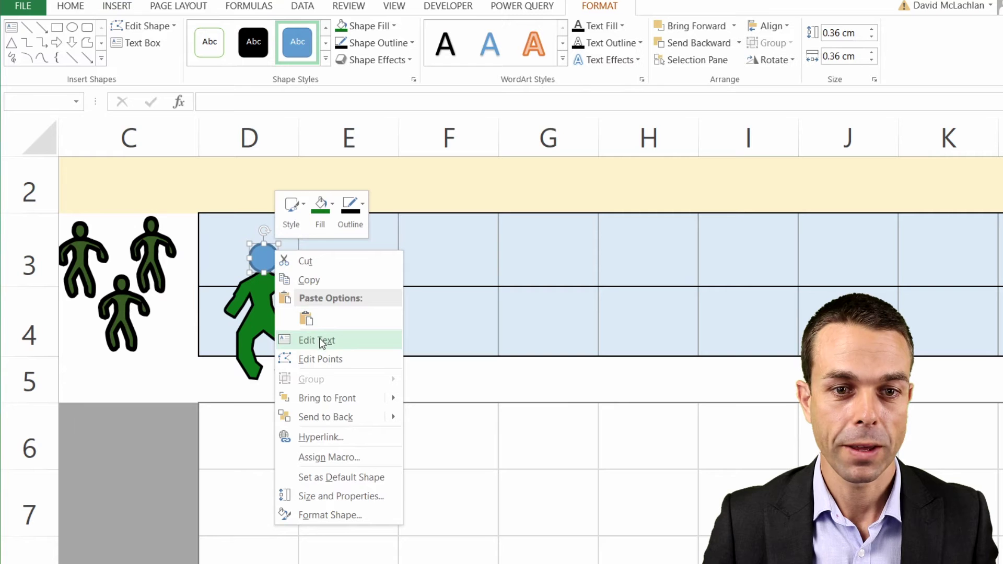
{"action": "left_click", "coordinate": [251, 257]}
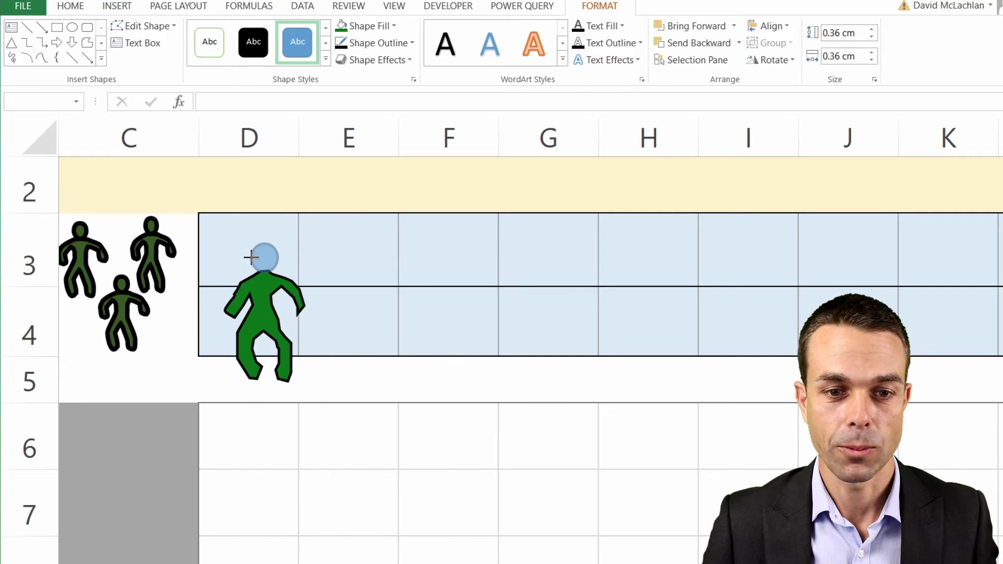
{"action": "left_click_drag", "start_coordinate": [255, 244], "coordinate": [276, 272]}
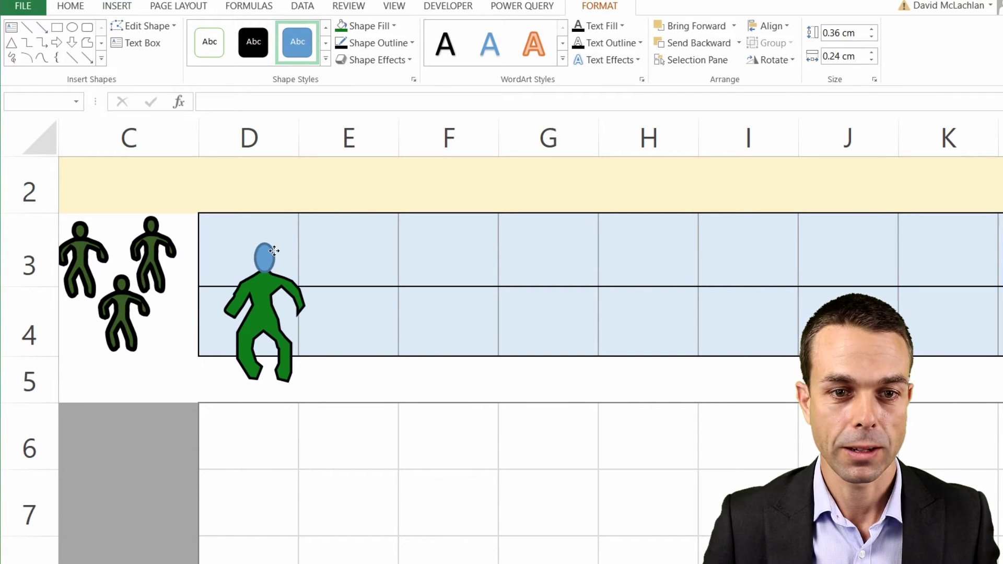
Step: Format the oval head over column D with a black outline and the same dark green fill as the body
{"action": "right_click", "coordinate": [274, 251]}
{"action": "left_click", "coordinate": [350, 209]}
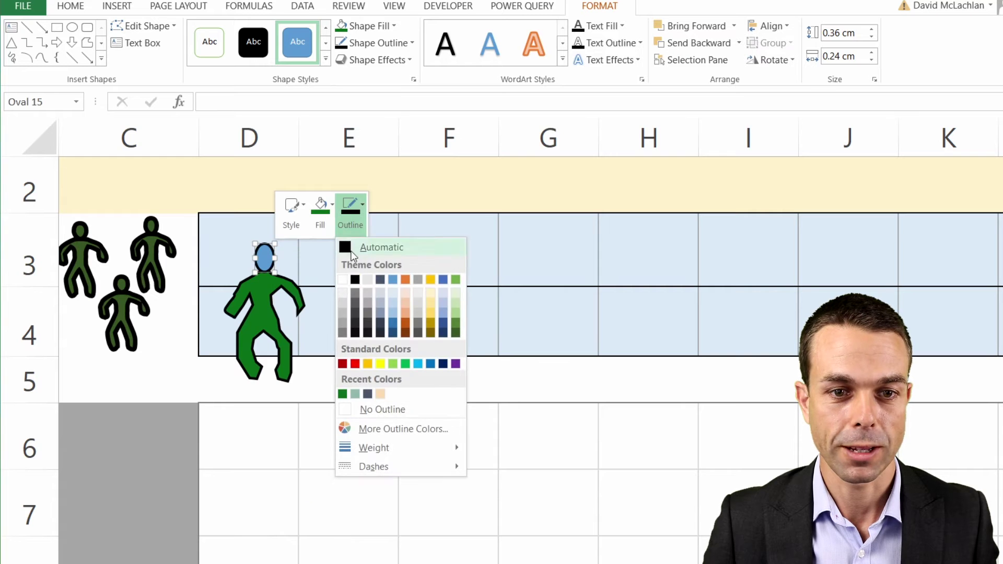
{"action": "left_click", "coordinate": [374, 184]}
{"action": "left_click", "coordinate": [326, 227]}
{"action": "left_click", "coordinate": [313, 395]}
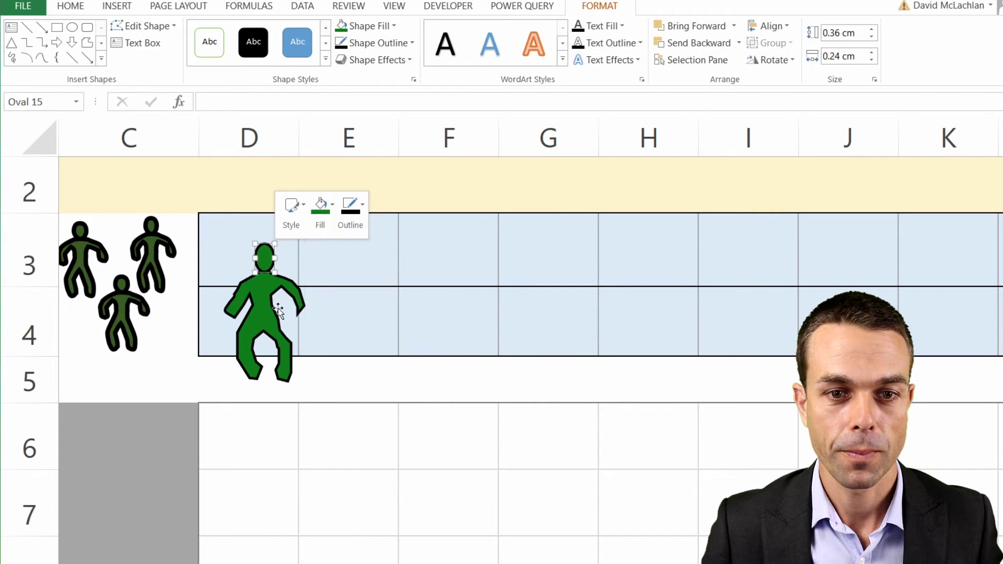
Step: Group the oval head with the green body and place the shrunken figure beside the other characters in column C
{"action": "left_click", "coordinate": [263, 299], "text": "shift"}
{"action": "right_click", "coordinate": [286, 287]}
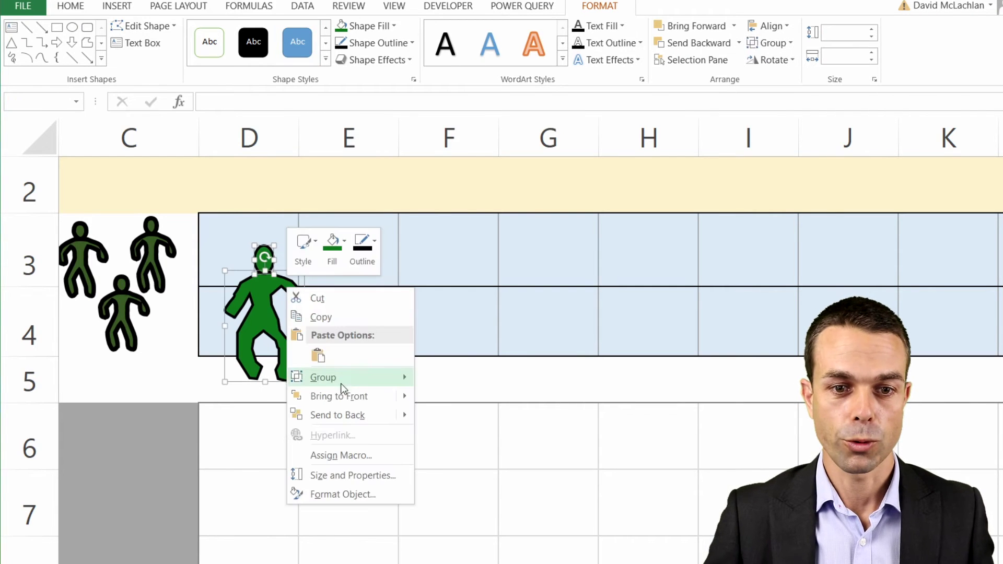
{"action": "mouse_move", "coordinate": [355, 377]}
{"action": "left_click", "coordinate": [447, 381]}
{"action": "left_click_drag", "start_coordinate": [307, 246], "coordinate": [168, 316]}
Step: Delete the newly drawn small green figure from column C
{"action": "scroll", "coordinate": [168, 316], "scroll_direction": "down", "scroll_amount": 1}
{"action": "left_click", "coordinate": [162, 303]}
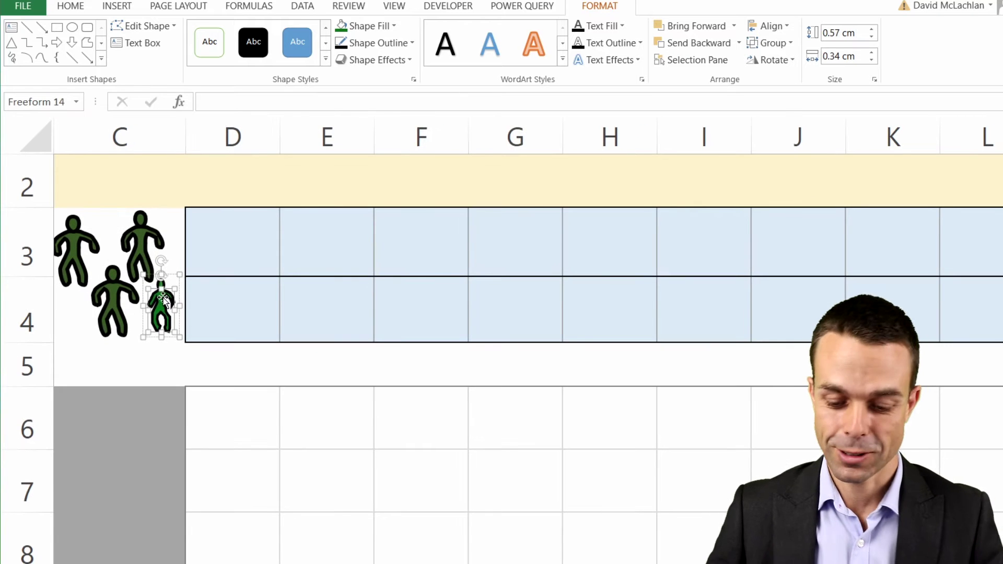
{"action": "key", "text": "Delete"}
{"action": "scroll", "coordinate": [145, 295], "scroll_direction": "down", "scroll_amount": 6}
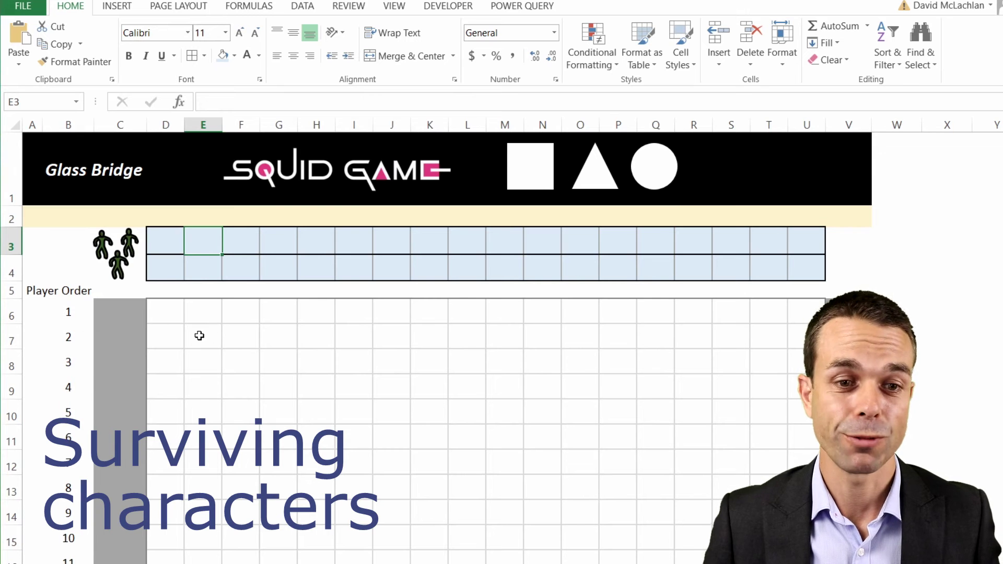
Step: Write the formula =IF(RAND()>0.5,"Alive","Dead") in D6 for player 1's first bridge step
{"action": "left_click", "coordinate": [166, 315]}
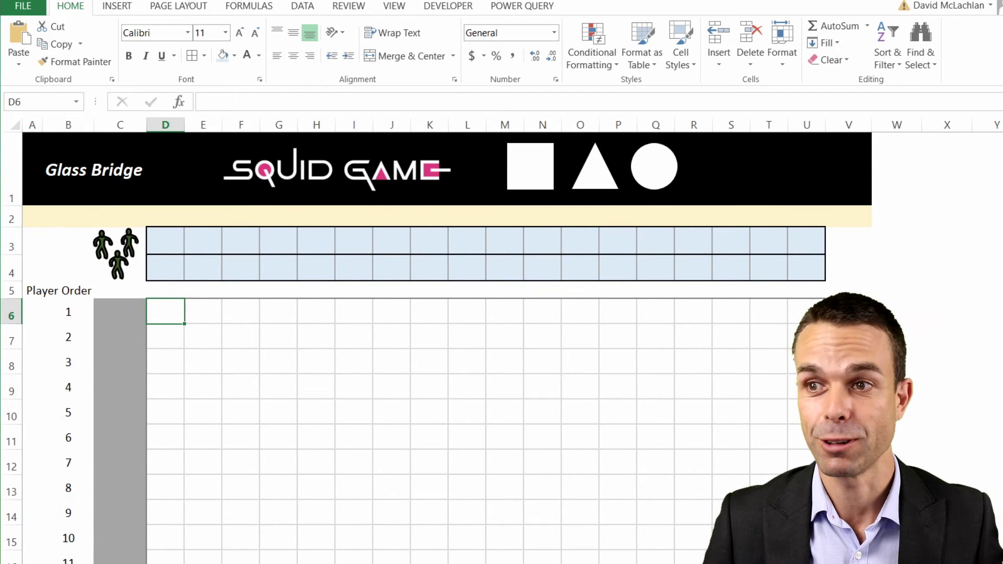
{"action": "left_click", "coordinate": [280, 101]}
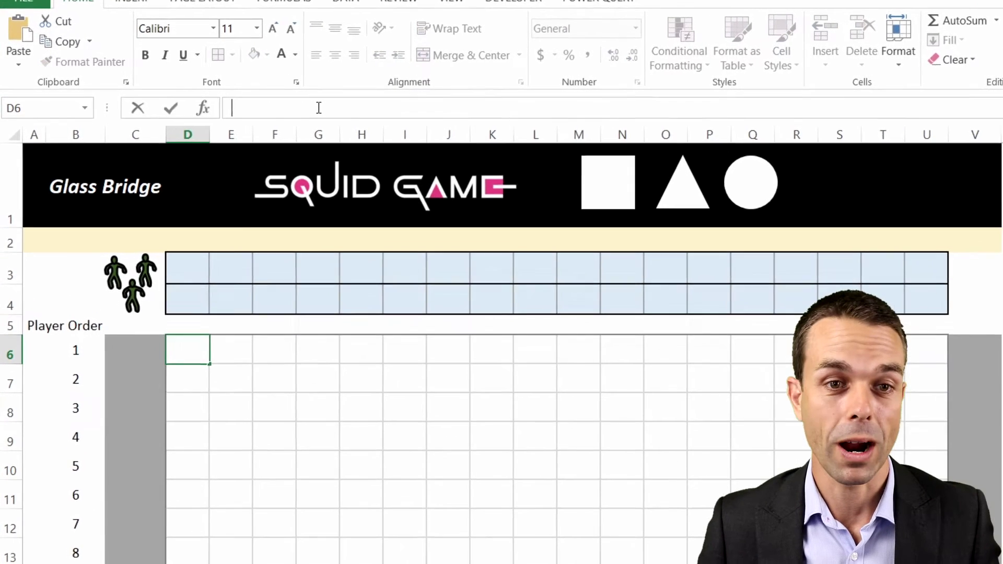
{"action": "type", "text": "i. =IF(RAND()>0.5,\"Alive\",\"Dead\")"}
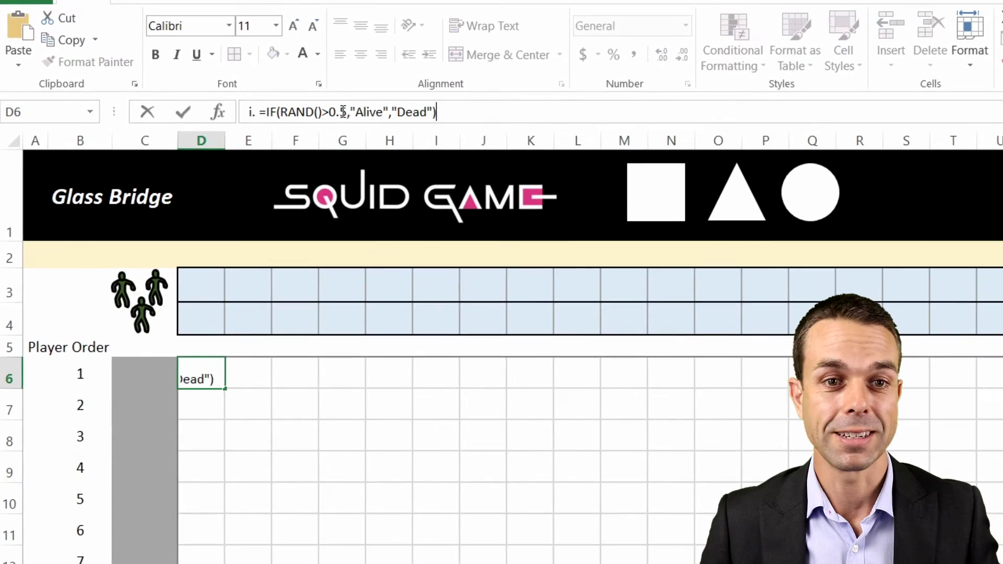
{"action": "left_click", "coordinate": [275, 115]}
{"action": "key", "text": "BackSpace"}
{"action": "key", "text": "BackSpace"}
{"action": "key", "text": "BackSpace"}
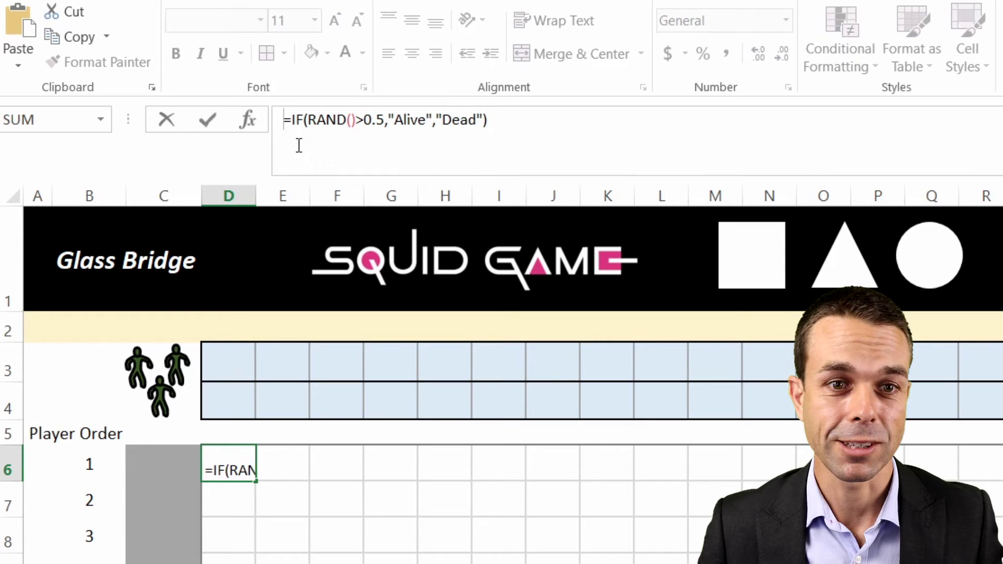
Step: Examine each part of the D6 formula: the RAND function, the 0.5 threshold, and the "Alive" and "Dead" results
{"action": "left_click", "coordinate": [340, 111]}
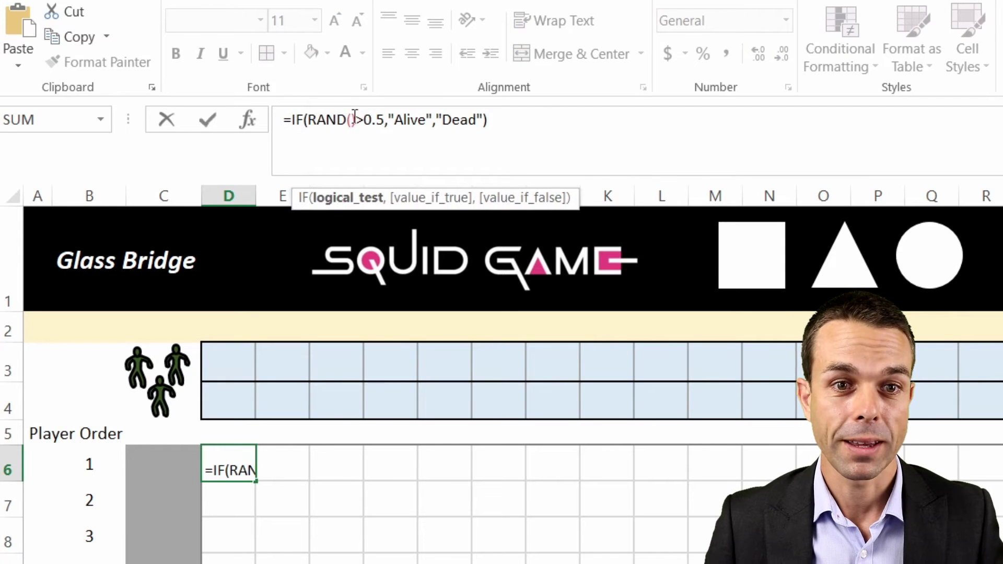
{"action": "left_click", "coordinate": [372, 121]}
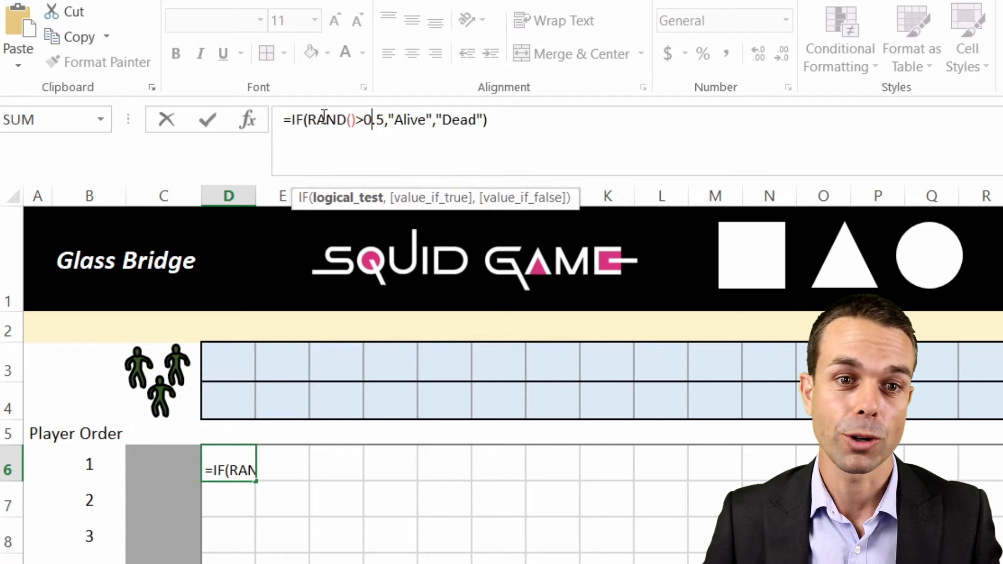
{"action": "double_click", "coordinate": [325, 119]}
{"action": "left_click", "coordinate": [365, 115]}
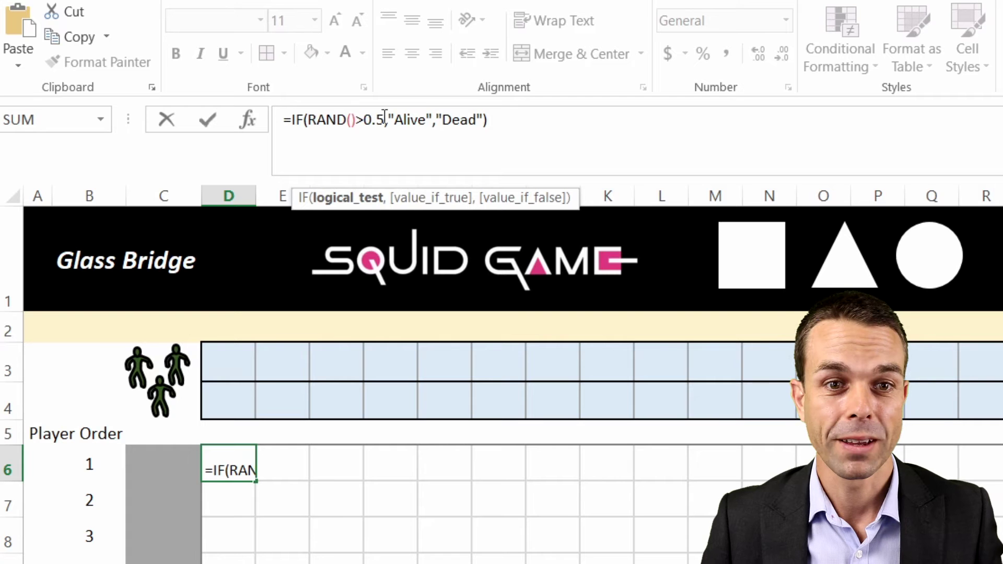
{"action": "double_click", "coordinate": [377, 119]}
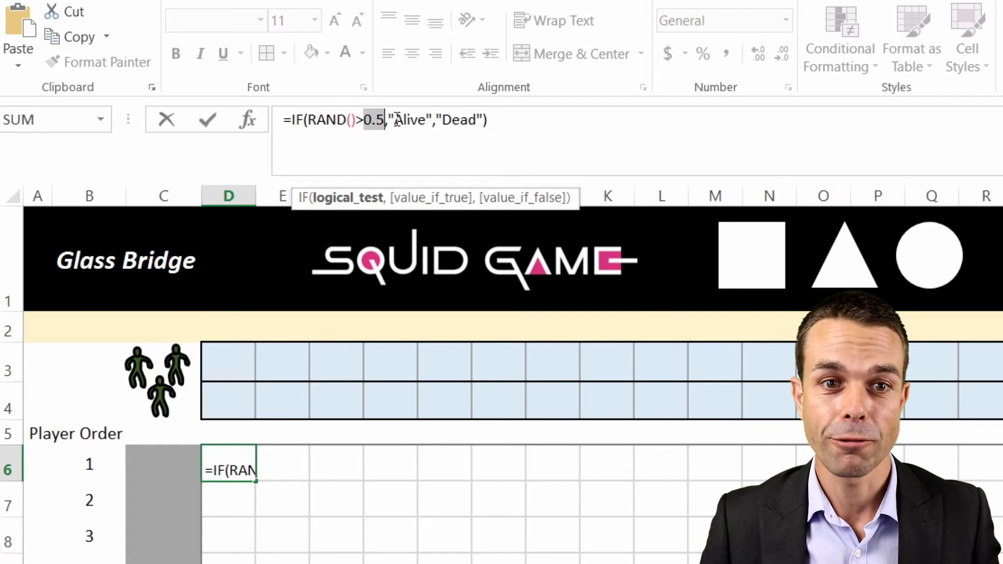
{"action": "double_click", "coordinate": [404, 120]}
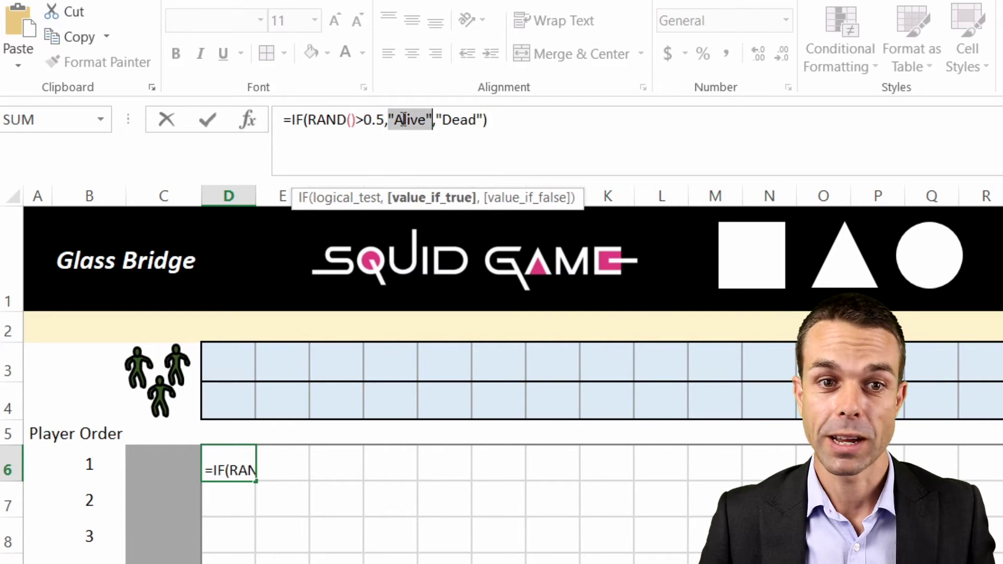
{"action": "left_click", "coordinate": [453, 119]}
{"action": "double_click", "coordinate": [456, 118]}
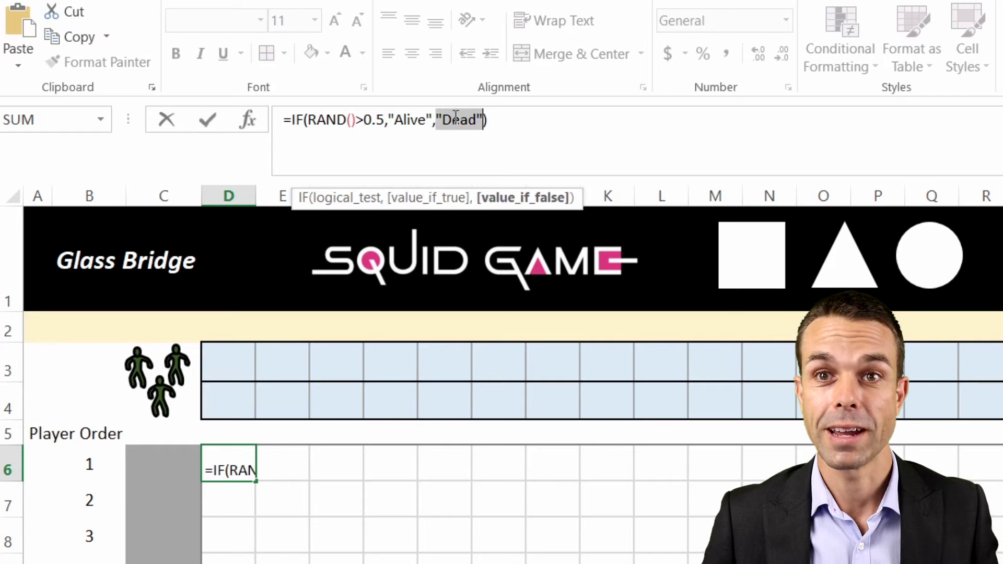
{"action": "left_click", "coordinate": [528, 117]}
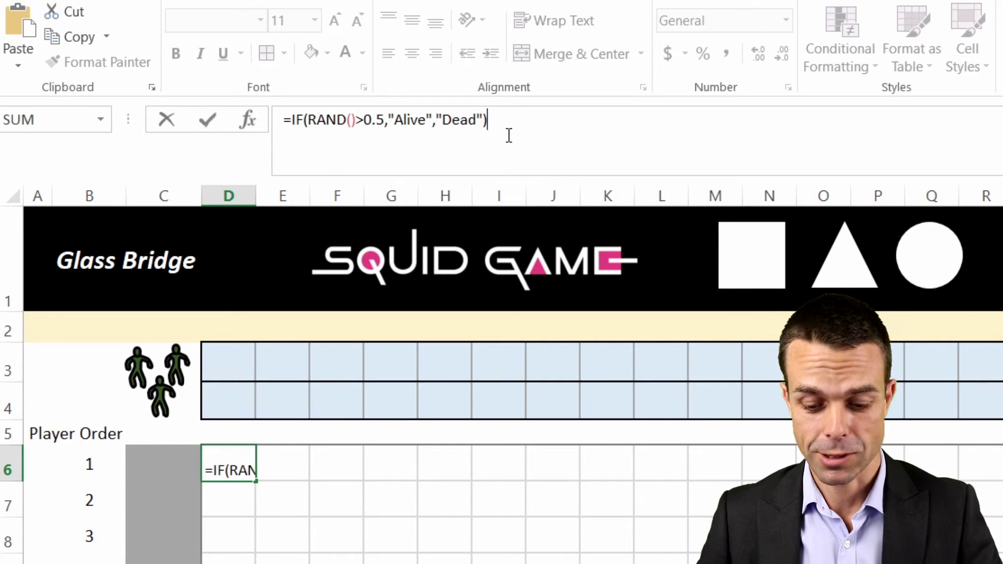
Step: Commit the D6 formula and recalculate the sheet several times to test its random result
{"action": "key", "text": "Return"}
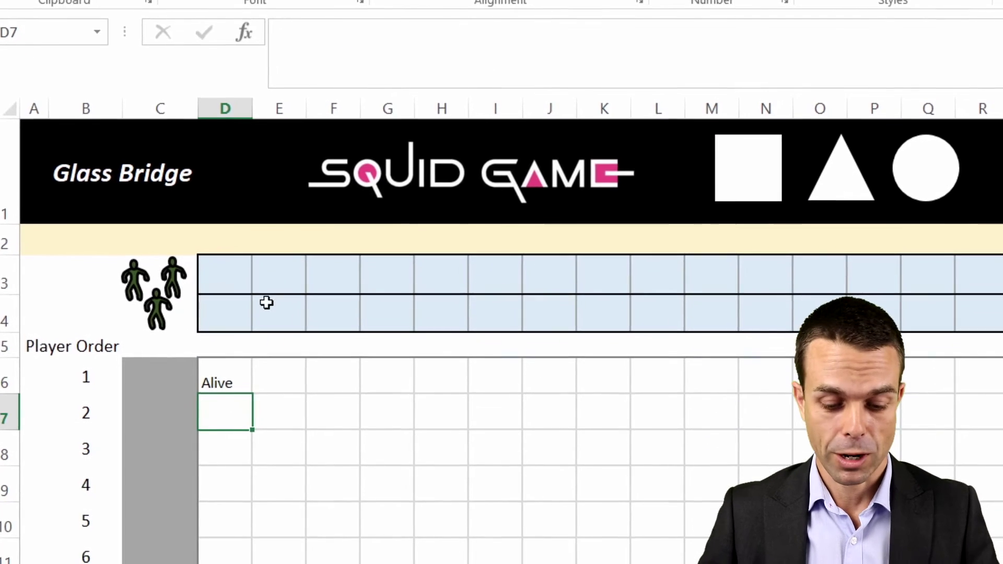
{"action": "key", "text": "F9"}
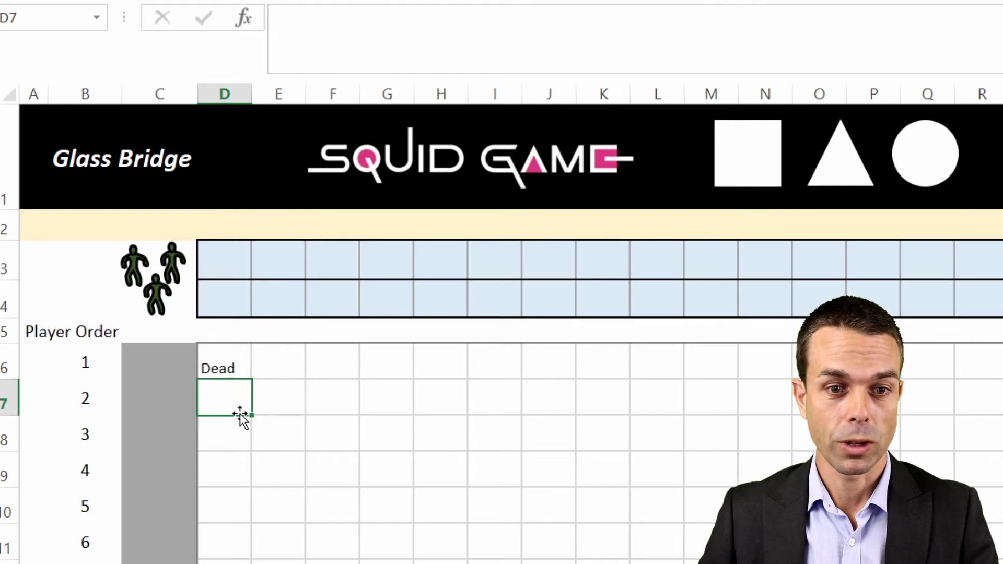
{"action": "key", "text": "F9"}
{"action": "key", "text": "F9"}
{"action": "key", "text": "F9"}
{"action": "key", "text": "F9"}
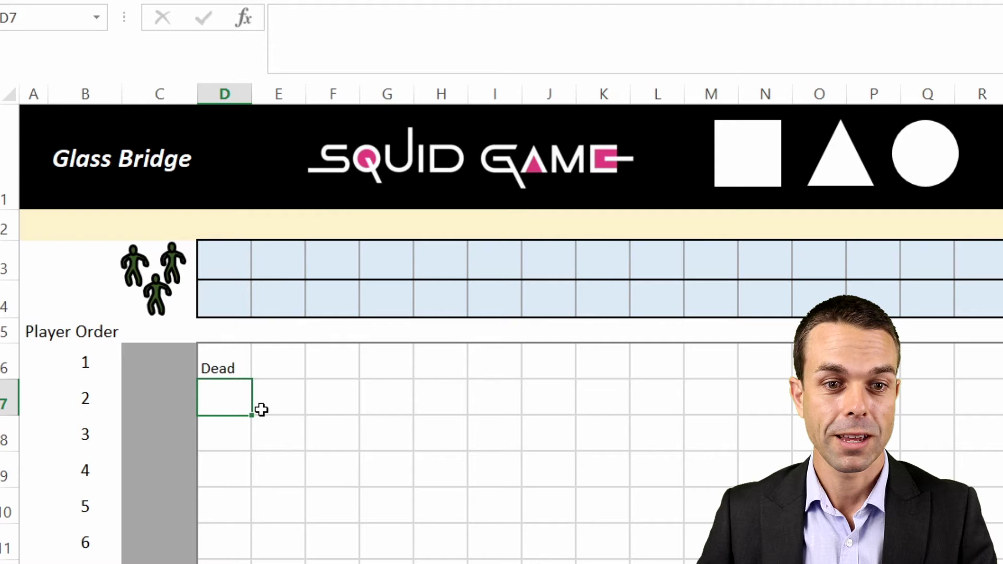
{"action": "key", "text": "F9"}
Step: Copy the formula in D6 and select the rest of player 1's row from E6
{"action": "left_click", "coordinate": [226, 360]}
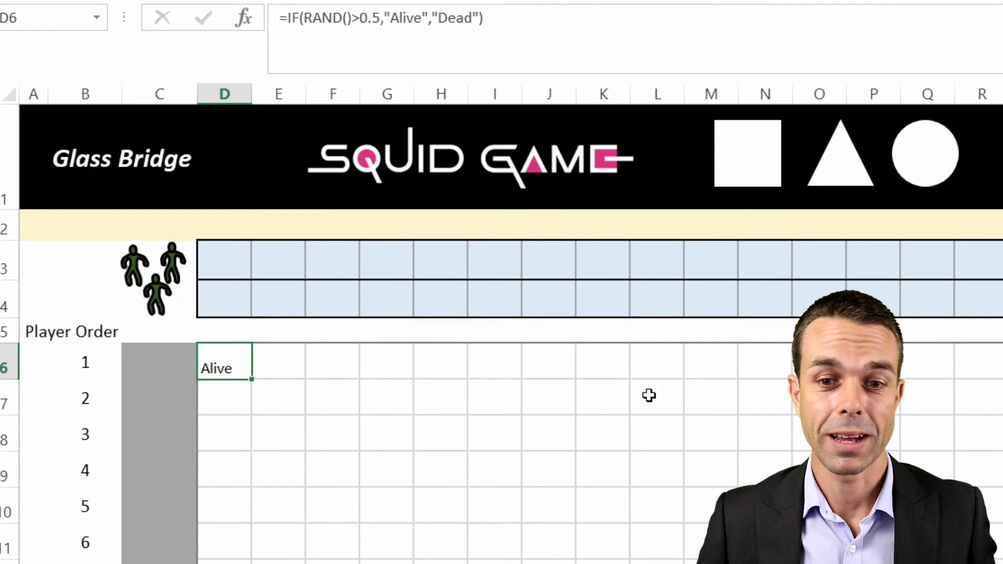
{"action": "key", "text": "ctrl+c"}
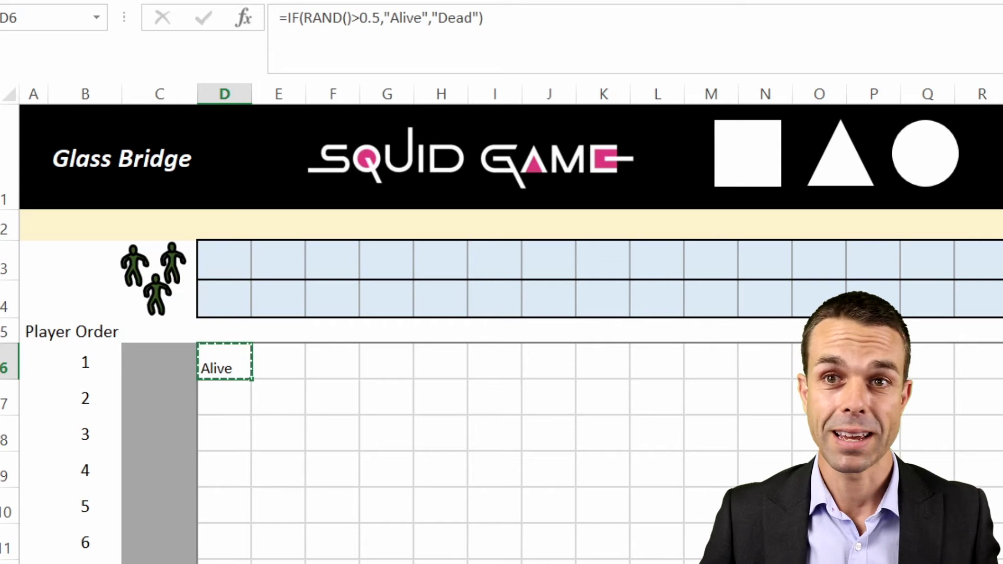
{"action": "left_click_drag", "start_coordinate": [279, 362], "coordinate": [1001, 363]}
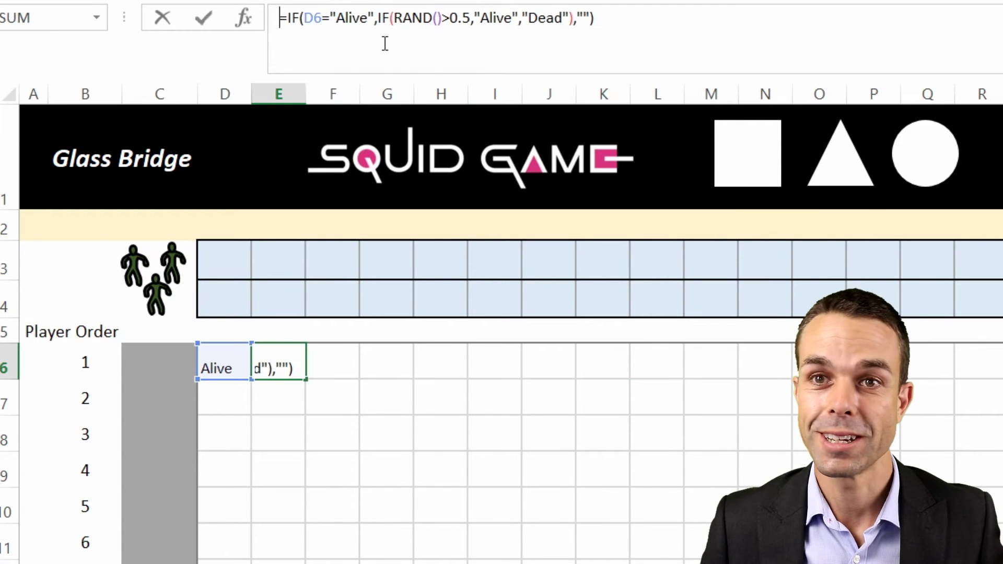
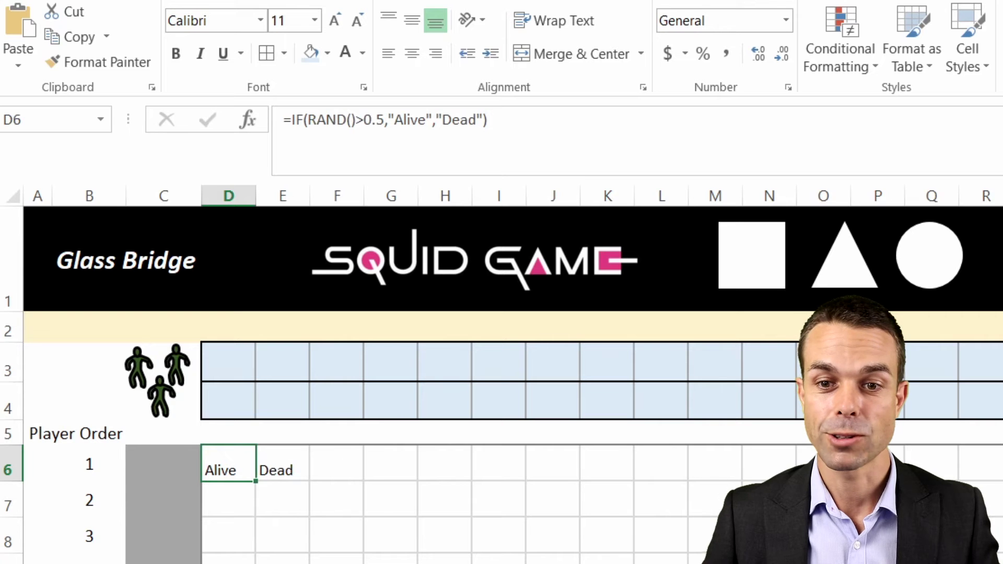
Step: Centre player 1's row vertically and horizontally, and paste E6's formula across the rest of the row as formulas only
{"action": "left_click", "coordinate": [415, 29]}
{"action": "left_click", "coordinate": [412, 54]}
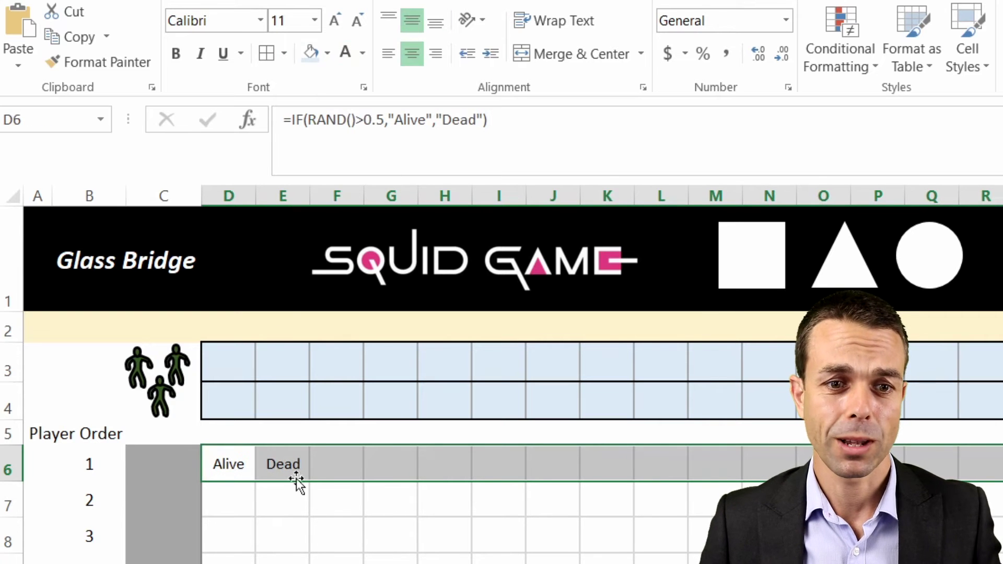
{"action": "left_click", "coordinate": [300, 454]}
{"action": "key", "text": "ctrl+c"}
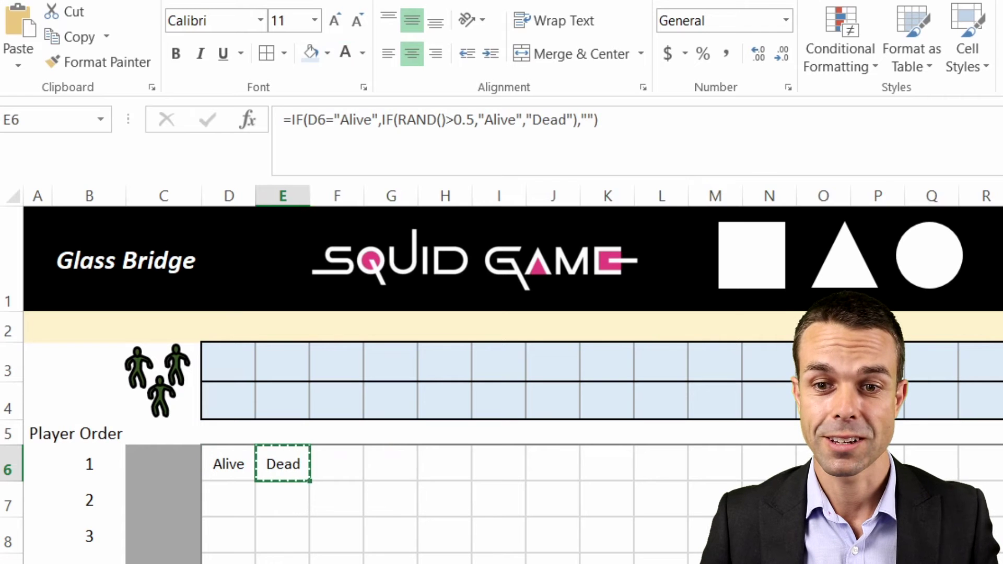
{"action": "left_click_drag", "start_coordinate": [284, 464], "coordinate": [986, 464]}
{"action": "right_click", "coordinate": [660, 466]}
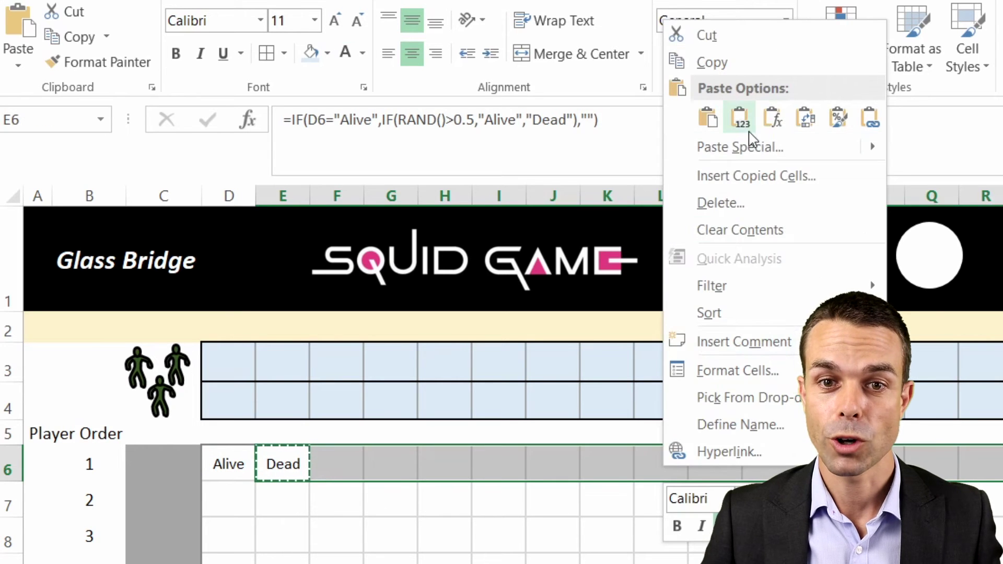
{"action": "left_click", "coordinate": [774, 126]}
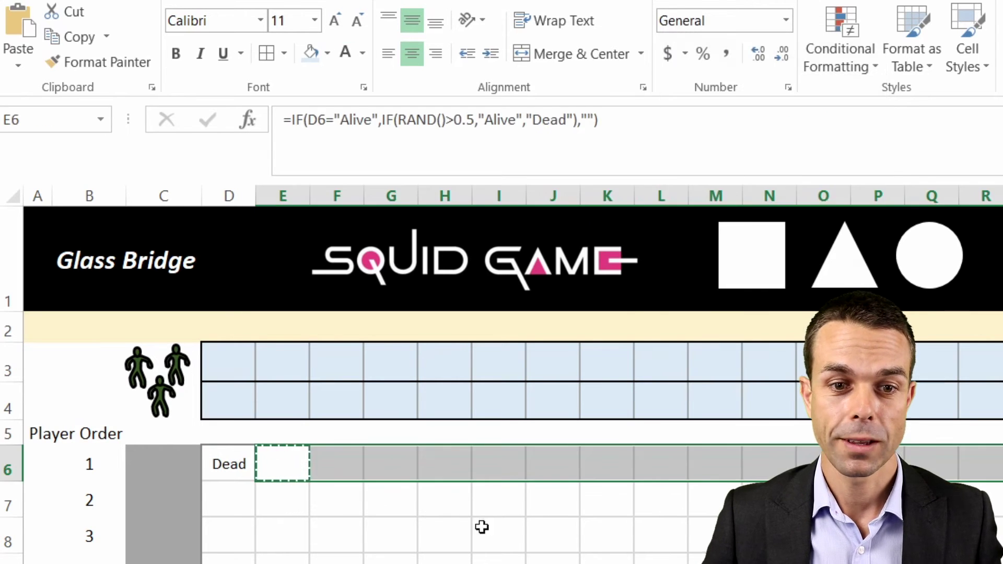
{"action": "left_click", "coordinate": [377, 560]}
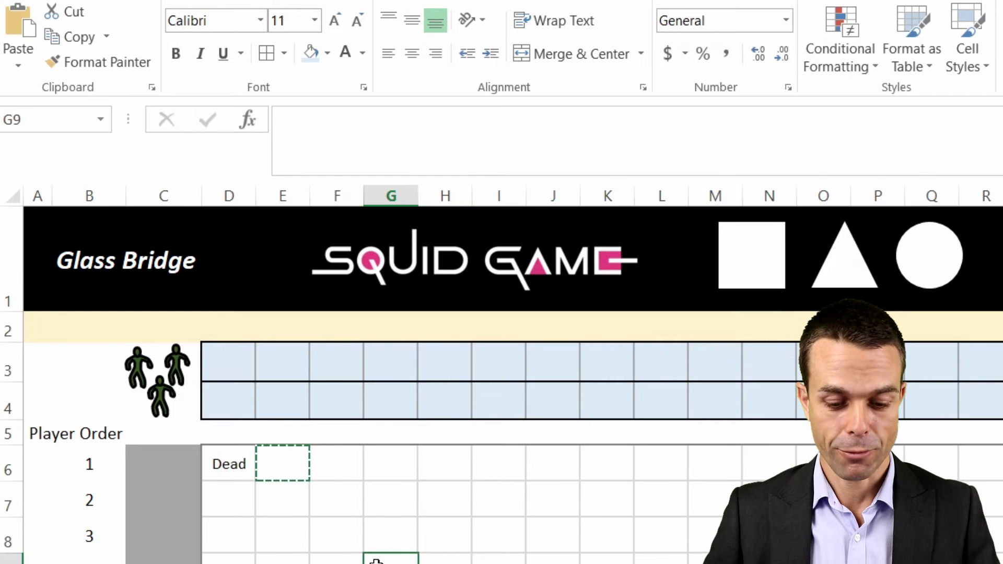
{"action": "key", "text": "Escape"}
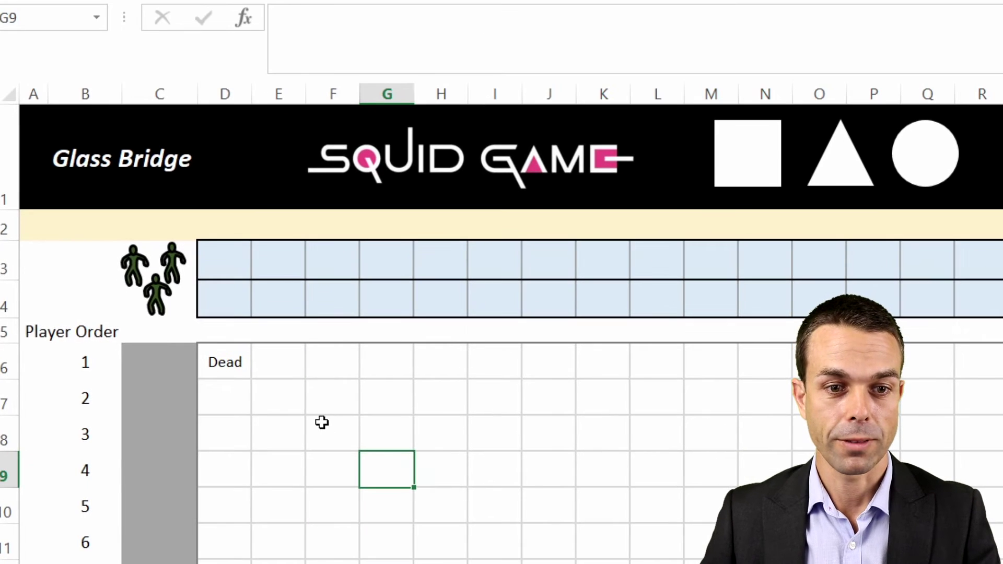
Step: Recalculate the sheet and check player 1's outcomes along row 6
{"action": "left_click", "coordinate": [322, 423]}
{"action": "key", "text": "F9"}
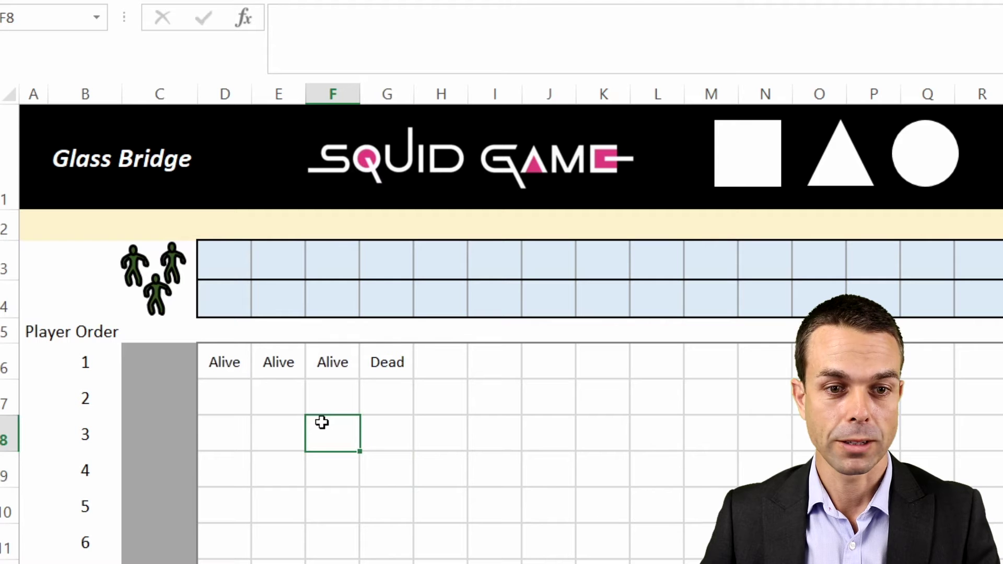
{"action": "left_click", "coordinate": [372, 369]}
{"action": "left_click", "coordinate": [428, 443]}
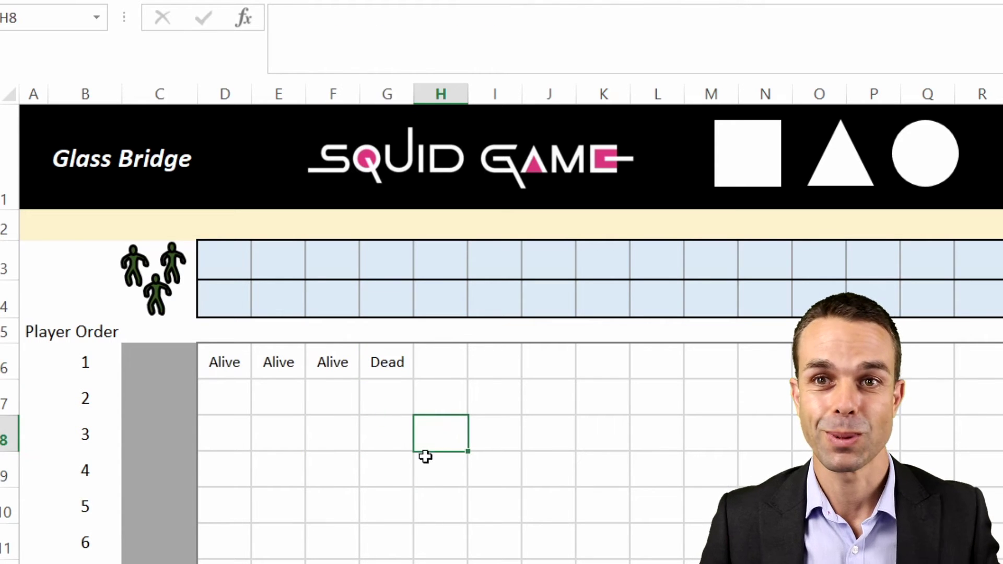
Step: Enter =IF(OR(RAND()>0.5,OR(COUNTIF(D$6:D6,"Alive")>0,COUNTIF(D$6:D6,"Dead")>0)),"Alive","Dead") in D7 for player 2
{"action": "double_click", "coordinate": [246, 406]}
{"action": "key", "text": "ctrl+v"}
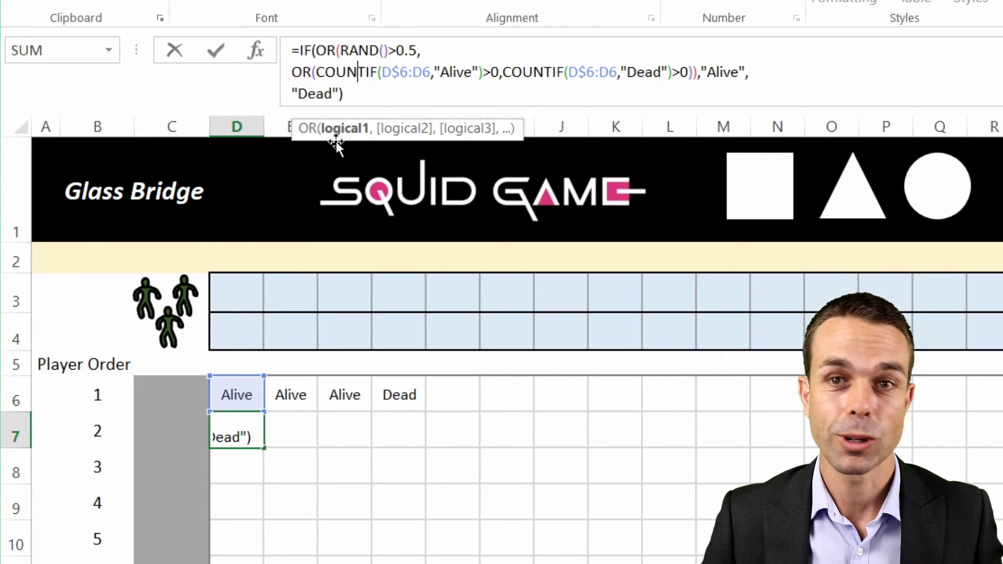
{"action": "left_click", "coordinate": [349, 50]}
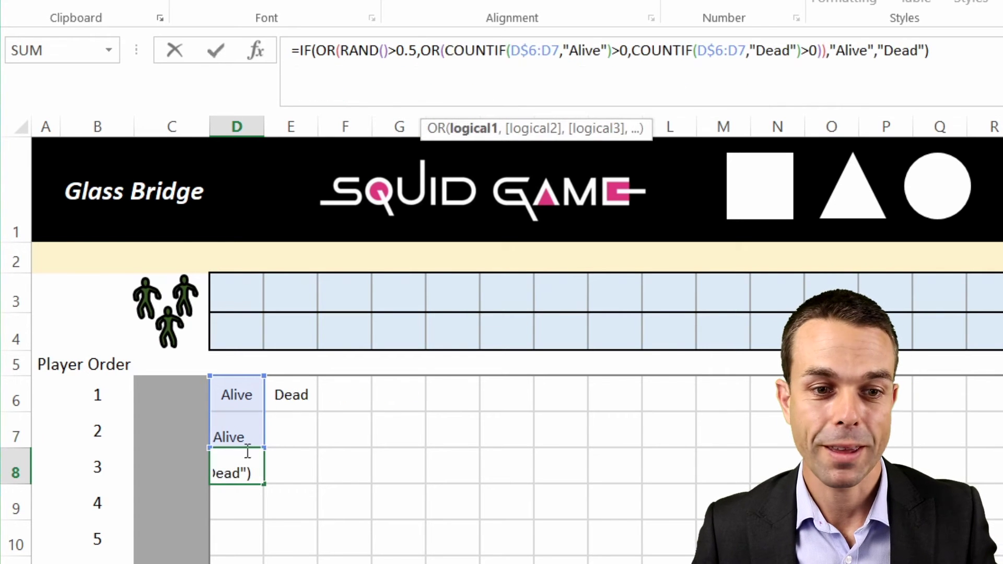
Step: Enter =IF(OR(RAND()>0.5,OR(COUNTIF(D$6:D7,"Alive")>0,COUNTIF(D$6:D7,"Dead")>0)),"Alive","Dead") in D8 for player 3
{"action": "left_click", "coordinate": [521, 49]}
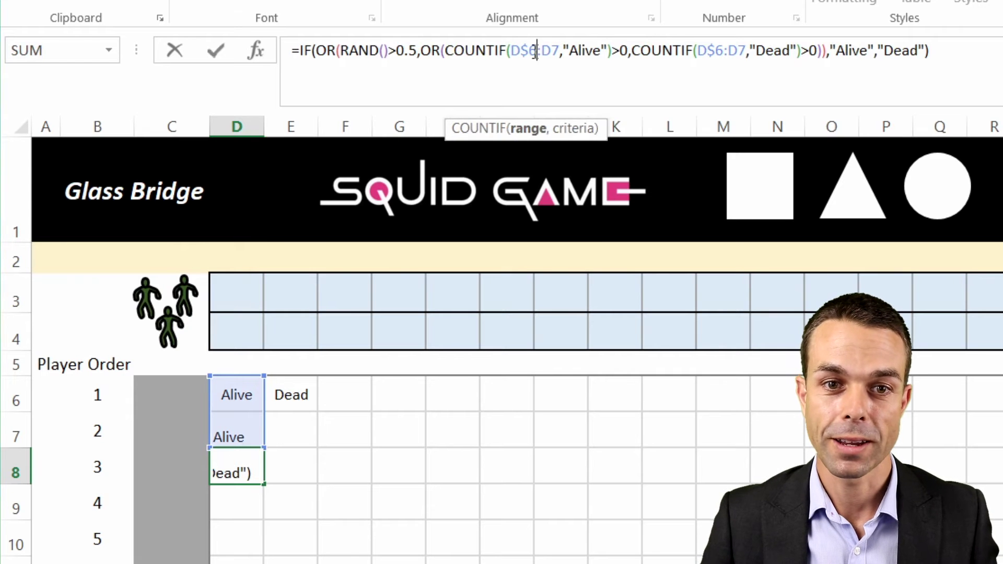
{"action": "double_click", "coordinate": [517, 49]}
{"action": "left_click", "coordinate": [520, 49]}
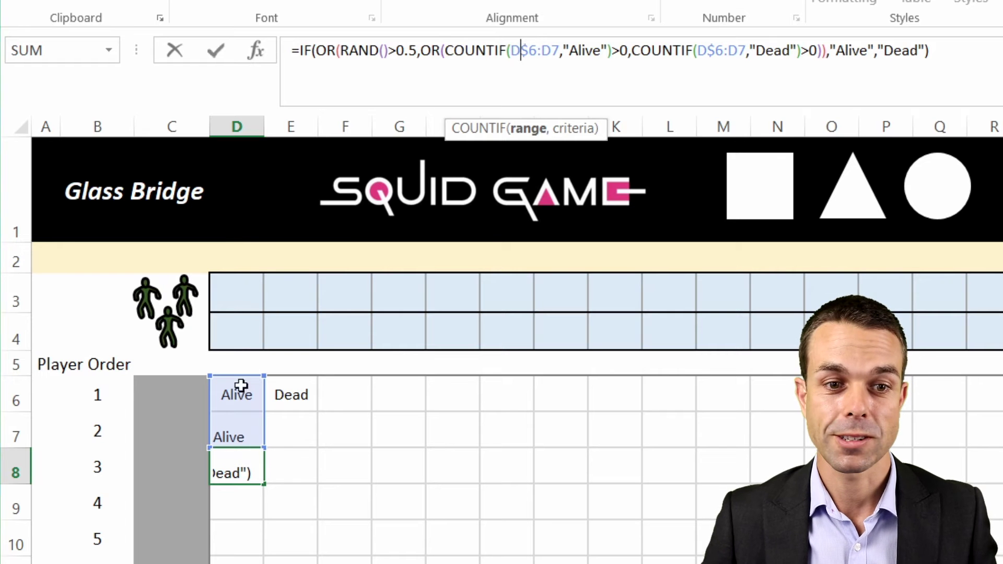
{"action": "key", "text": "Return"}
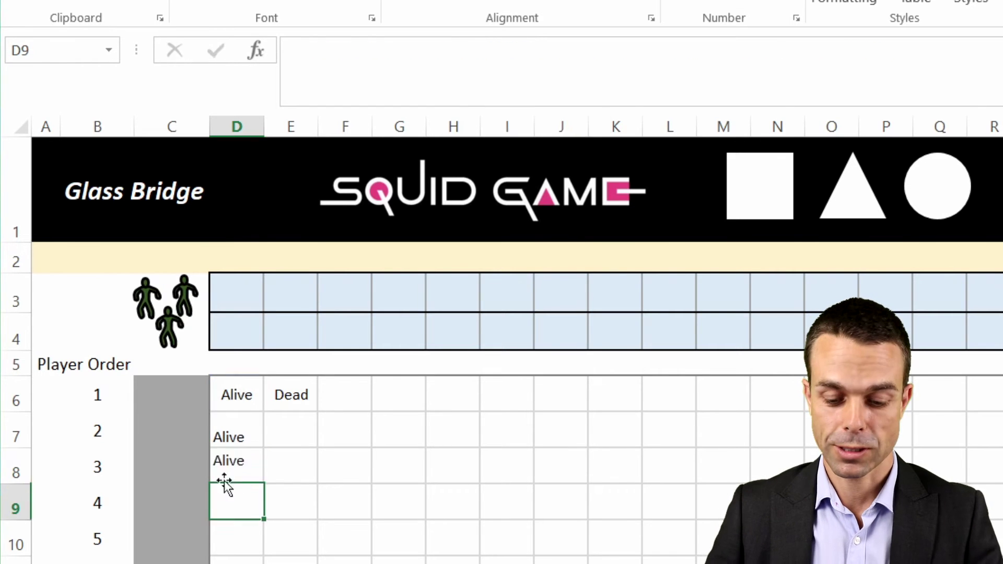
Step: Copy D8's formula down to D21 as formulas only, covering the remaining players up to player 16
{"action": "left_click", "coordinate": [235, 466]}
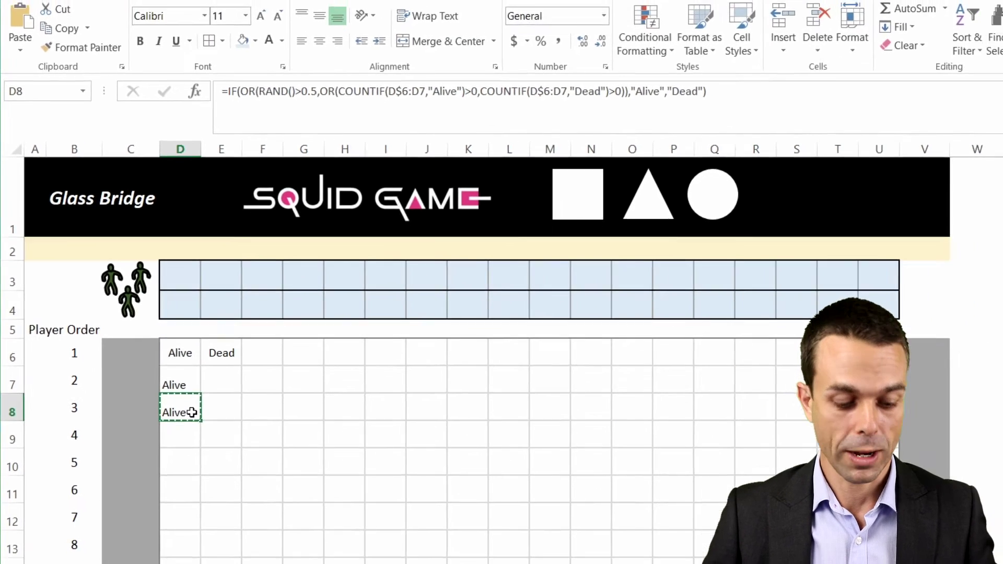
{"action": "scroll", "coordinate": [193, 414], "scroll_direction": "down", "scroll_amount": 2}
{"action": "key", "text": "ctrl+c"}
{"action": "left_click_drag", "start_coordinate": [165, 523], "coordinate": [167, 225]}
{"action": "right_click", "coordinate": [180, 371]}
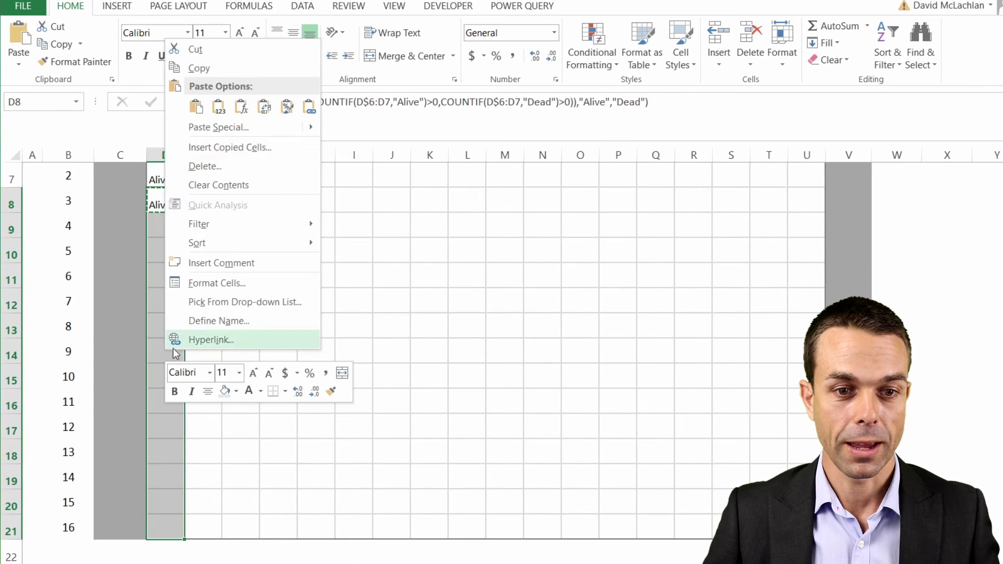
{"action": "left_click", "coordinate": [239, 109]}
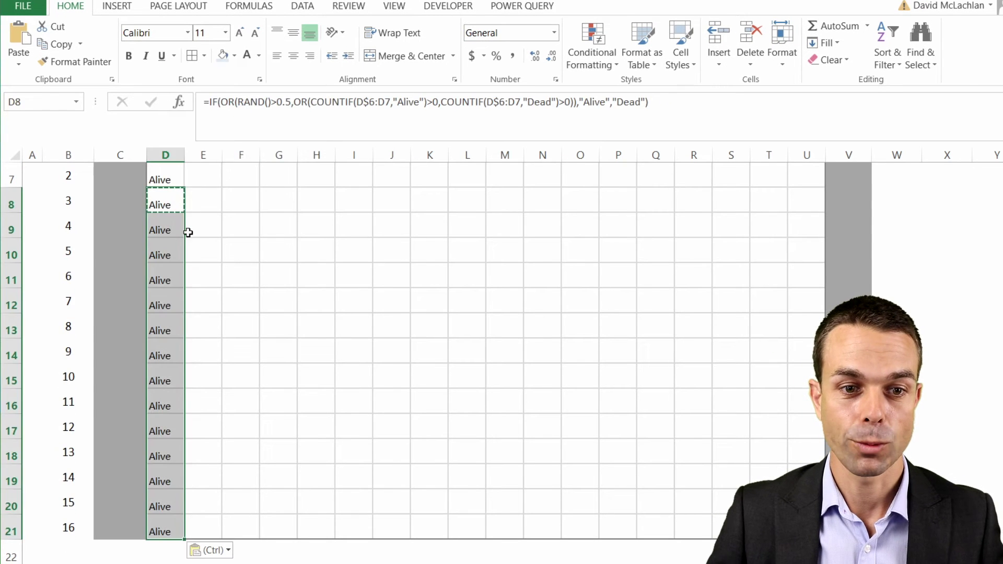
Step: Inspect the copied formula in D21, then centre the cells of players 2 to 16 vertically and horizontally
{"action": "left_click", "coordinate": [230, 225]}
{"action": "left_click", "coordinate": [159, 534]}
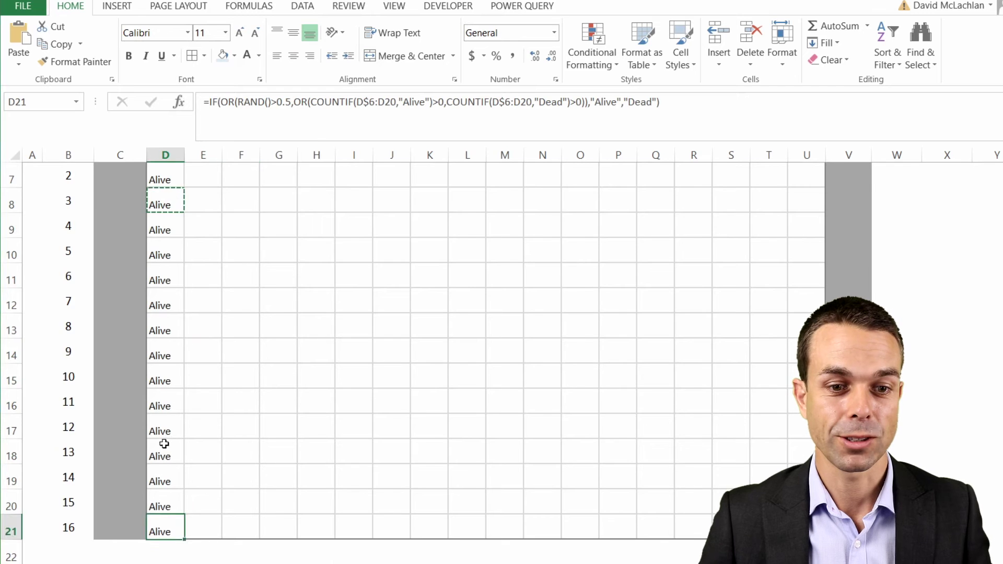
{"action": "scroll", "coordinate": [163, 446], "scroll_direction": "up", "scroll_amount": 1}
{"action": "left_click", "coordinate": [822, 226], "text": "shift"}
{"action": "left_click", "coordinate": [293, 32]}
Step: Enter =IF(OR(COUNTIF(E$6:E6,"Alive")>0,COUNTIF(E$6:E6,"Dead")>0),"Alive",IF(D7="Alive",IF(RAND()>0.5,"Alive","Dead"),"")) in E7 for player 2's second step
{"action": "scroll", "coordinate": [485, 360], "scroll_direction": "down", "scroll_amount": 3}
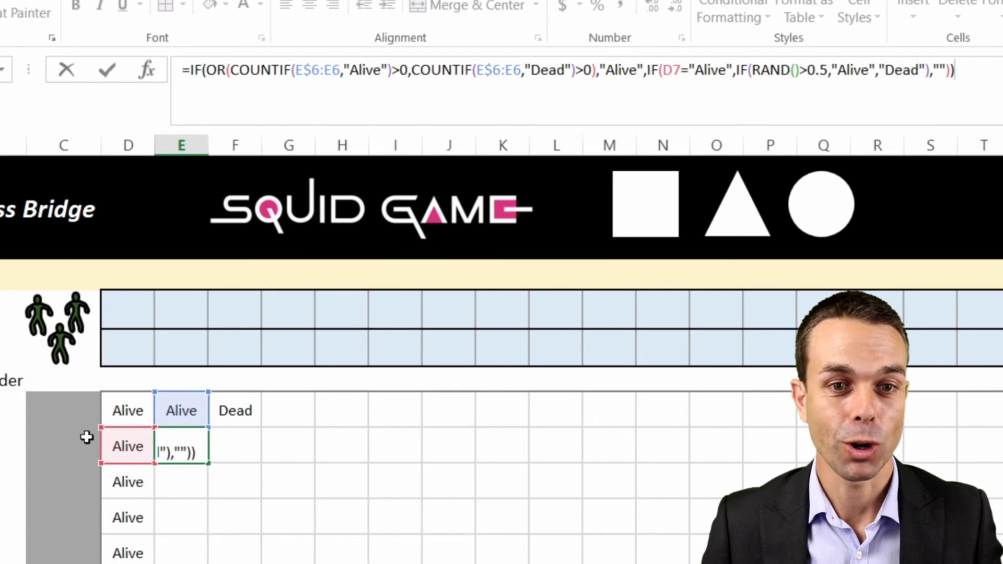
{"action": "left_click", "coordinate": [237, 74]}
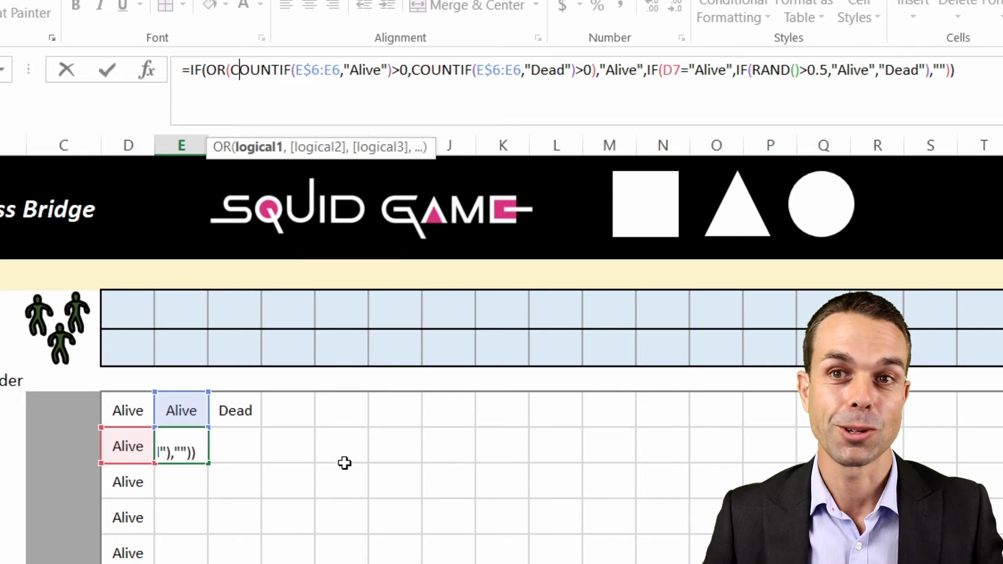
{"action": "left_click", "coordinate": [311, 70]}
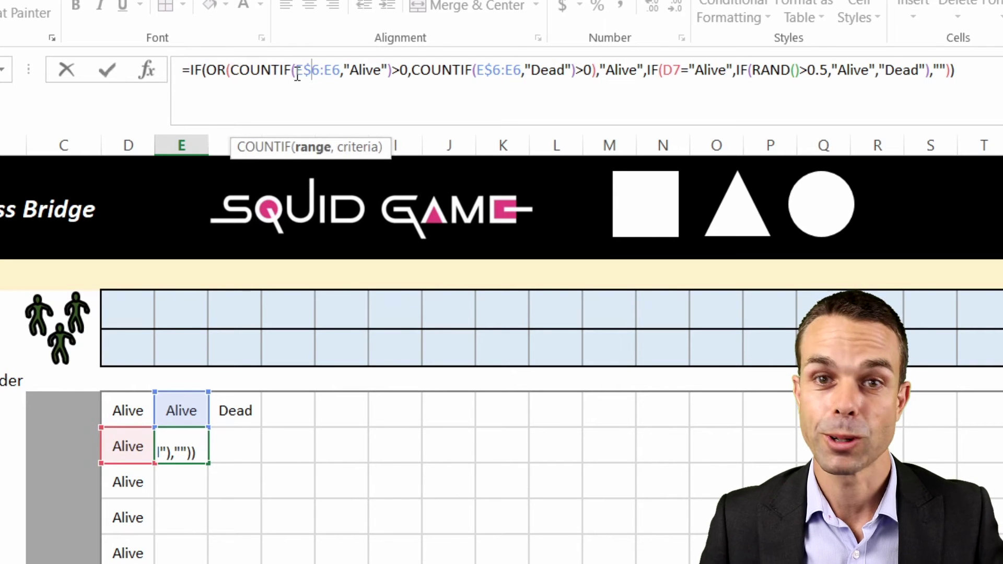
{"action": "left_click", "coordinate": [393, 72]}
{"action": "left_click", "coordinate": [549, 70]}
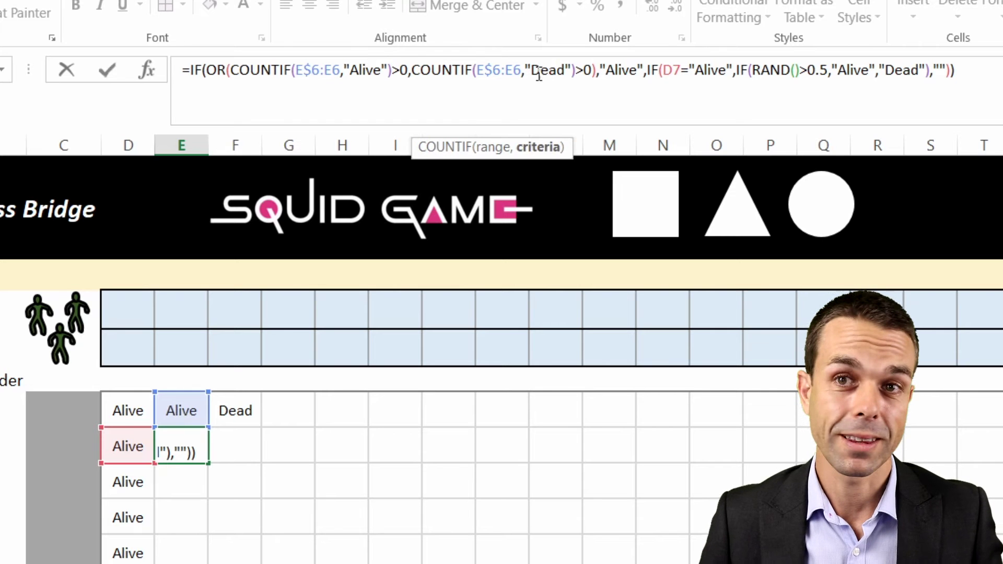
{"action": "double_click", "coordinate": [620, 70]}
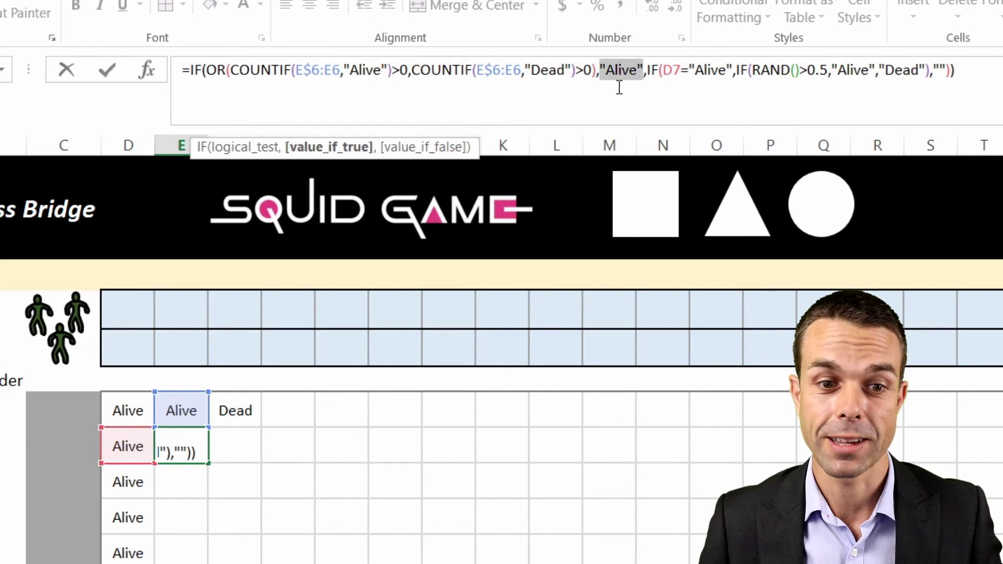
{"action": "left_click", "coordinate": [703, 71]}
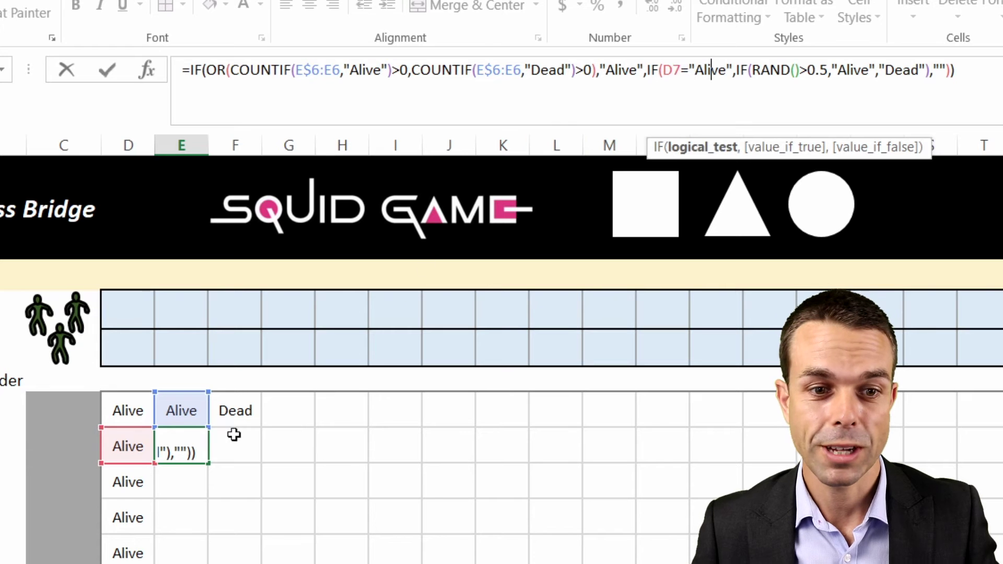
{"action": "left_click", "coordinate": [786, 62]}
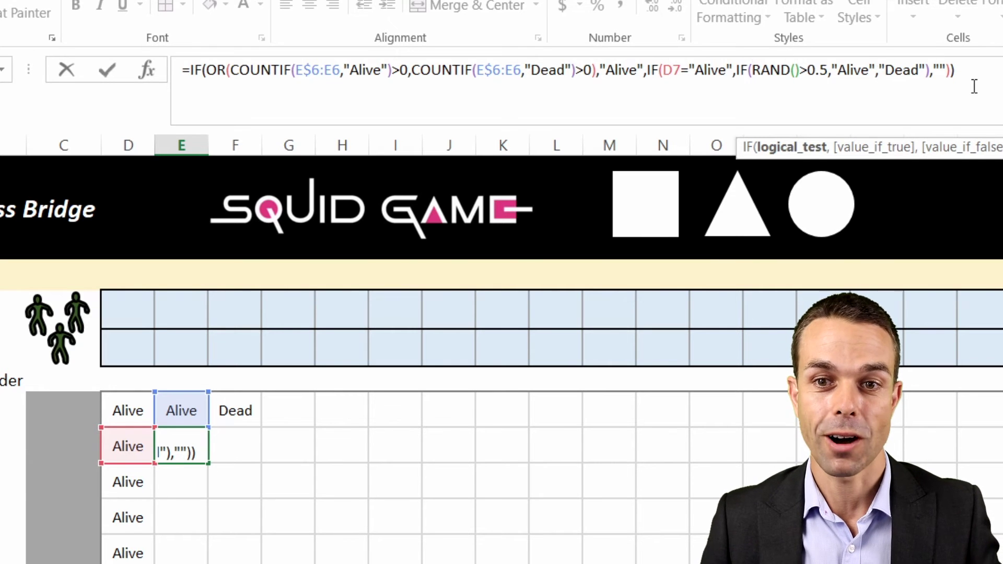
{"action": "left_click", "coordinate": [314, 71]}
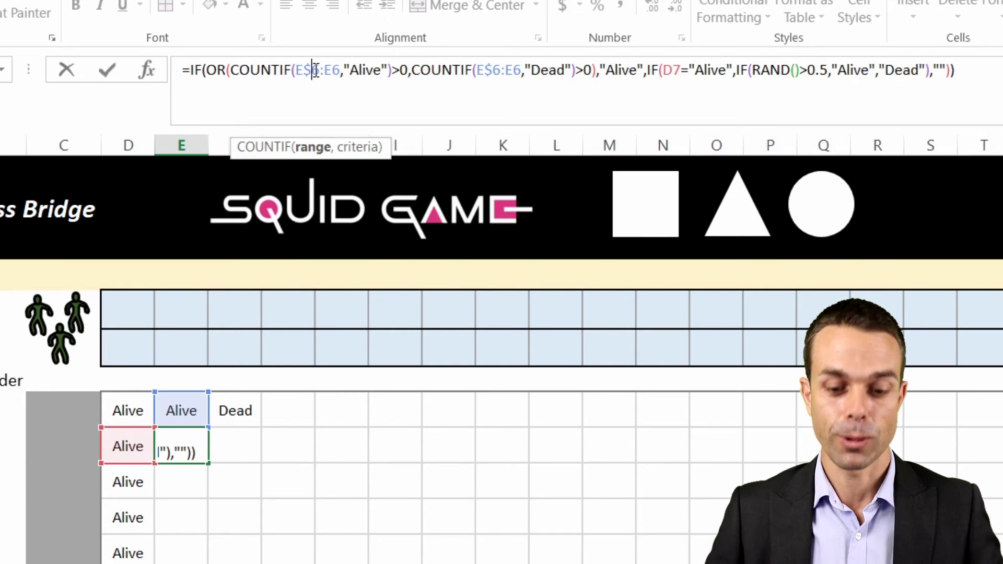
{"action": "key", "text": "Return"}
Step: Copy E7's formula across row 7 to U7 and over E8:U21 as formulas only, and review the filled grid
{"action": "left_click", "coordinate": [189, 431]}
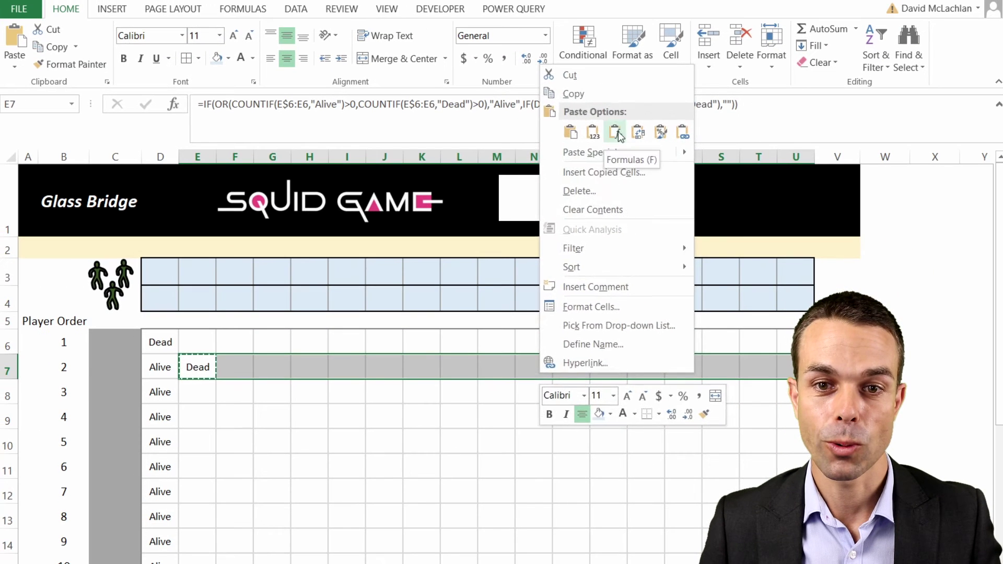
{"action": "left_click", "coordinate": [616, 129]}
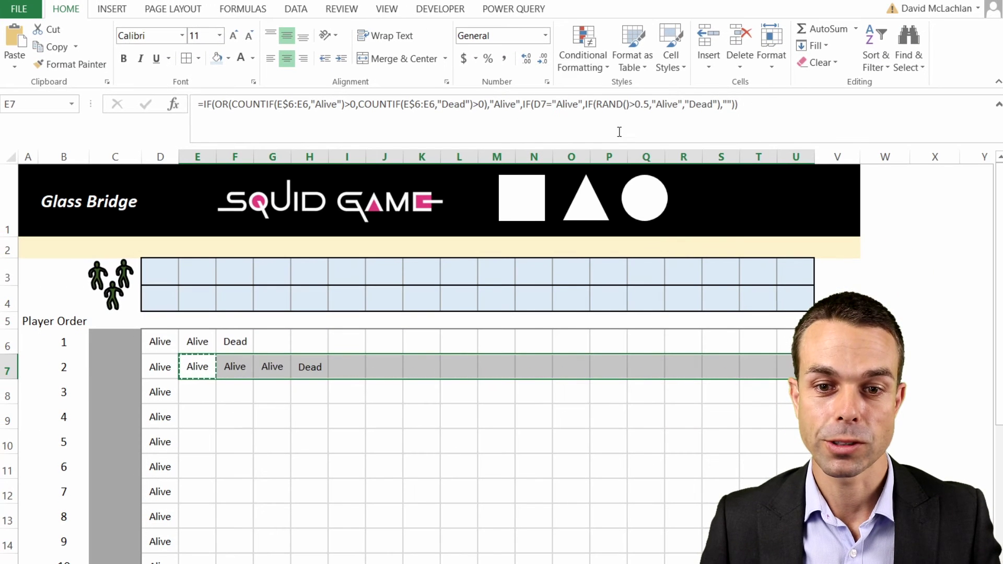
{"action": "scroll", "coordinate": [795, 421], "scroll_direction": "down", "scroll_amount": 2}
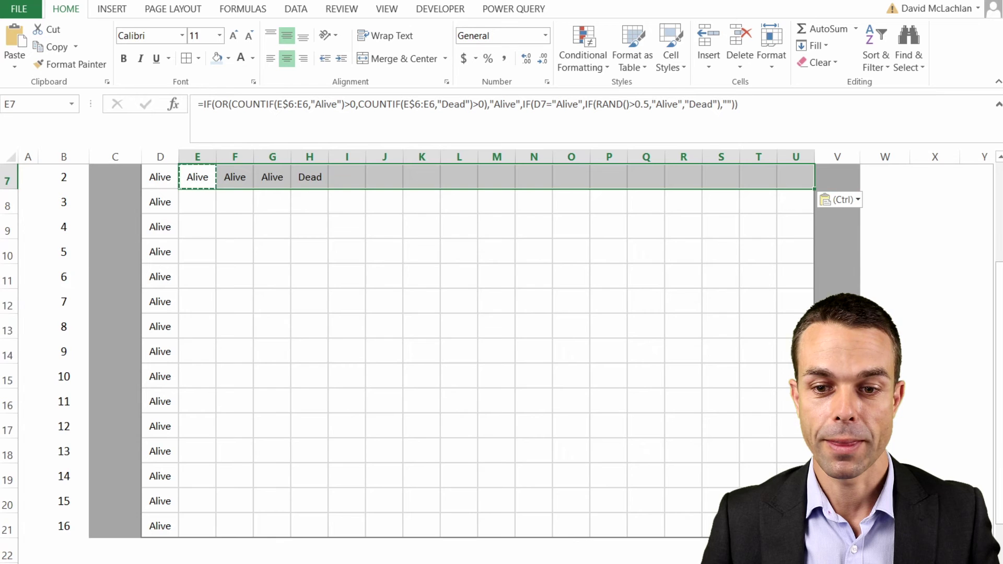
{"action": "left_click_drag", "start_coordinate": [198, 202], "coordinate": [795, 526]}
{"action": "right_click", "coordinate": [761, 426]}
{"action": "left_click", "coordinate": [838, 176]}
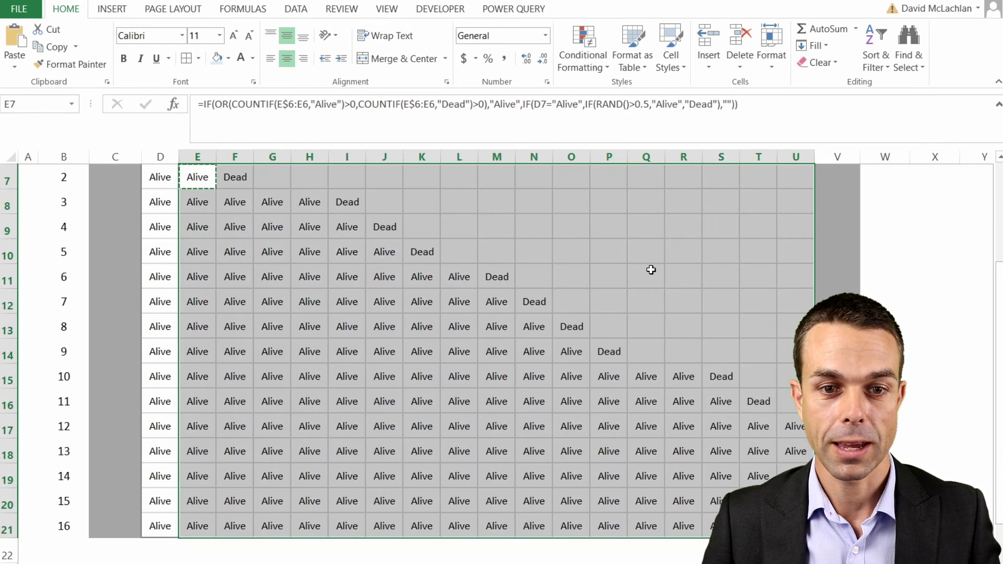
{"action": "left_click", "coordinate": [651, 271]}
{"action": "scroll", "coordinate": [606, 318], "scroll_direction": "up", "scroll_amount": 2}
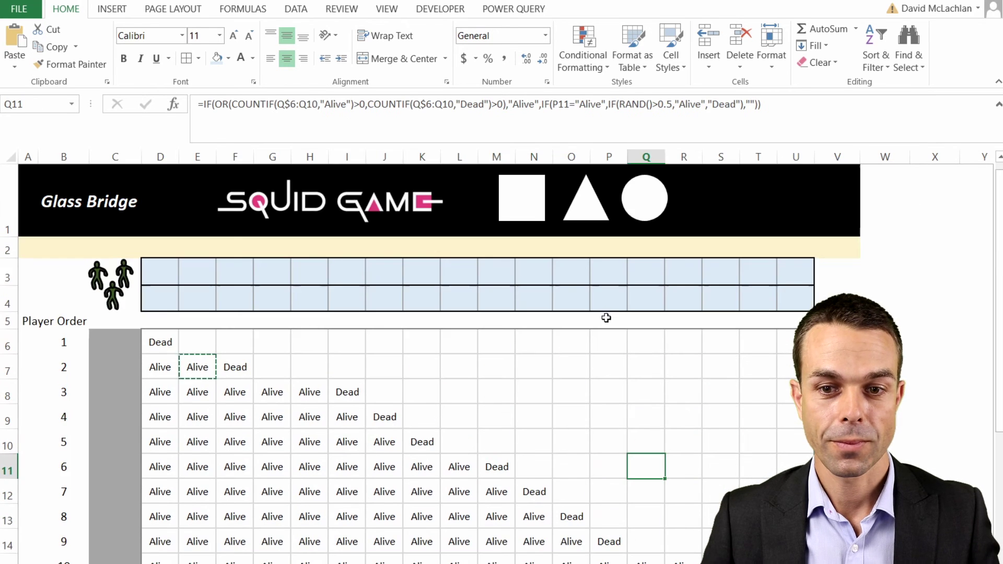
{"action": "scroll", "coordinate": [459, 365], "scroll_direction": "down", "scroll_amount": 1}
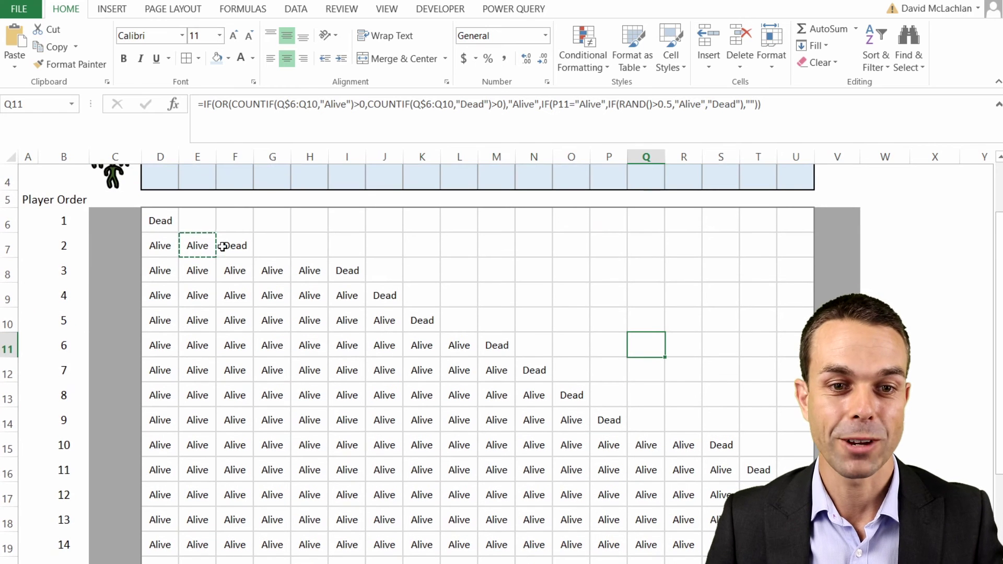
Step: Create a conditional formatting rule for the results grid D6:U21 that targets cells with Specific Text containing "Alive"
{"action": "left_click", "coordinate": [154, 220]}
{"action": "scroll", "coordinate": [557, 285], "scroll_direction": "down", "scroll_amount": 1}
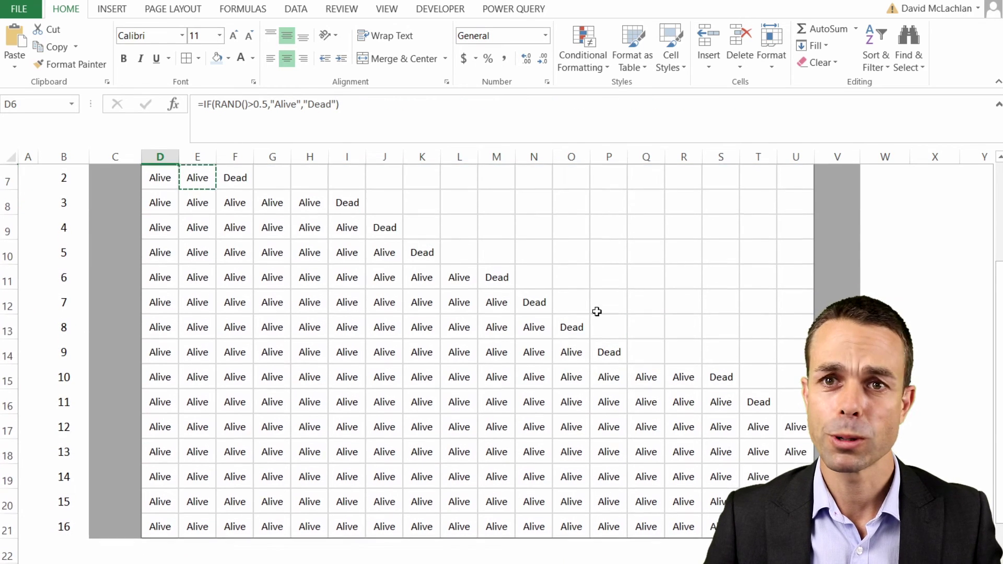
{"action": "key", "text": "ctrl+a"}
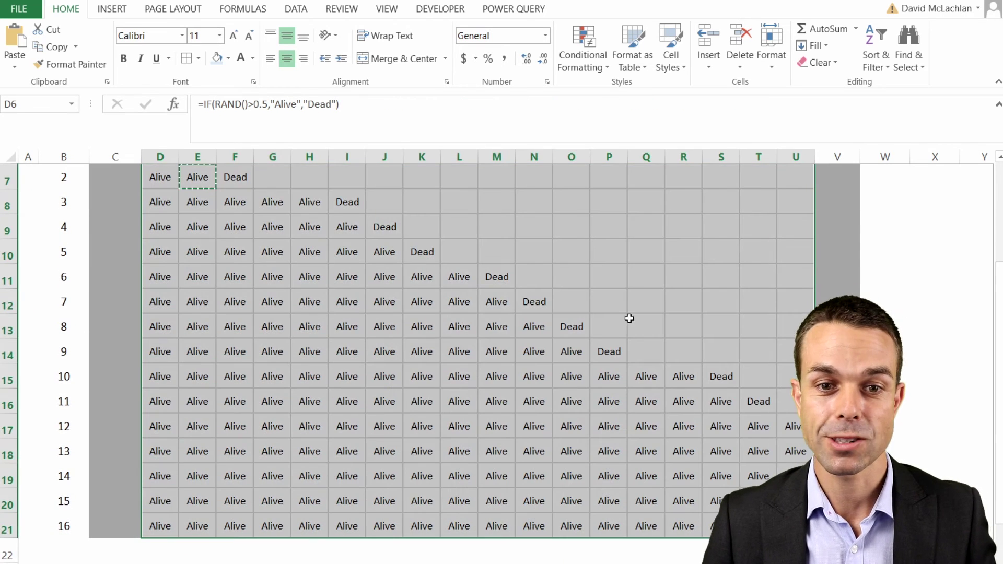
{"action": "scroll", "coordinate": [653, 351], "scroll_direction": "up", "scroll_amount": 1}
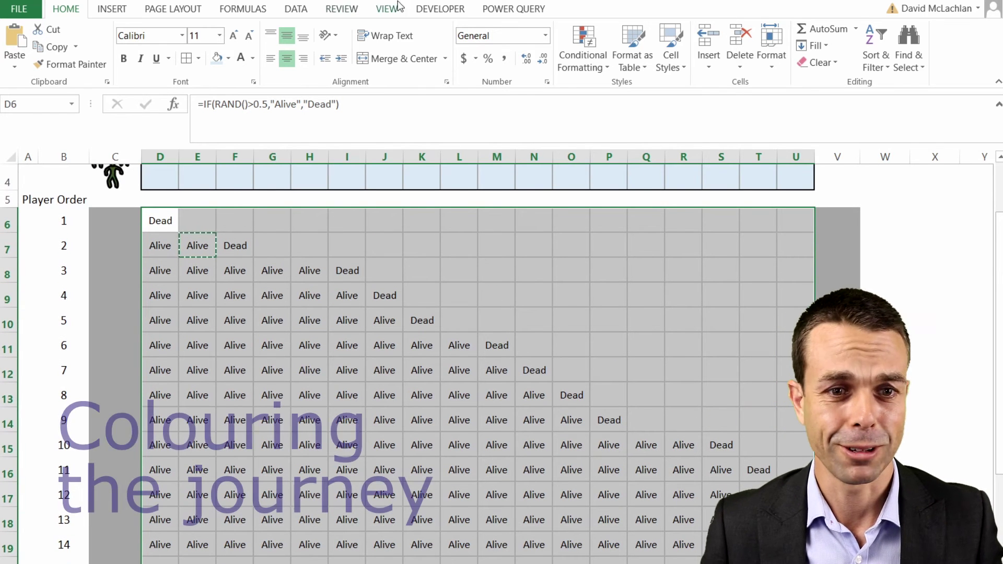
{"action": "left_click", "coordinate": [583, 55]}
{"action": "left_click", "coordinate": [601, 289]}
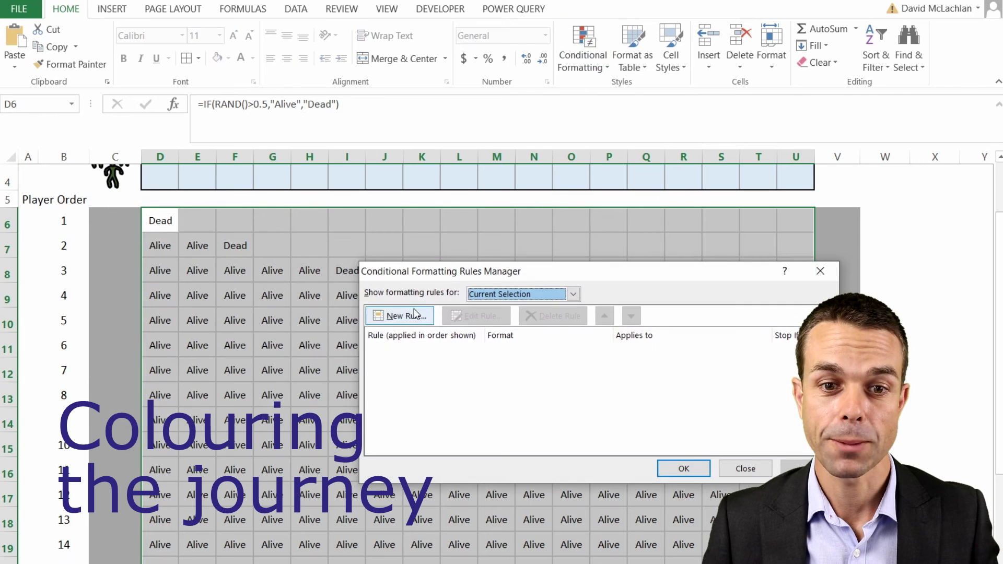
{"action": "left_click", "coordinate": [400, 316]}
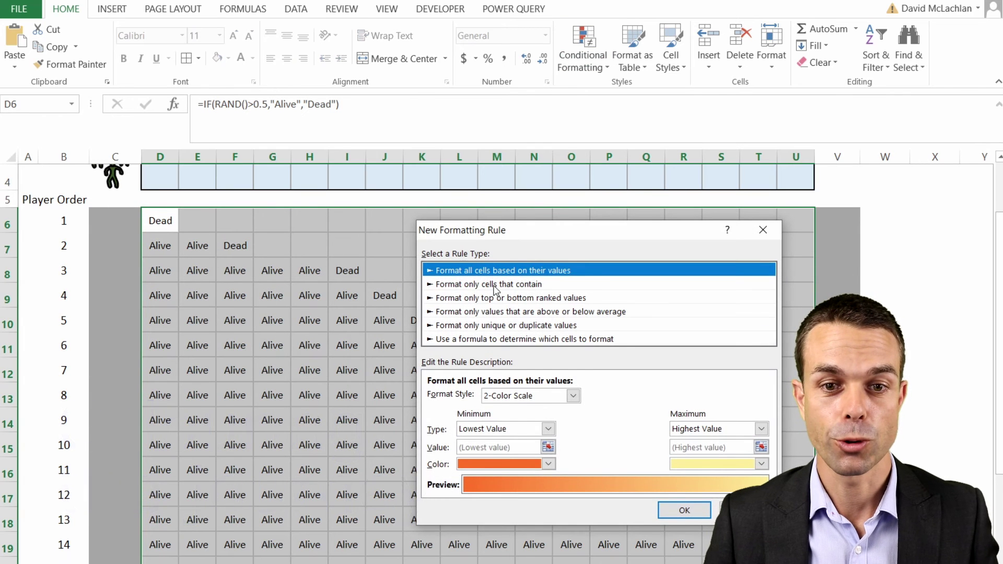
{"action": "left_click", "coordinate": [495, 290]}
{"action": "left_click", "coordinate": [501, 397]}
{"action": "left_click", "coordinate": [449, 421]}
{"action": "left_click", "coordinate": [644, 399]}
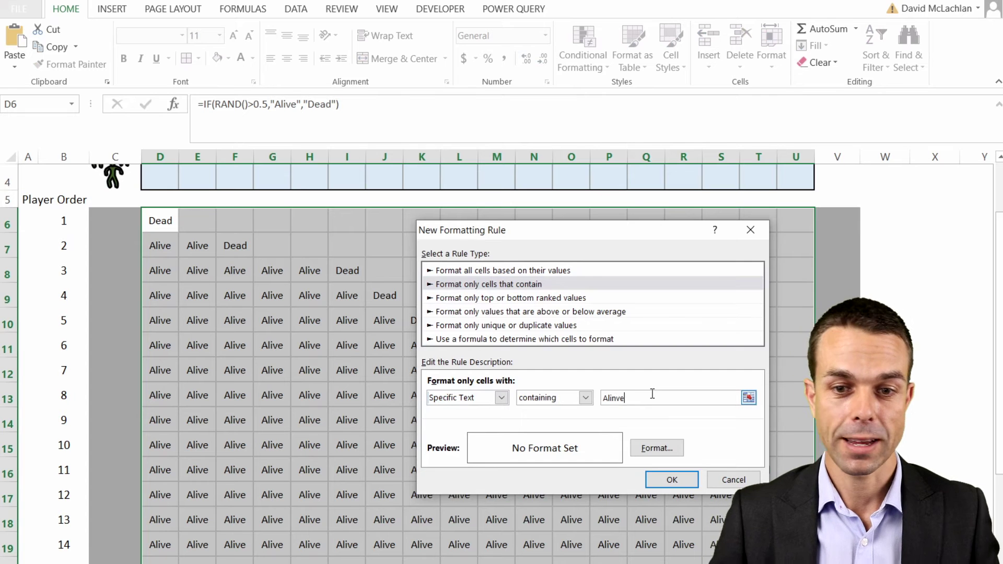
Step: Give the "Alive" rule a light green fill and dark grey font, and apply it to the grid
{"action": "left_click", "coordinate": [656, 449]}
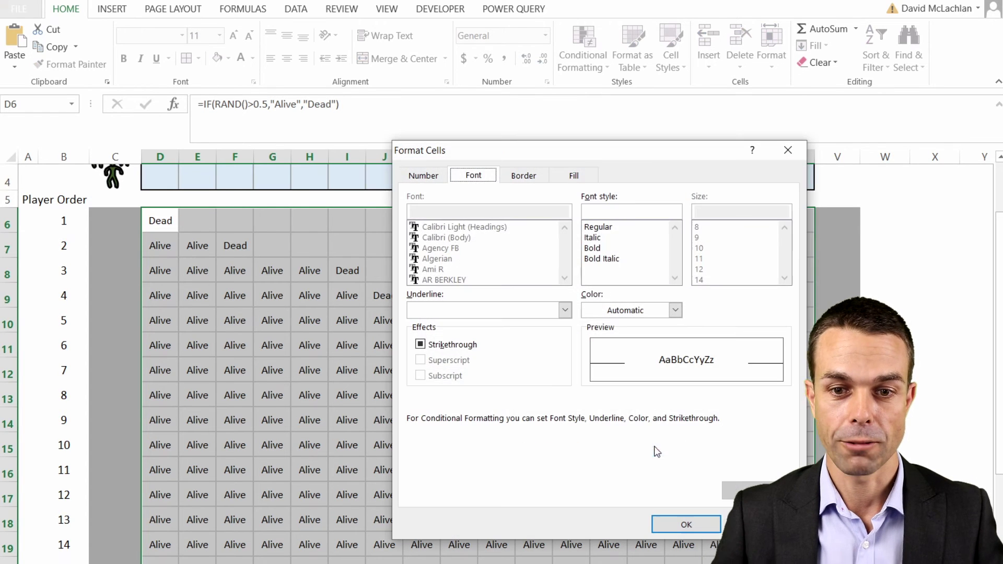
{"action": "left_click", "coordinate": [575, 176]}
{"action": "left_click", "coordinate": [545, 251]}
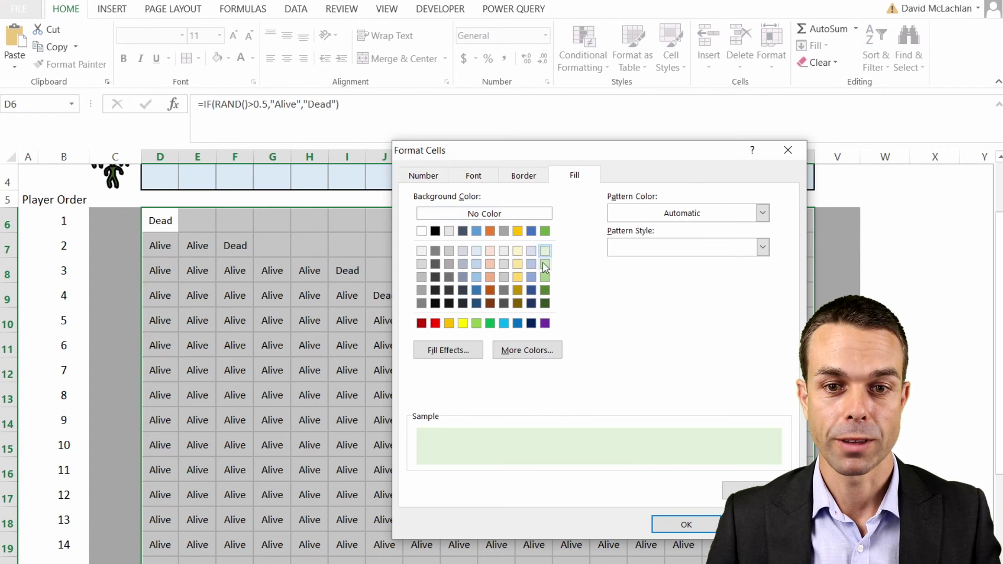
{"action": "left_click", "coordinate": [474, 175]}
{"action": "left_click", "coordinate": [643, 312]}
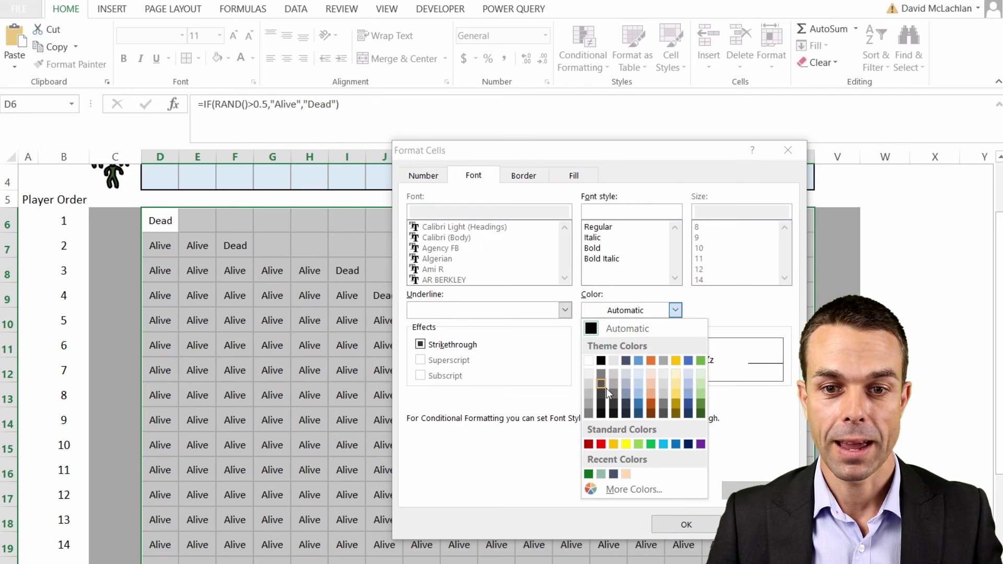
{"action": "left_click", "coordinate": [599, 388]}
{"action": "left_click", "coordinate": [674, 525]}
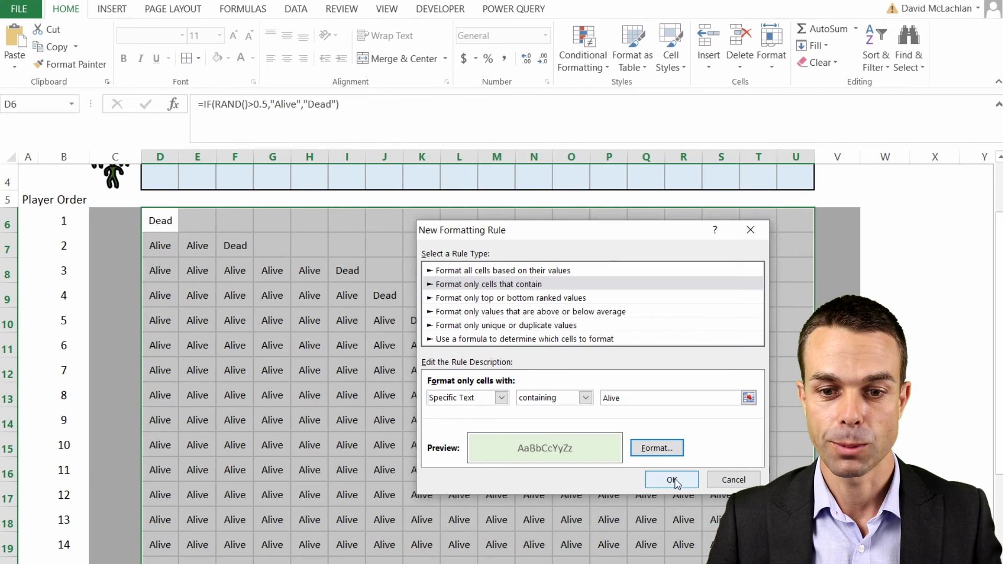
{"action": "left_click", "coordinate": [674, 480]}
{"action": "left_click", "coordinate": [799, 469]}
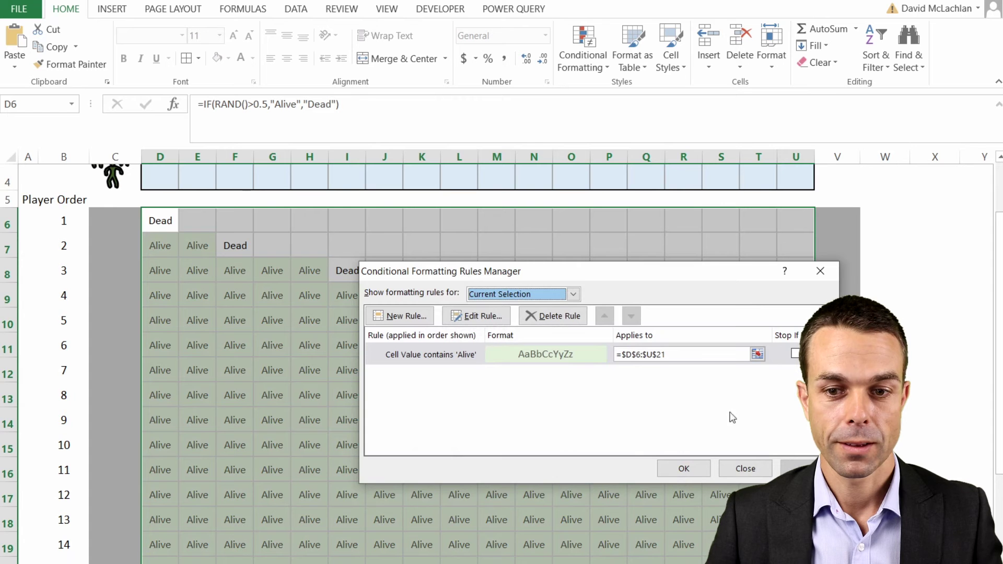
Step: Create another conditional formatting rule for D6:U21 that targets cells with Specific Text containing "Dead"
{"action": "left_click_drag", "start_coordinate": [628, 282], "coordinate": [598, 217]}
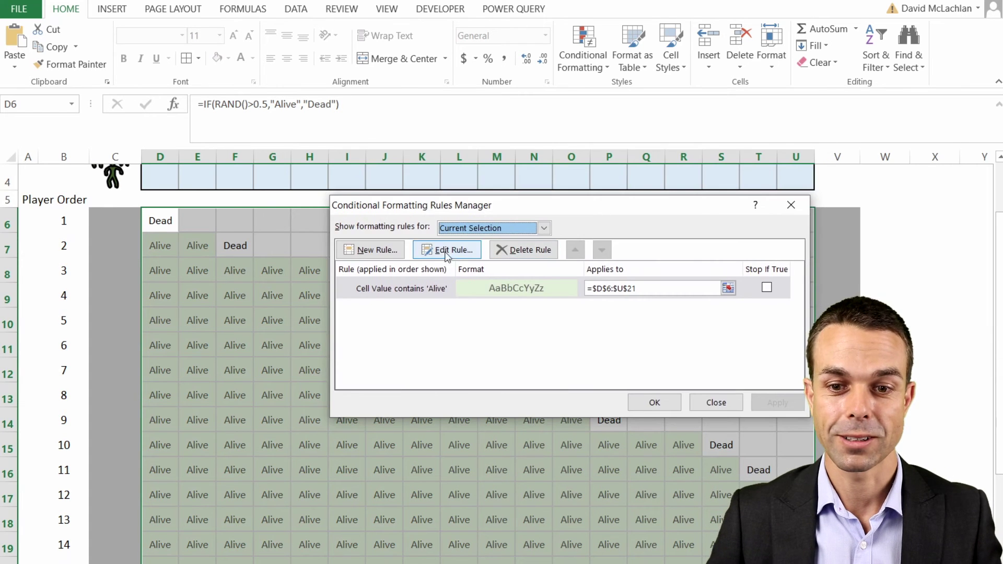
{"action": "left_click", "coordinate": [377, 251]}
{"action": "left_click", "coordinate": [465, 219]}
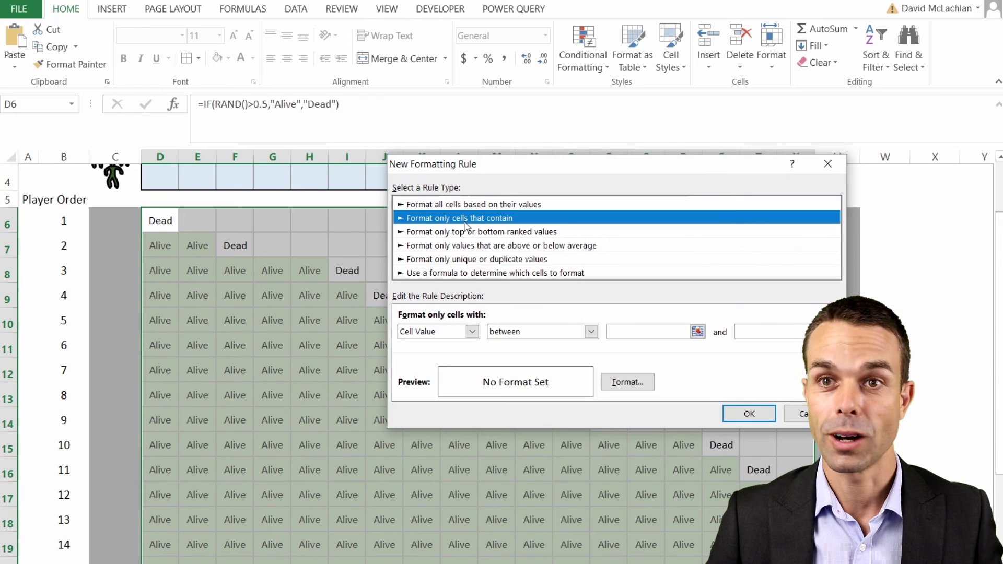
{"action": "left_click", "coordinate": [472, 332]}
{"action": "left_click", "coordinate": [423, 355]}
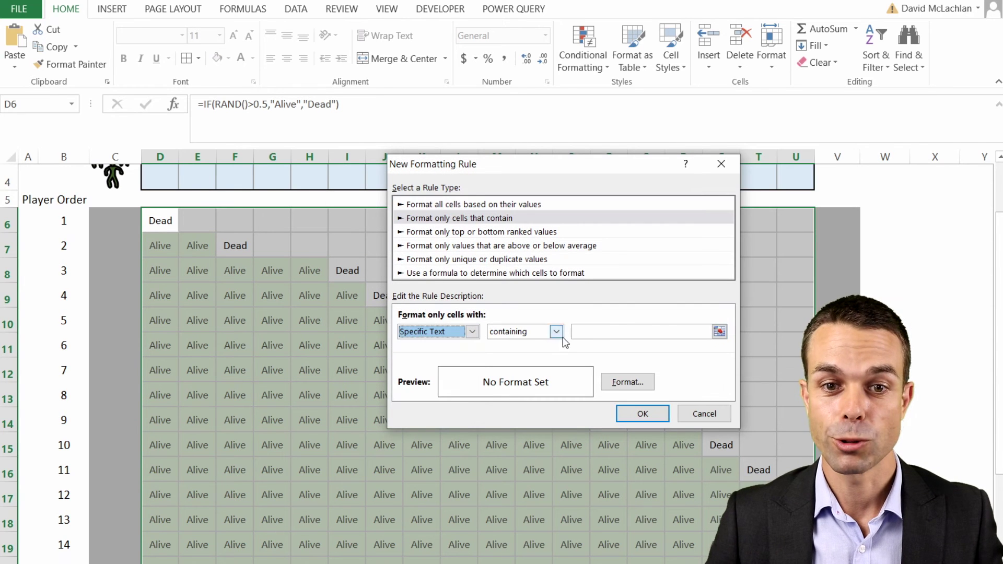
{"action": "left_click", "coordinate": [595, 327]}
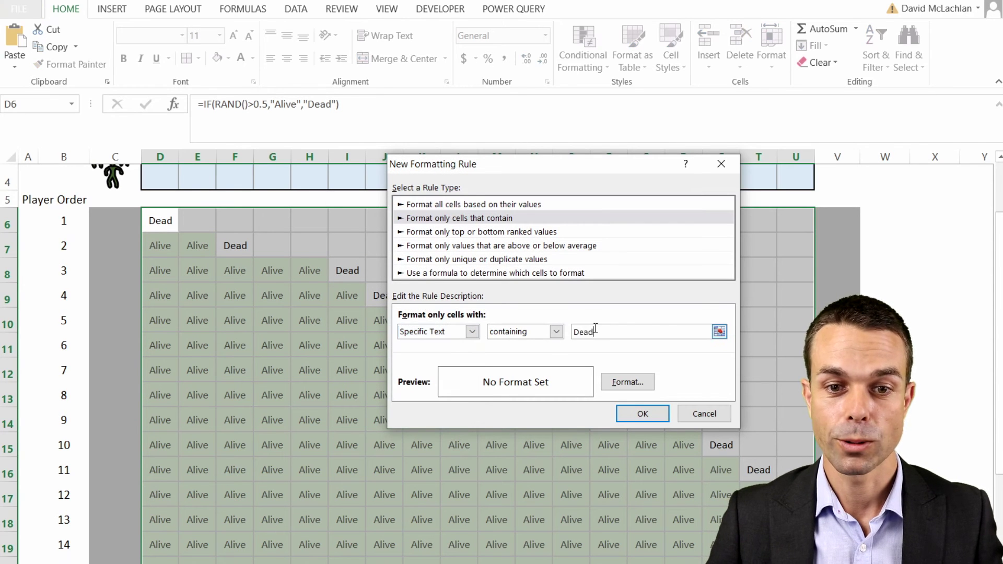
Step: Give the "Dead" rule a light orange fill and dark grey font, and apply it to the results grid
{"action": "left_click", "coordinate": [628, 381]}
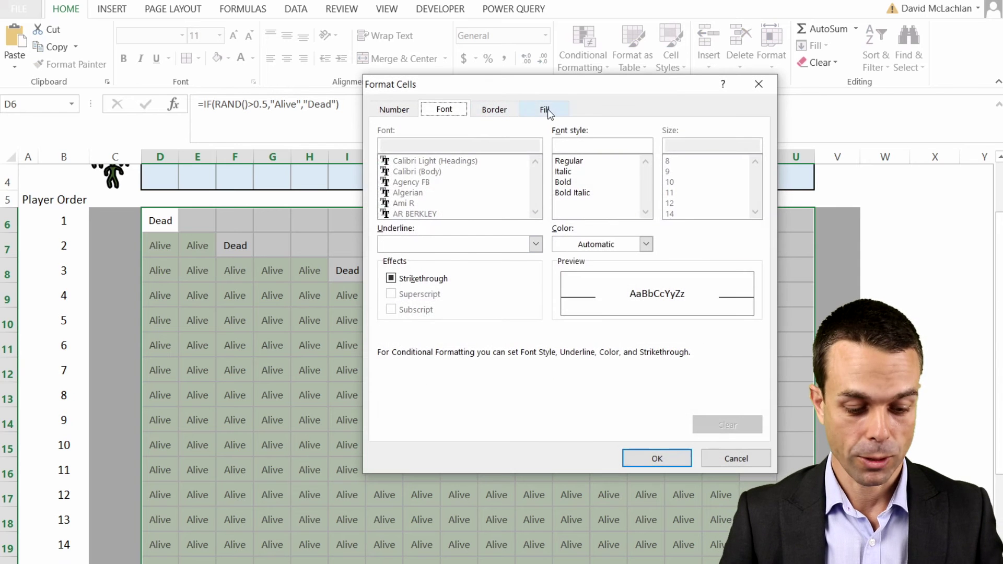
{"action": "left_click", "coordinate": [545, 109]}
{"action": "left_click", "coordinate": [458, 187]}
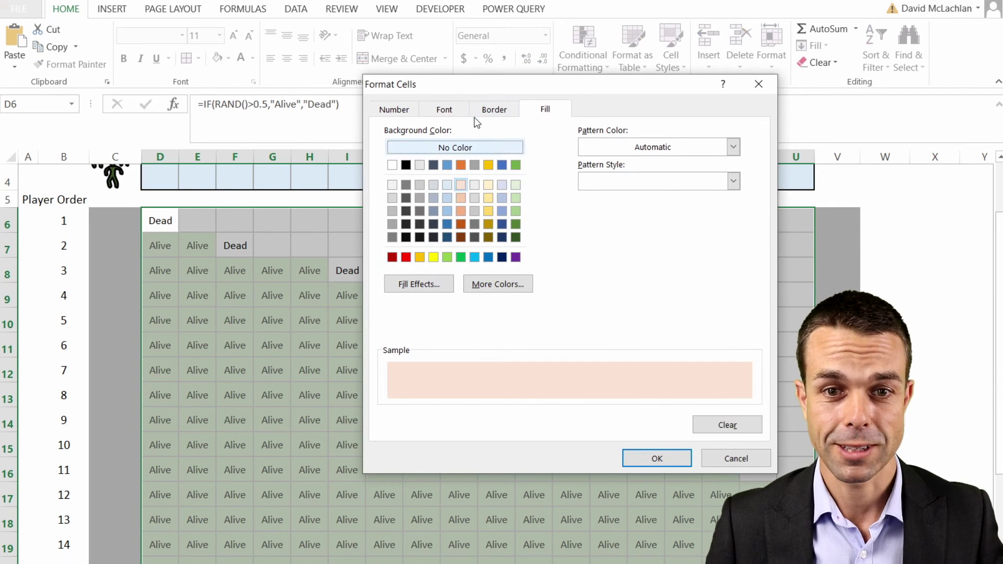
{"action": "left_click", "coordinate": [445, 110]}
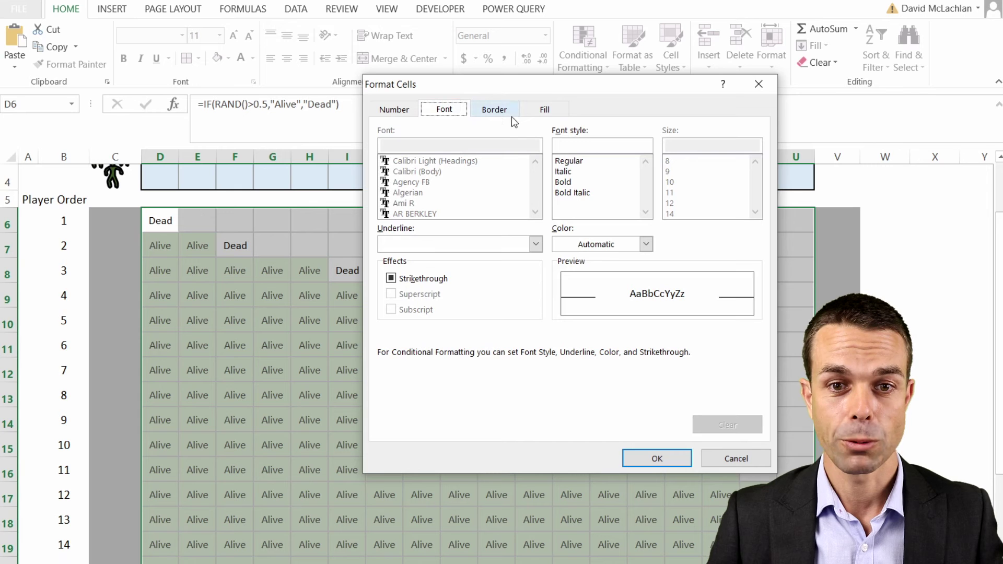
{"action": "left_click", "coordinate": [601, 244]}
{"action": "left_click", "coordinate": [572, 318]}
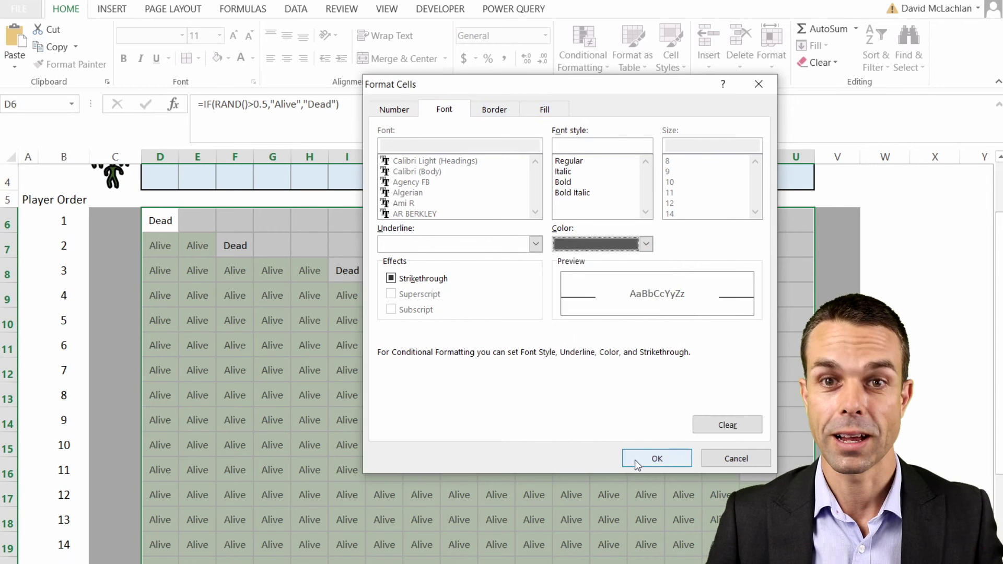
{"action": "left_click", "coordinate": [637, 460]}
{"action": "left_click", "coordinate": [639, 408]}
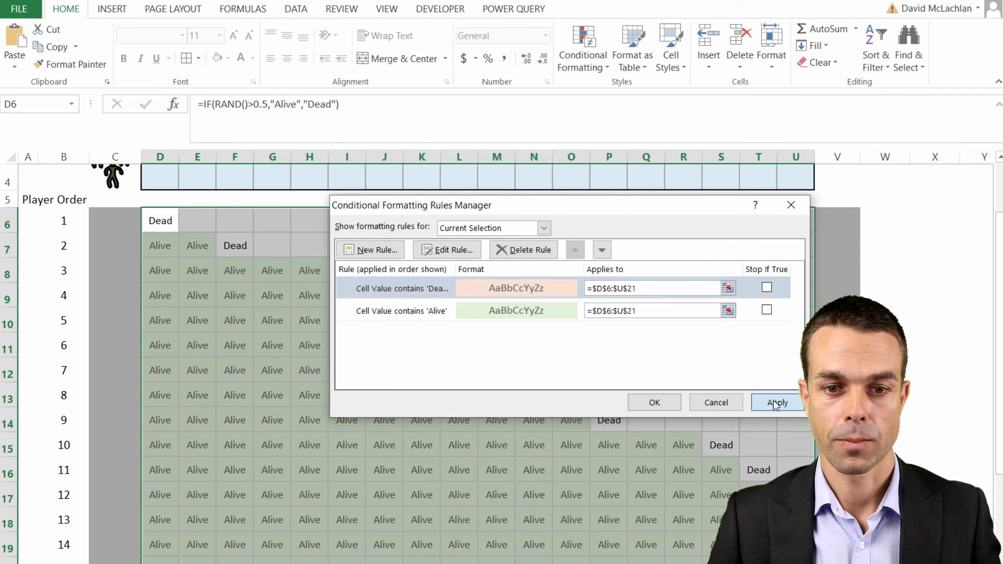
{"action": "left_click", "coordinate": [654, 402]}
{"action": "left_click", "coordinate": [609, 397]}
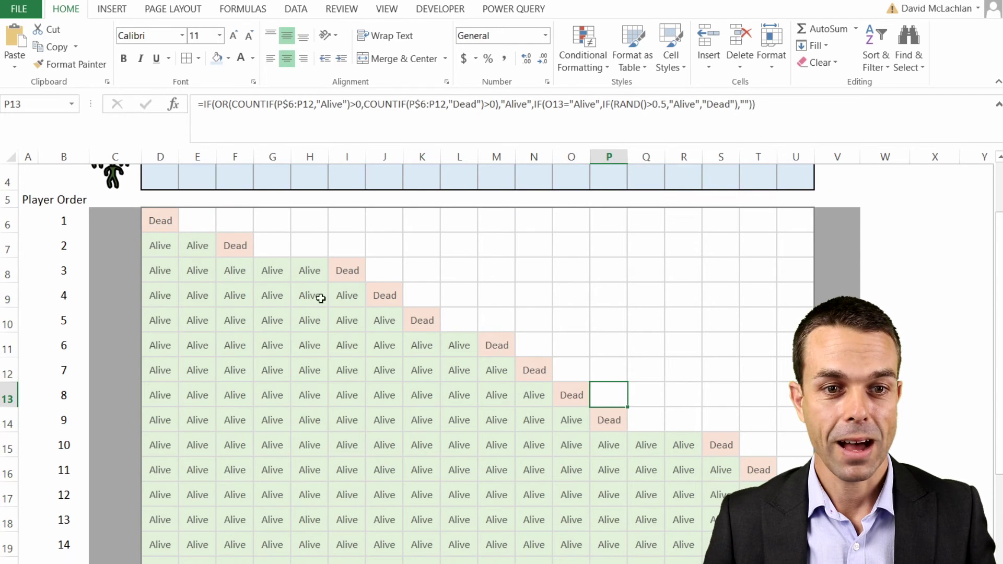
Step: Examine the coloured Alive and Dead results across the whole player grid, from player 1 to player 16
{"action": "left_click", "coordinate": [157, 211]}
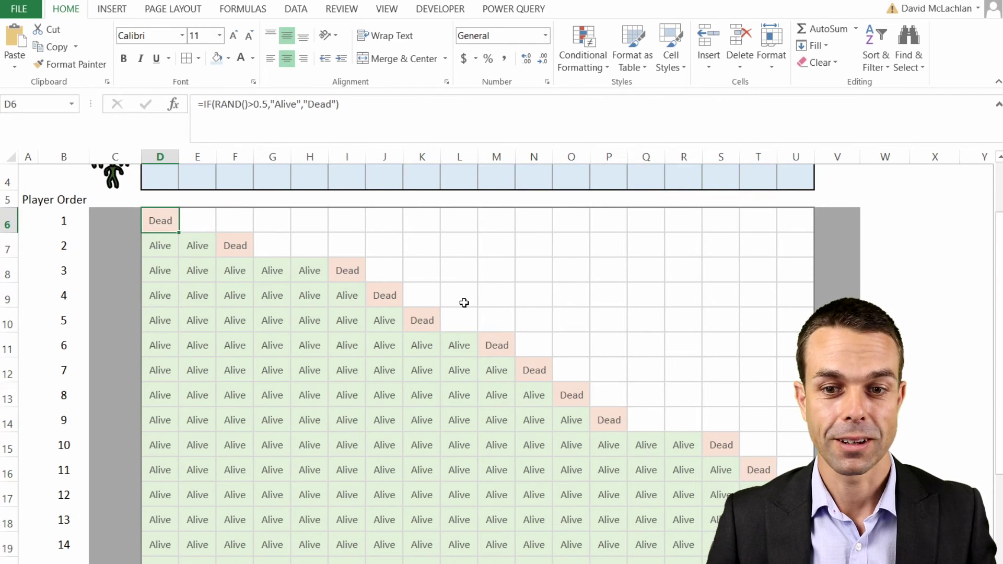
{"action": "scroll", "coordinate": [694, 445], "scroll_direction": "down", "scroll_amount": 1}
{"action": "left_click", "coordinate": [796, 476], "text": "shift"}
{"action": "left_click", "coordinate": [603, 280]}
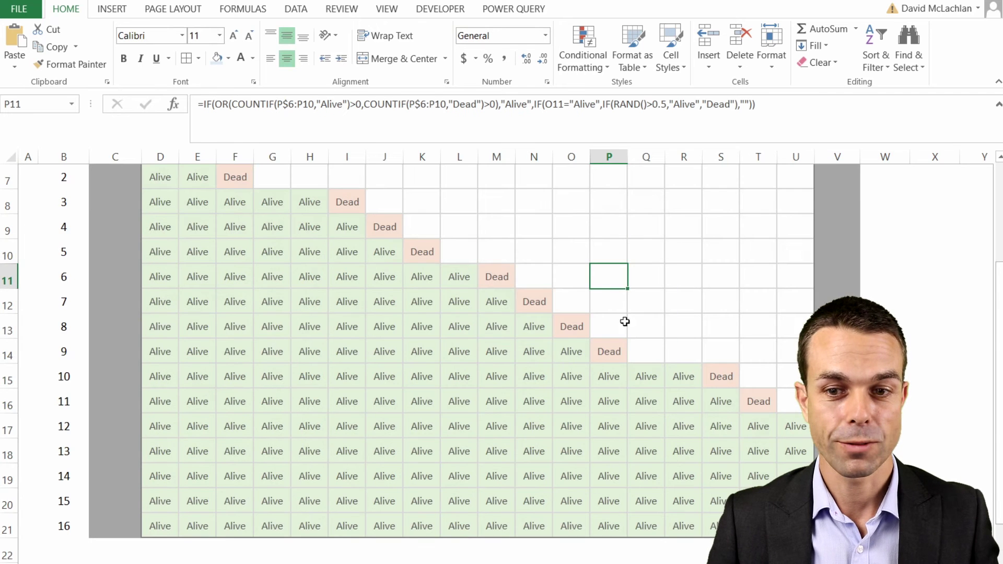
{"action": "scroll", "coordinate": [680, 401], "scroll_direction": "up", "scroll_amount": 2}
{"action": "scroll", "coordinate": [723, 443], "scroll_direction": "down", "scroll_amount": 1}
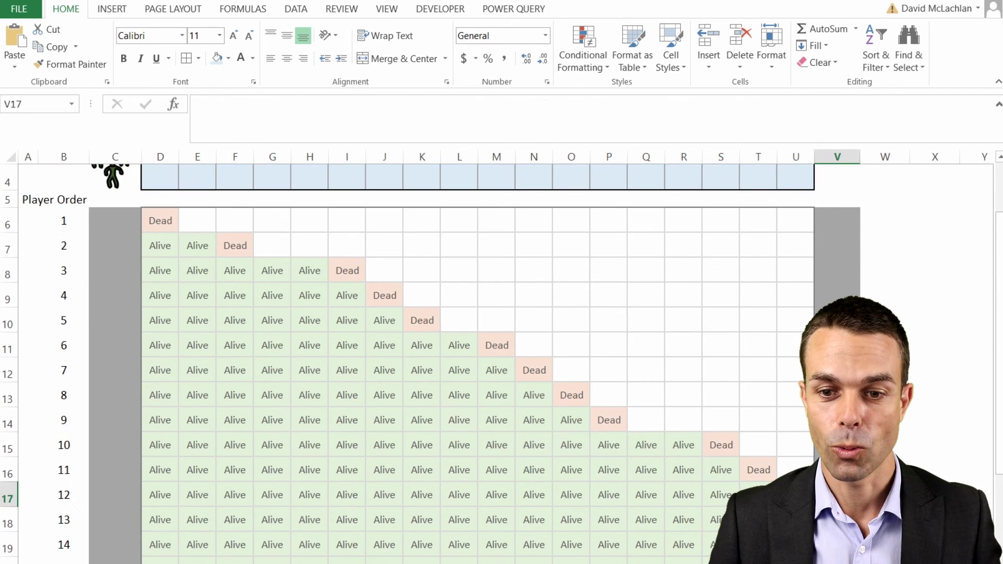
{"action": "left_click", "coordinate": [684, 445]}
{"action": "scroll", "coordinate": [683, 448], "scroll_direction": "up", "scroll_amount": 1}
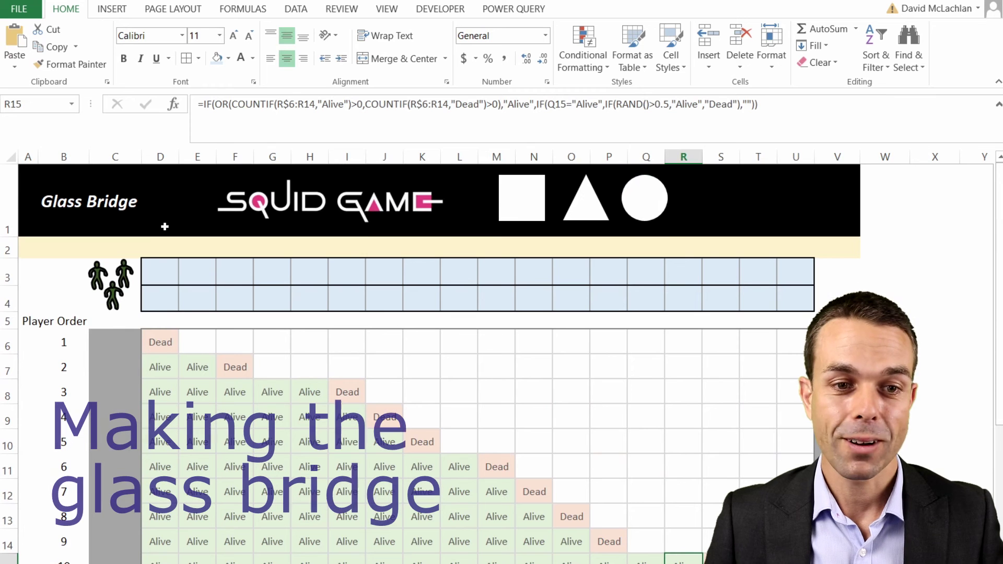
Step: Examine the empty glass bridge panels in D3:U4 and how they line up with the players' results below
{"action": "left_click", "coordinate": [167, 275]}
{"action": "left_click", "coordinate": [792, 293], "text": "shift"}
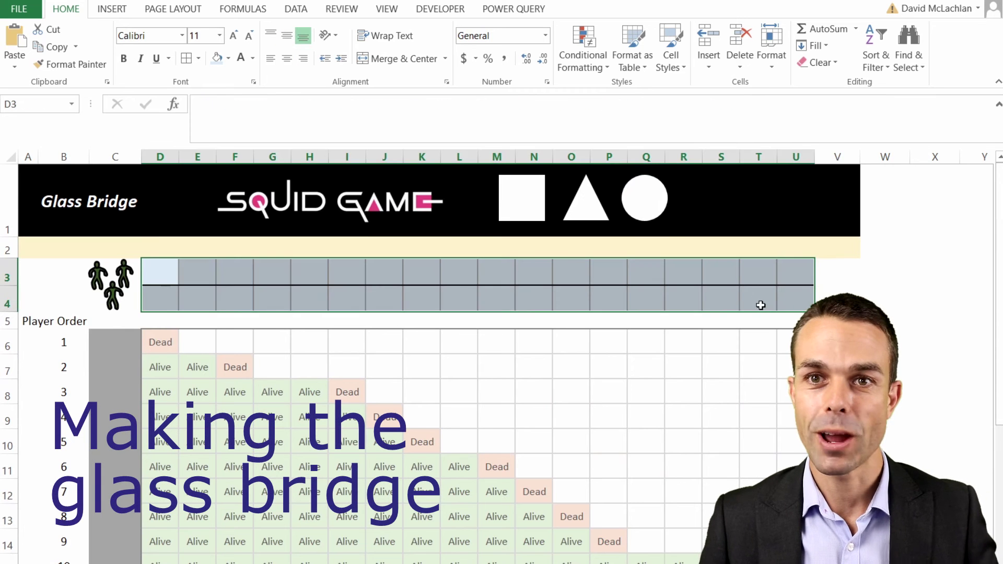
{"action": "left_click", "coordinate": [186, 340]}
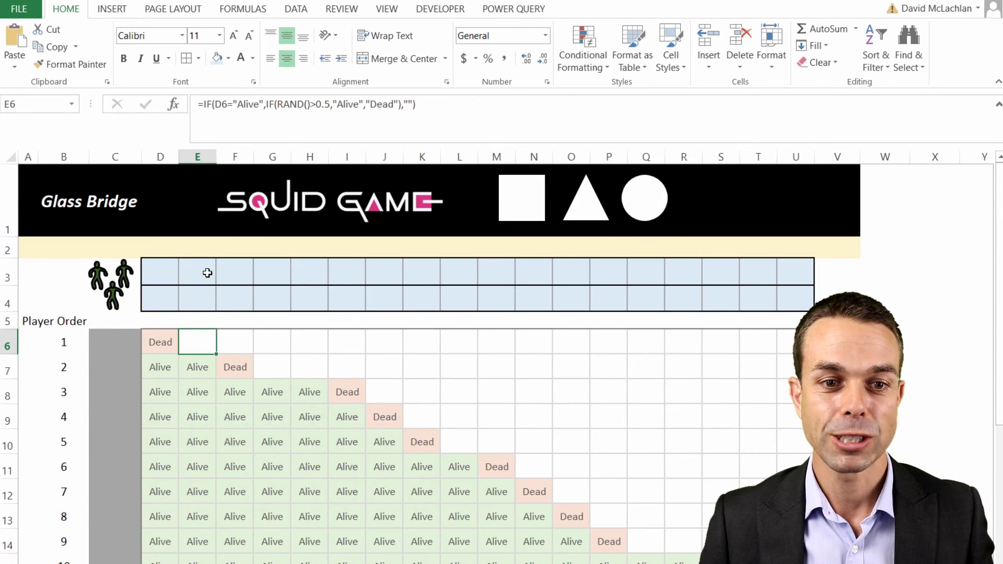
{"action": "left_click", "coordinate": [206, 272]}
{"action": "left_click", "coordinate": [242, 299]}
{"action": "left_click", "coordinate": [289, 264]}
{"action": "left_click", "coordinate": [308, 298]}
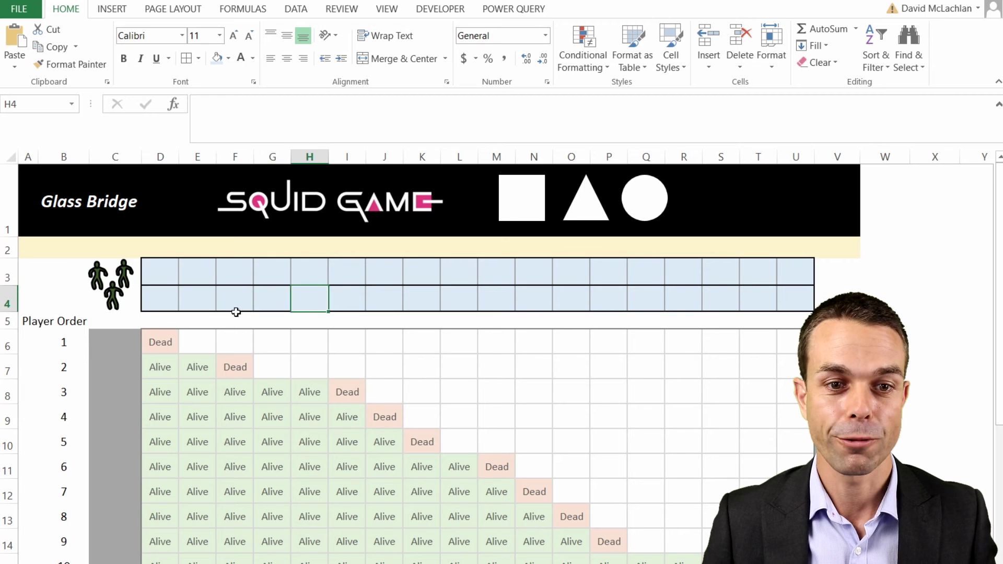
{"action": "left_click", "coordinate": [240, 274]}
{"action": "left_click", "coordinate": [235, 362]}
{"action": "left_click", "coordinate": [234, 266], "text": "ctrl"}
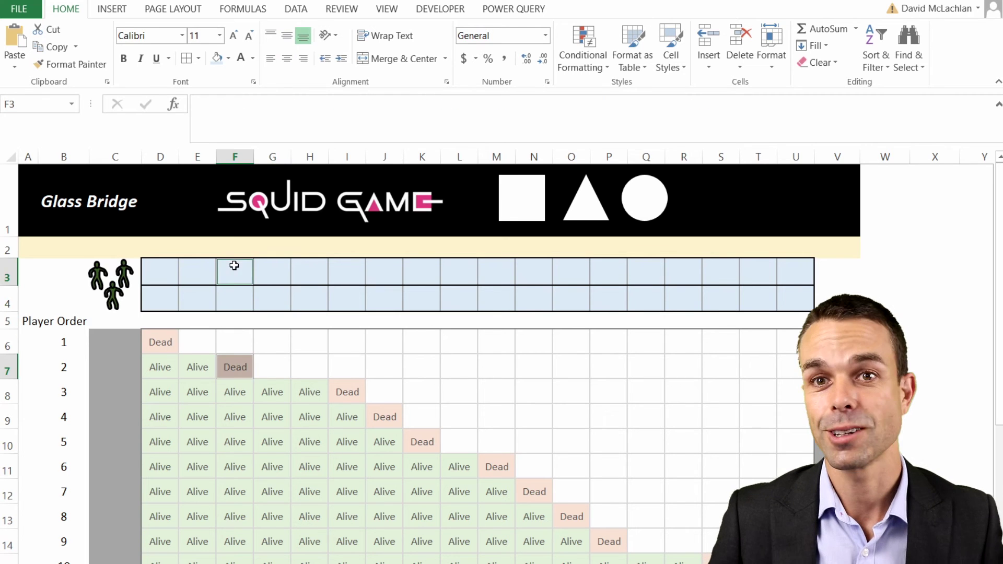
Step: Enter =RAND() in D3, the first upper panel of the glass bridge
{"action": "left_click", "coordinate": [177, 272]}
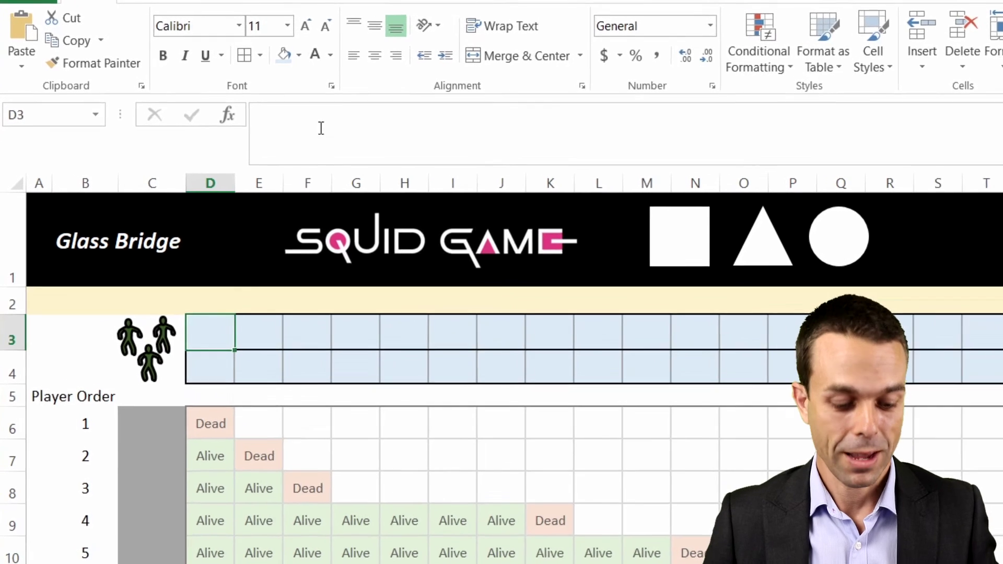
{"action": "type", "text": "=RAND()"}
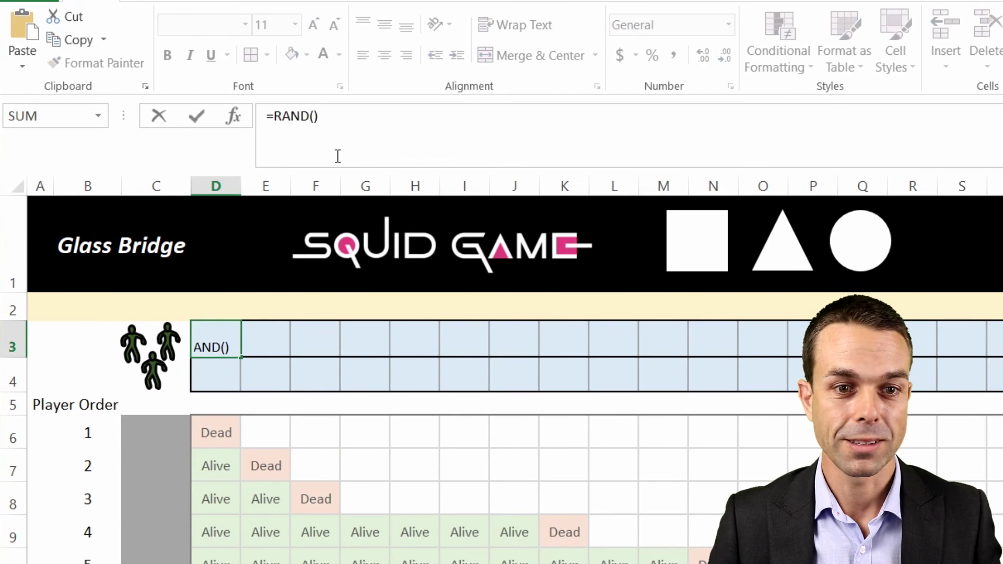
{"action": "left_click", "coordinate": [301, 115]}
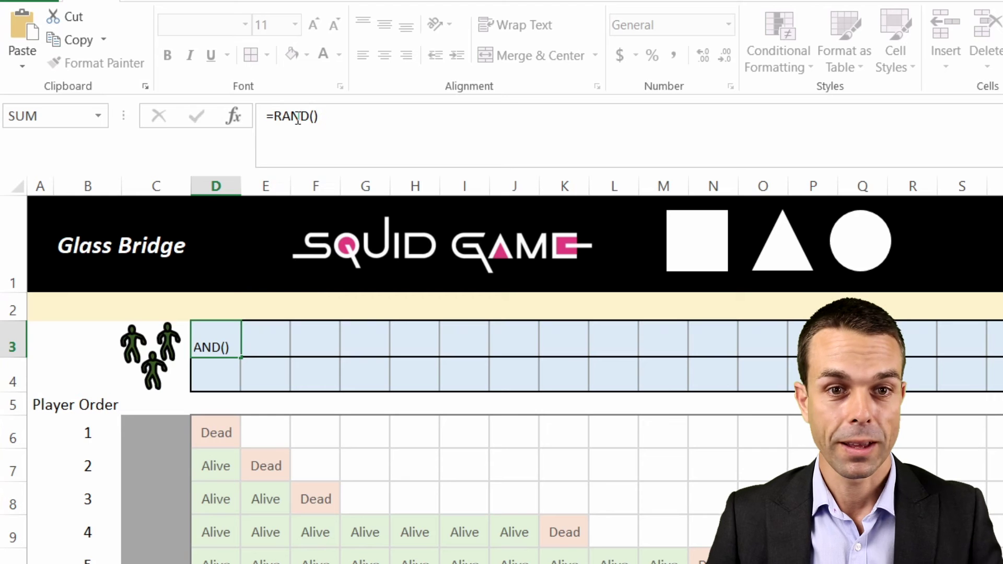
{"action": "key", "text": "Return"}
Step: Copy D3's random formula across the upper bridge row to U3 as formulas only
{"action": "left_click", "coordinate": [231, 335]}
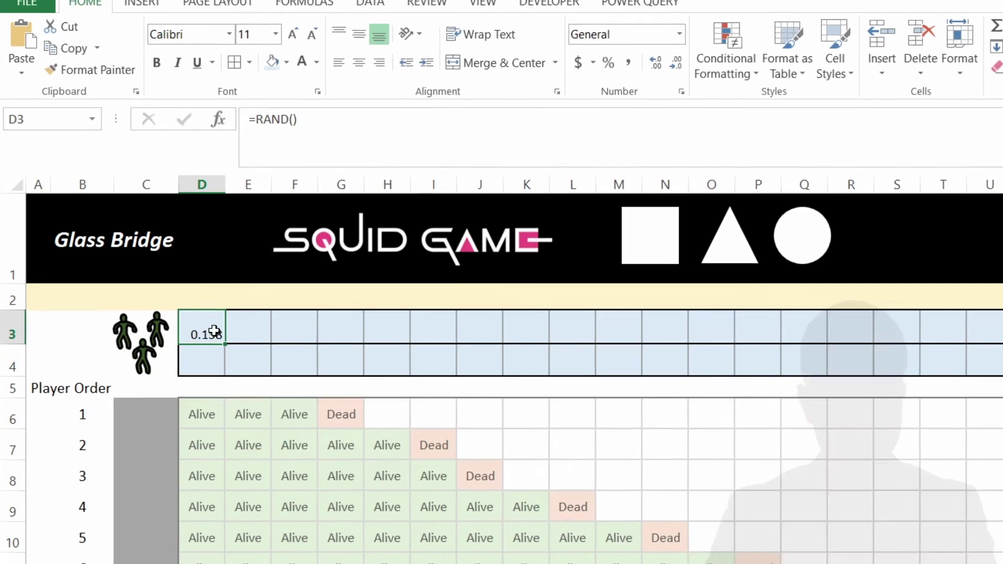
{"action": "key", "text": "ctrl+c"}
{"action": "left_click", "coordinate": [905, 316], "text": "shift"}
{"action": "right_click", "coordinate": [843, 315]}
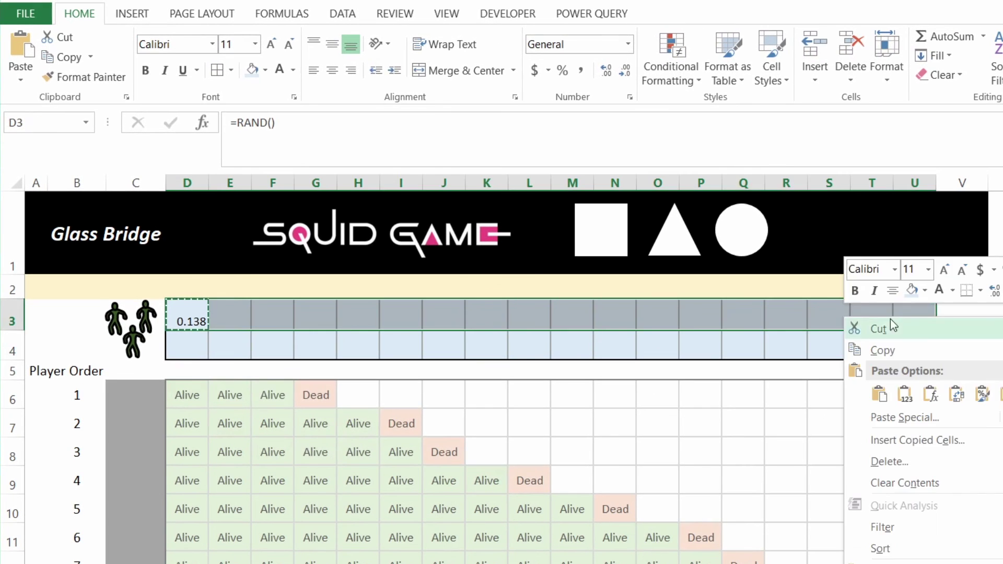
{"action": "left_click", "coordinate": [932, 397]}
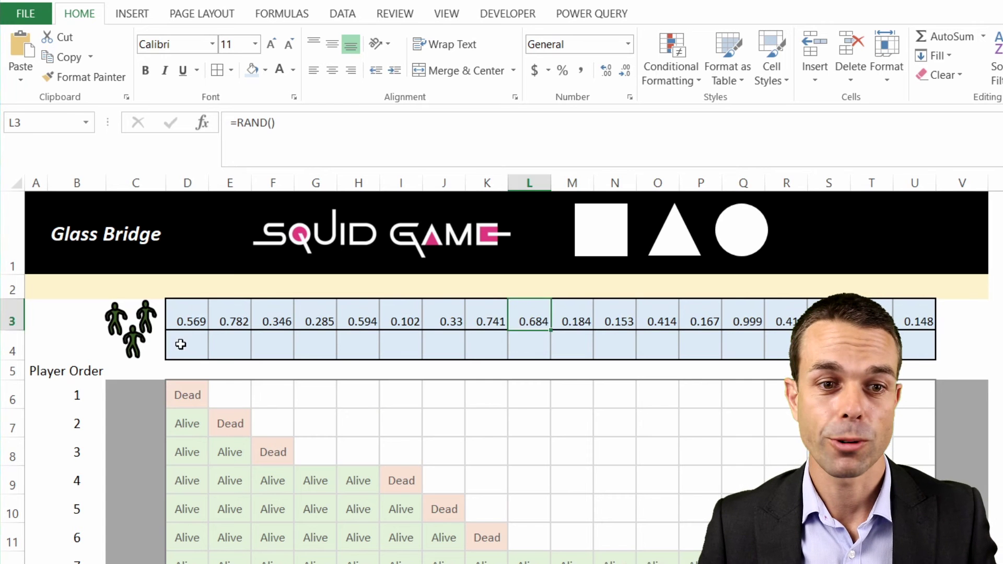
Step: Enter =1-D3 in D4 so the lower panel complements the upper panel's random value
{"action": "left_click", "coordinate": [188, 343]}
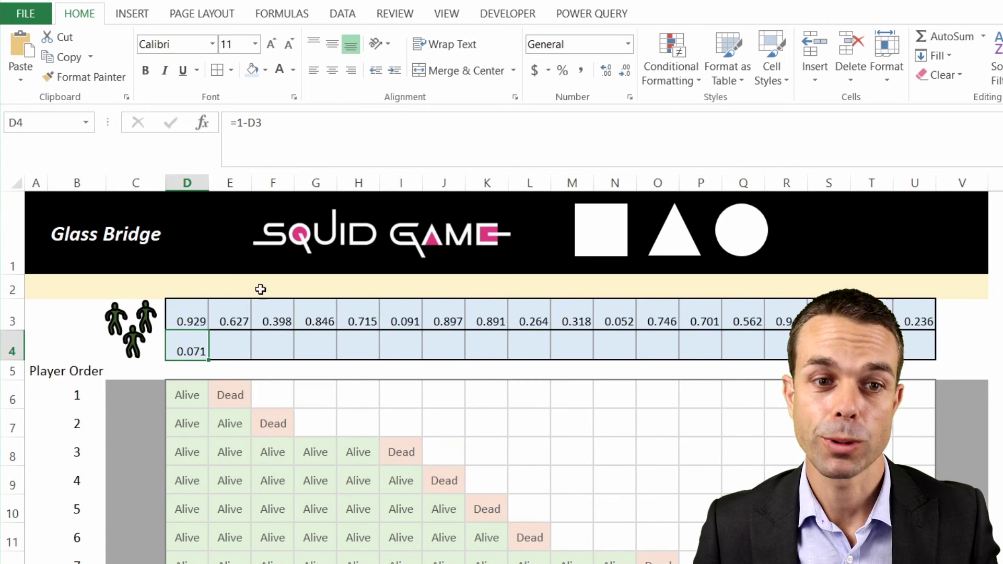
{"action": "left_click", "coordinate": [242, 121]}
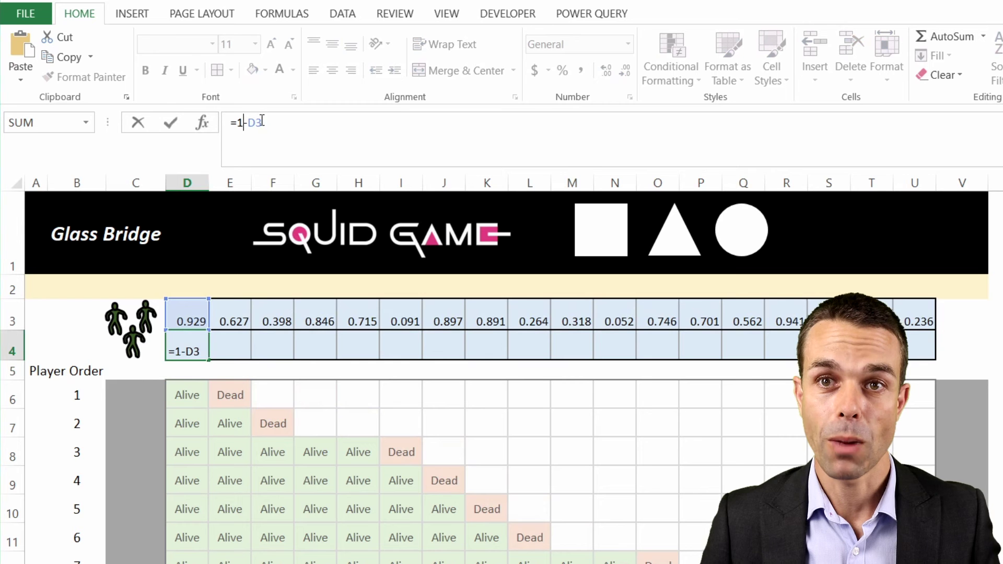
{"action": "left_click", "coordinate": [195, 348]}
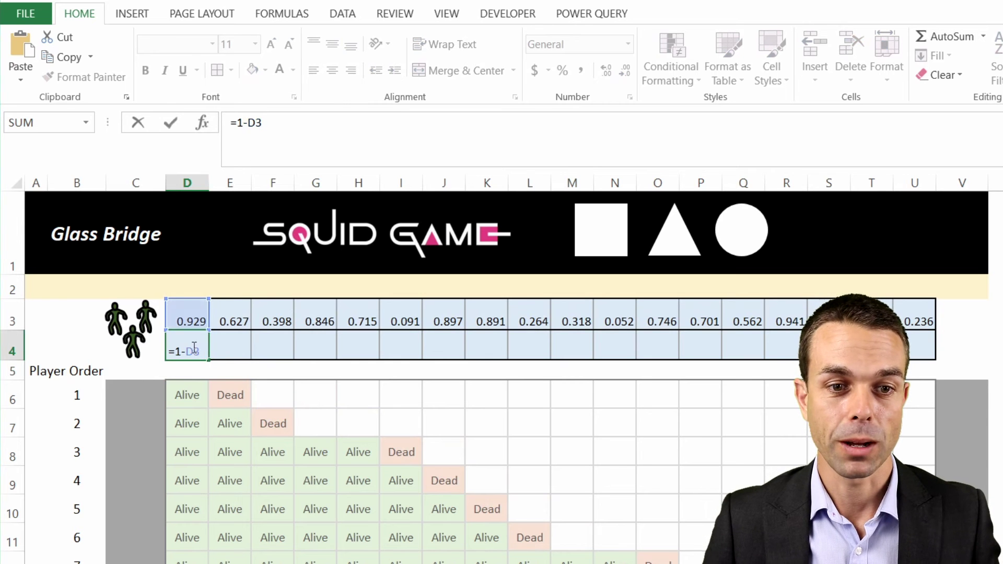
{"action": "key", "text": "Tab"}
Step: Copy D4's formula across the lower bridge row to U4
{"action": "left_click", "coordinate": [199, 348]}
{"action": "key", "text": "ctrl+c"}
{"action": "left_click", "coordinate": [927, 348], "text": "shift"}
{"action": "right_click", "coordinate": [927, 348]}
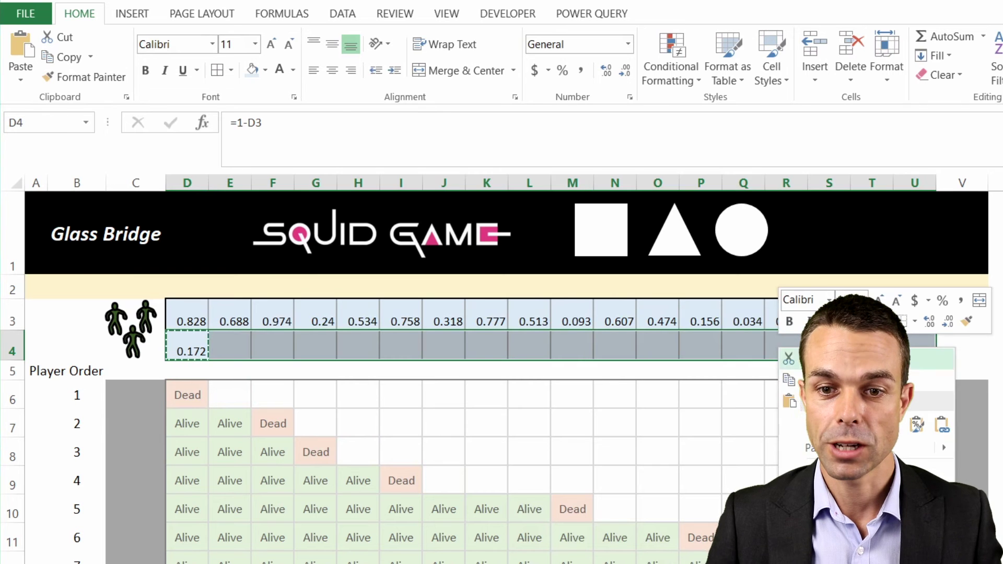
{"action": "left_click", "coordinate": [813, 424]}
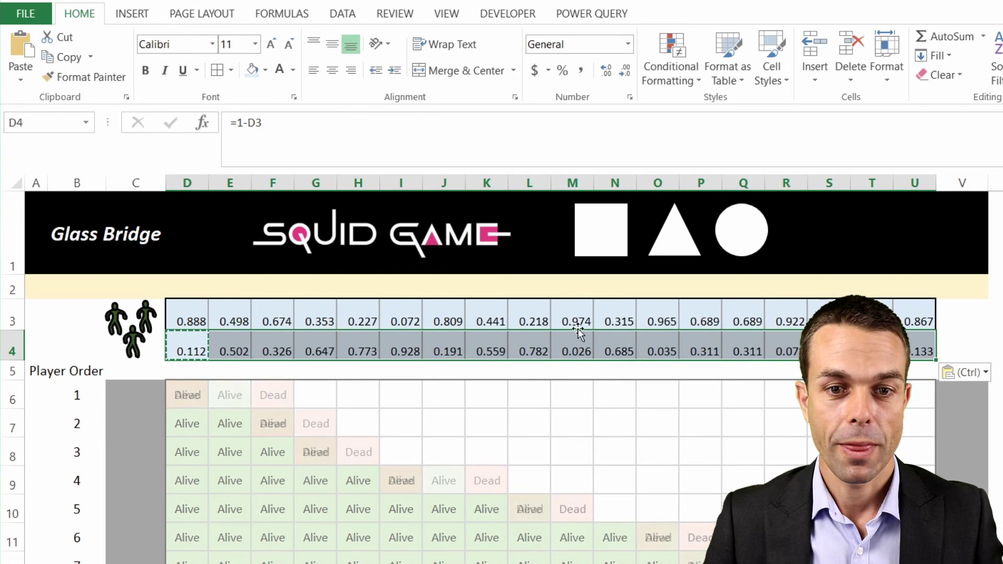
Step: Compare the paired values in the first bridge columns, and paste the copied D4 formula into D3
{"action": "left_click_drag", "start_coordinate": [188, 320], "coordinate": [235, 349]}
{"action": "left_click", "coordinate": [269, 320]}
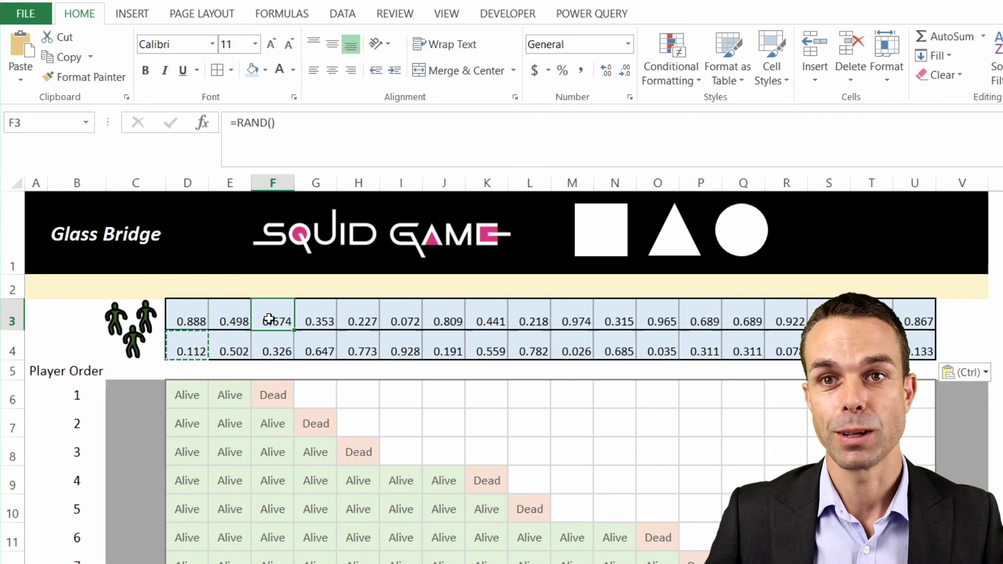
{"action": "left_click", "coordinate": [192, 321]}
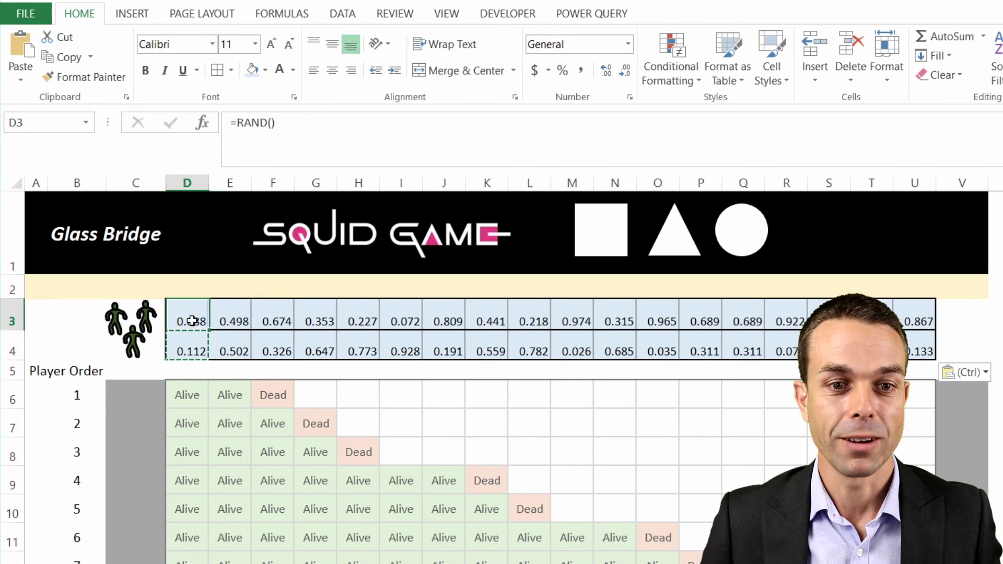
{"action": "key", "text": "Return"}
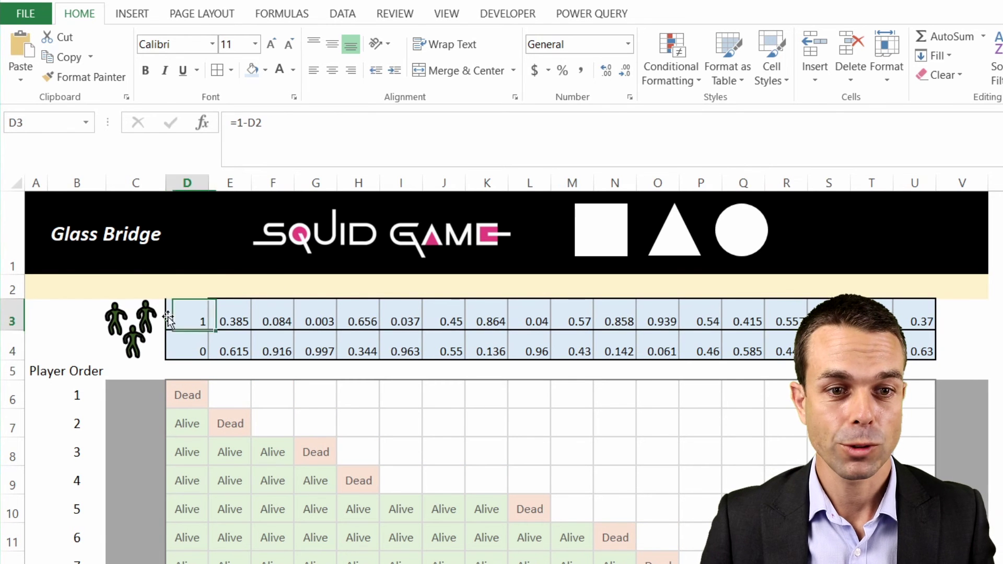
Step: Create a formula-based conditional formatting rule on bridge cells D3:U4 with =AND(COUNTIF(D$6:D$21,"Dead")>0,D3<0.5)
{"action": "key", "text": "ctrl+a"}
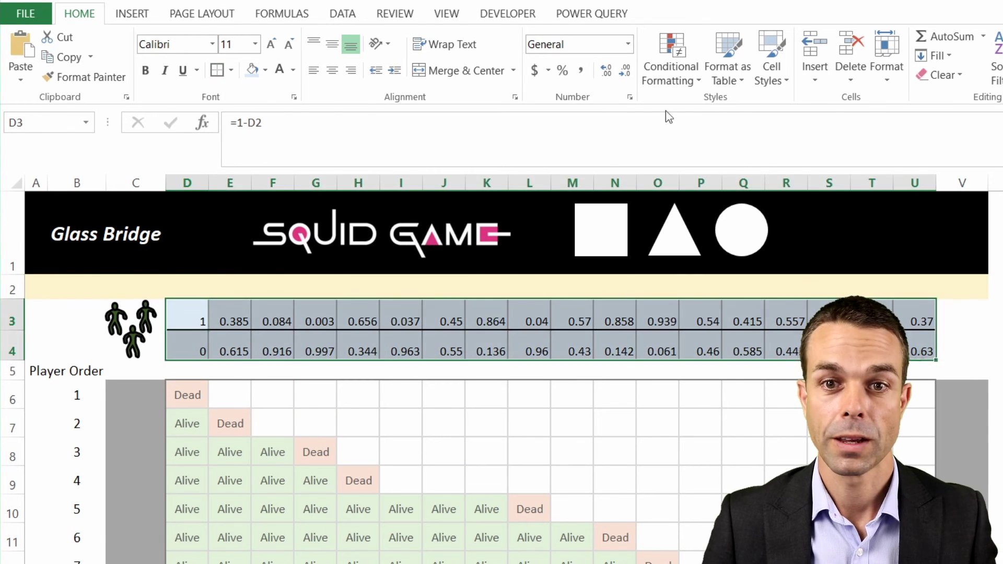
{"action": "left_click", "coordinate": [688, 76]}
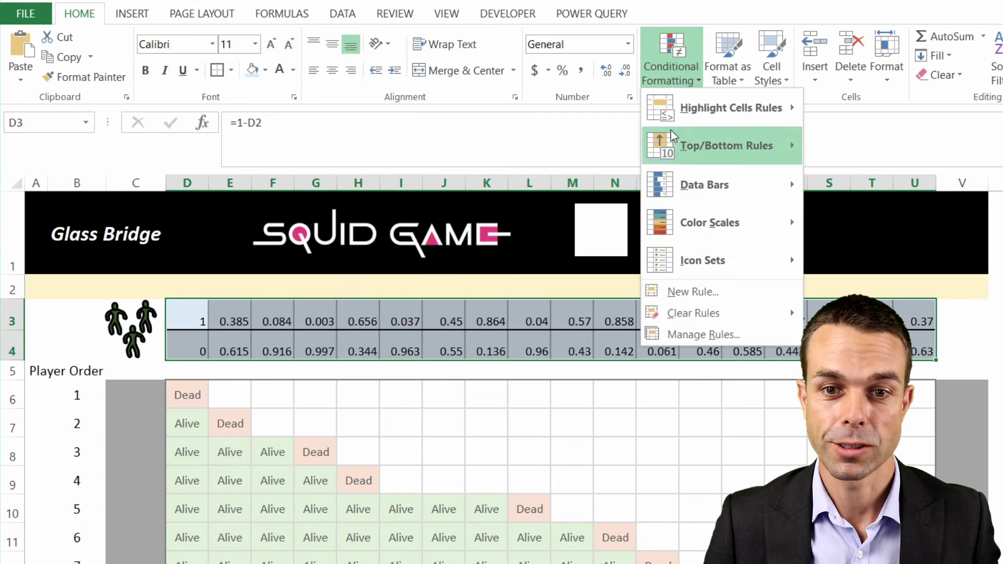
{"action": "left_click", "coordinate": [694, 294]}
{"action": "left_click", "coordinate": [524, 311]}
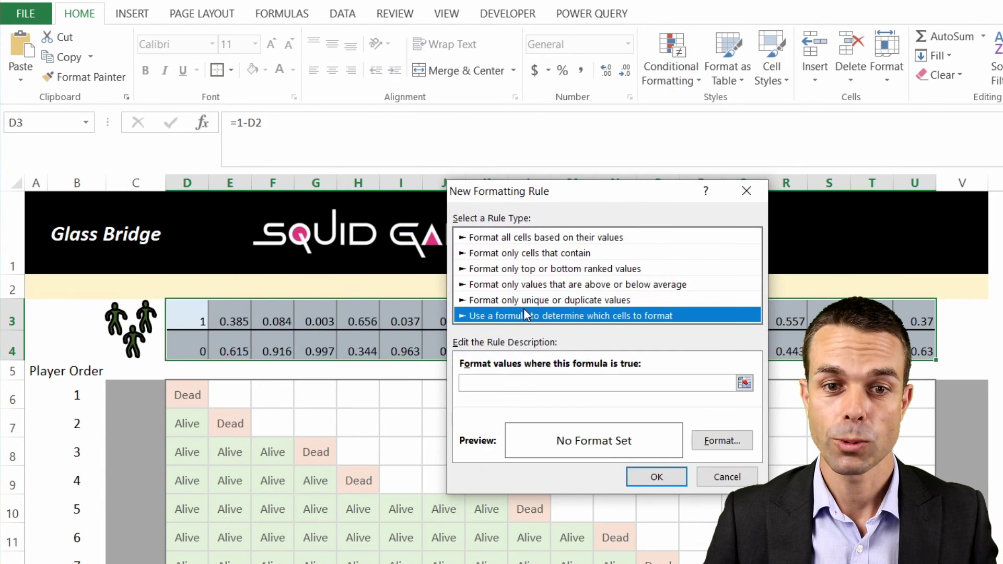
{"action": "left_click_drag", "start_coordinate": [580, 193], "coordinate": [379, 191]}
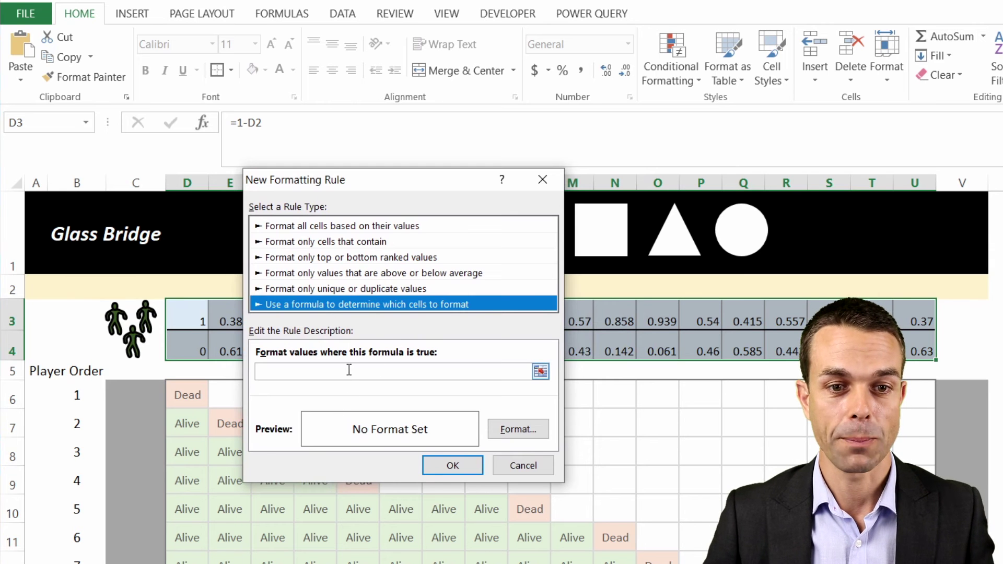
{"action": "left_click", "coordinate": [281, 373]}
{"action": "key", "text": "ctrl+v"}
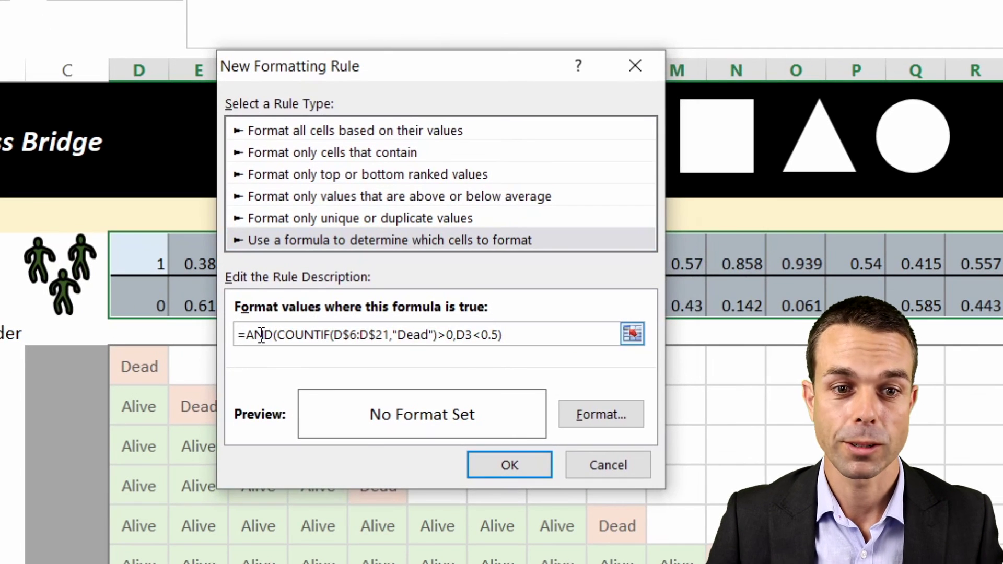
Step: Review the rule's AND and COUNTIF conditions, give the rule a black fill and apply it to the bridge cells
{"action": "double_click", "coordinate": [257, 335]}
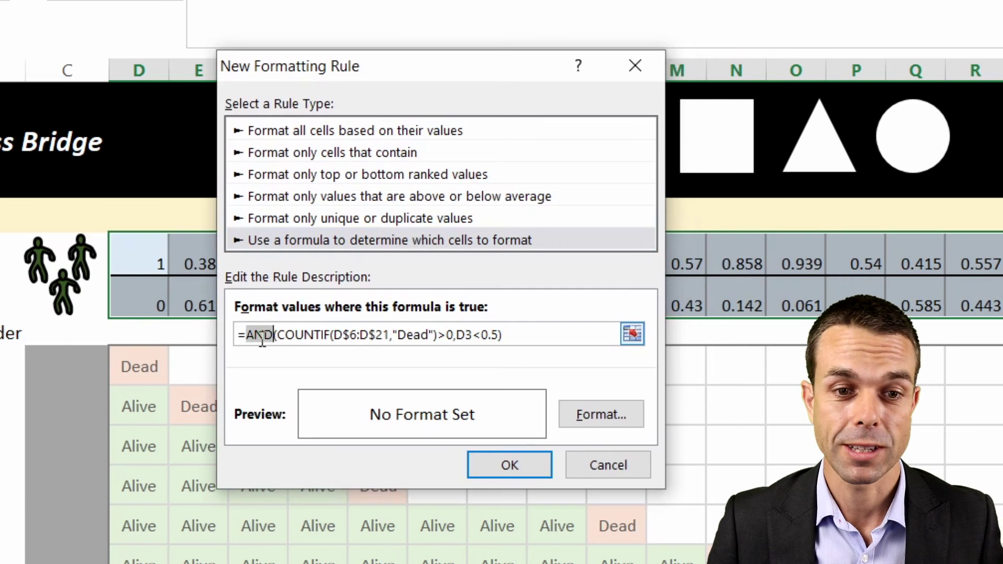
{"action": "left_click", "coordinate": [320, 335]}
{"action": "left_click_drag", "start_coordinate": [285, 335], "coordinate": [465, 335]}
{"action": "left_click", "coordinate": [371, 335]}
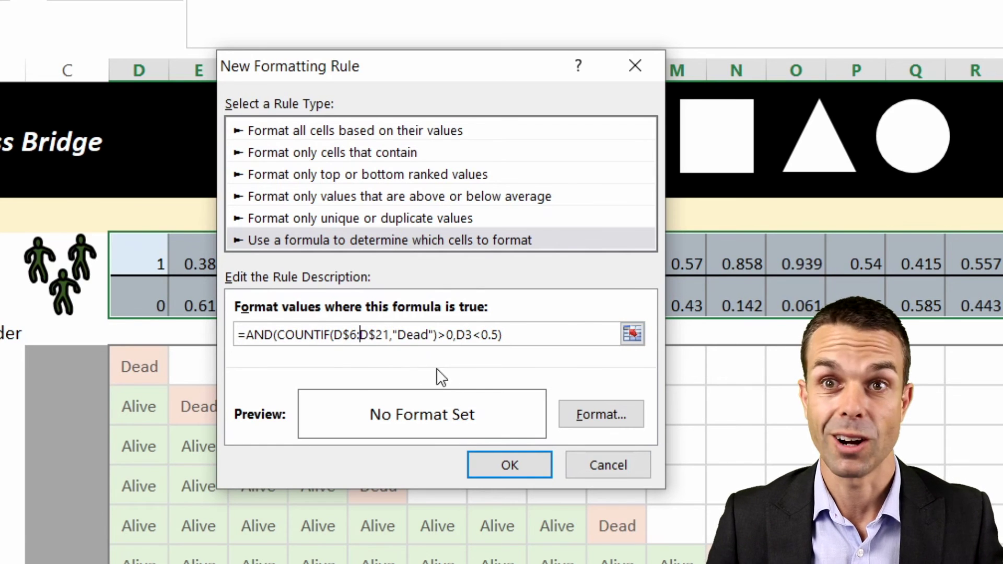
{"action": "left_click", "coordinate": [439, 335]}
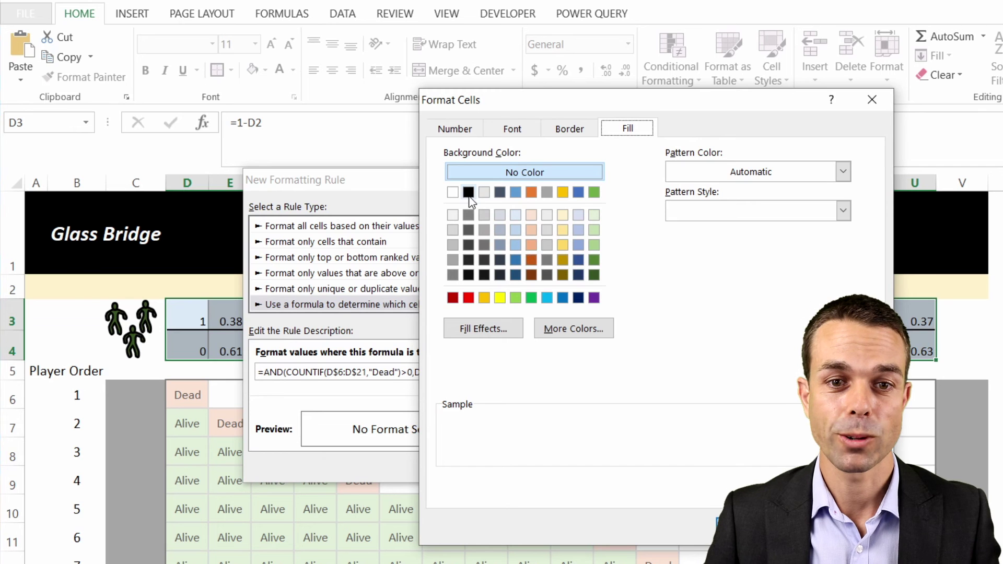
{"action": "left_click", "coordinate": [470, 197]}
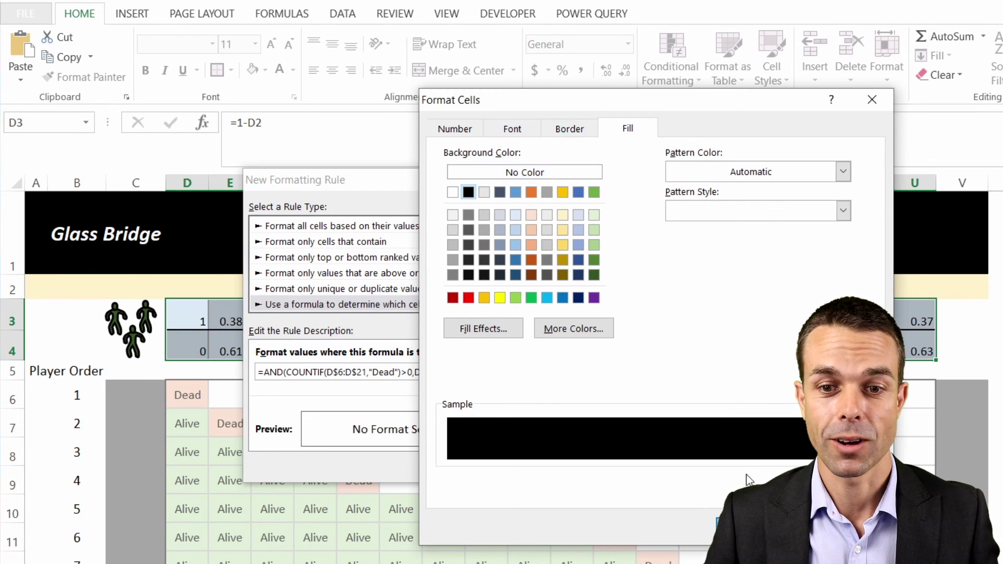
{"action": "left_click", "coordinate": [788, 528]}
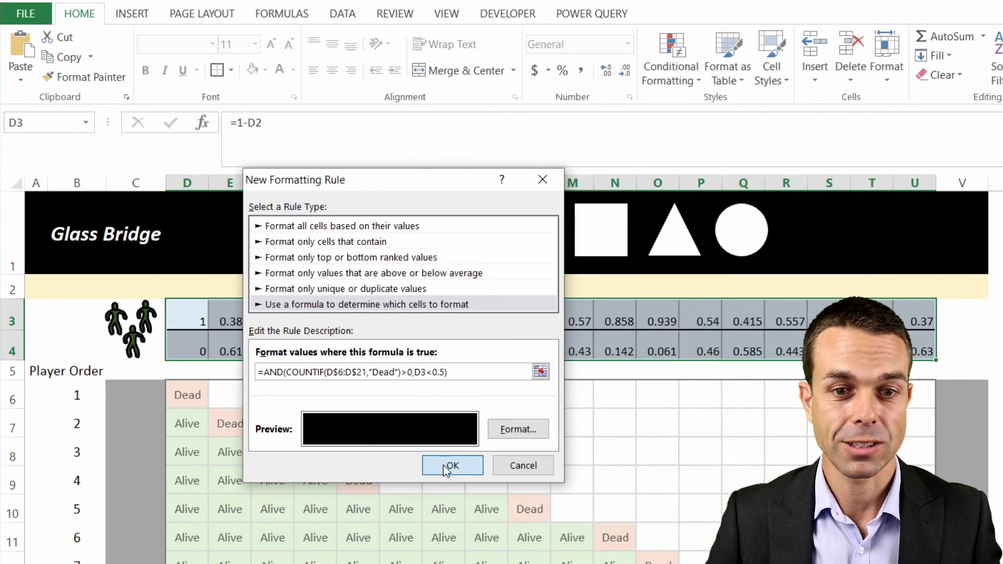
{"action": "left_click", "coordinate": [452, 467]}
Step: Compare the black bridge panels in columns G, L, N, O, P and R with the Dead results in the grid below
{"action": "left_click", "coordinate": [320, 343]}
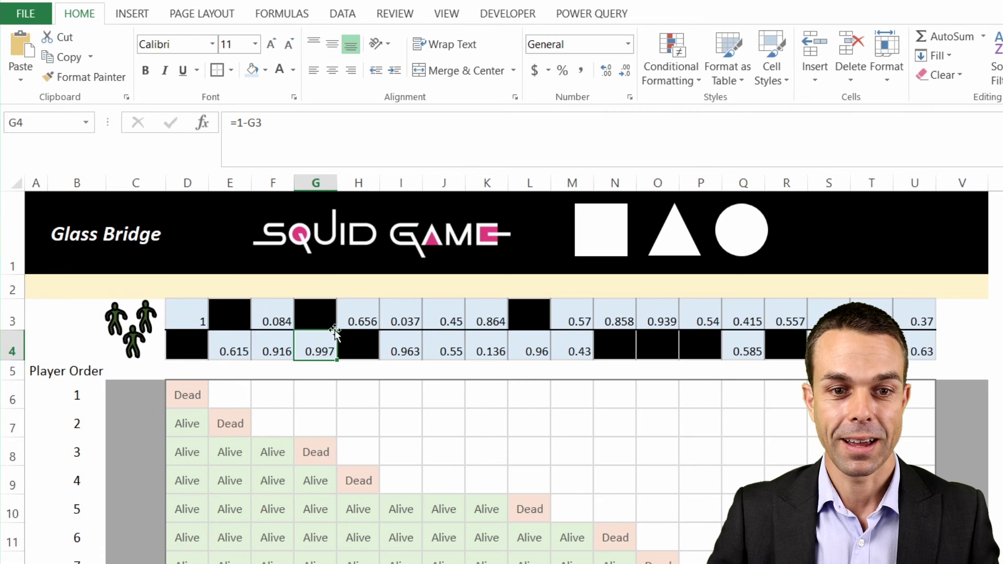
{"action": "left_click", "coordinate": [528, 505]}
{"action": "left_click", "coordinate": [531, 315]}
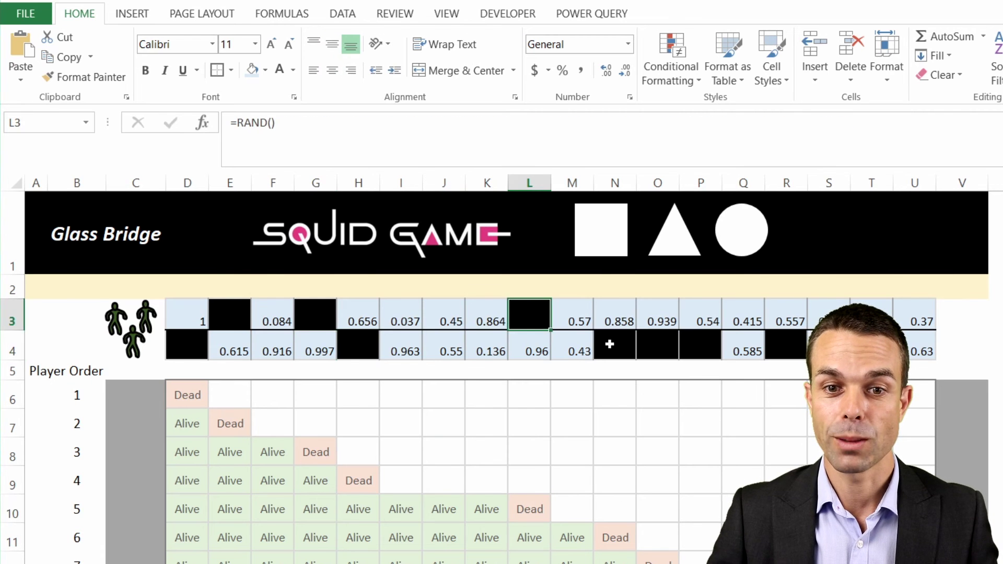
{"action": "left_click", "coordinate": [610, 344]}
{"action": "left_click", "coordinate": [661, 346]}
{"action": "left_click", "coordinate": [694, 346]}
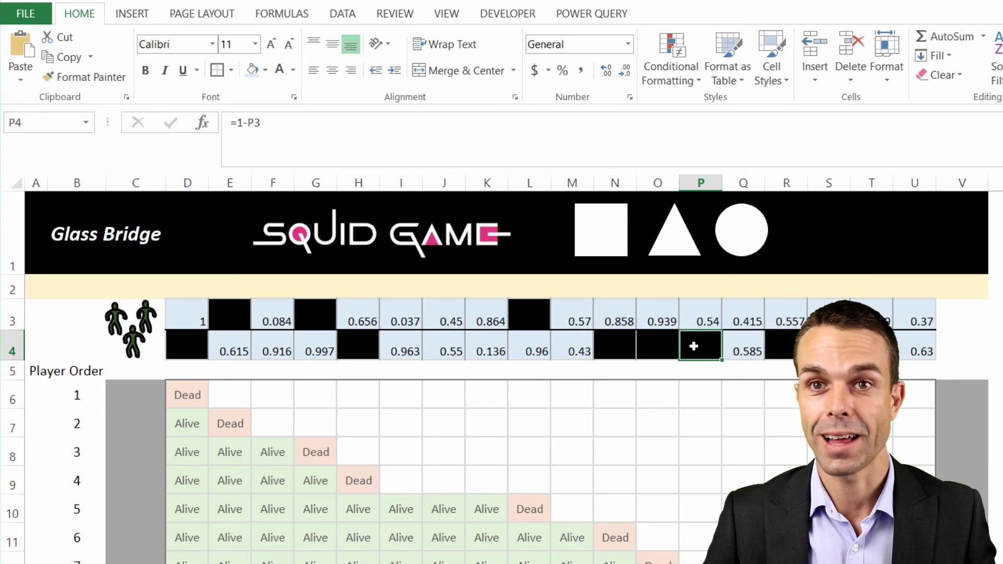
{"action": "left_click", "coordinate": [787, 348]}
Step: Add a second conditional formatting rule to bridge cells D3:U4 for cell values greater than 0.50
{"action": "left_click", "coordinate": [915, 351]}
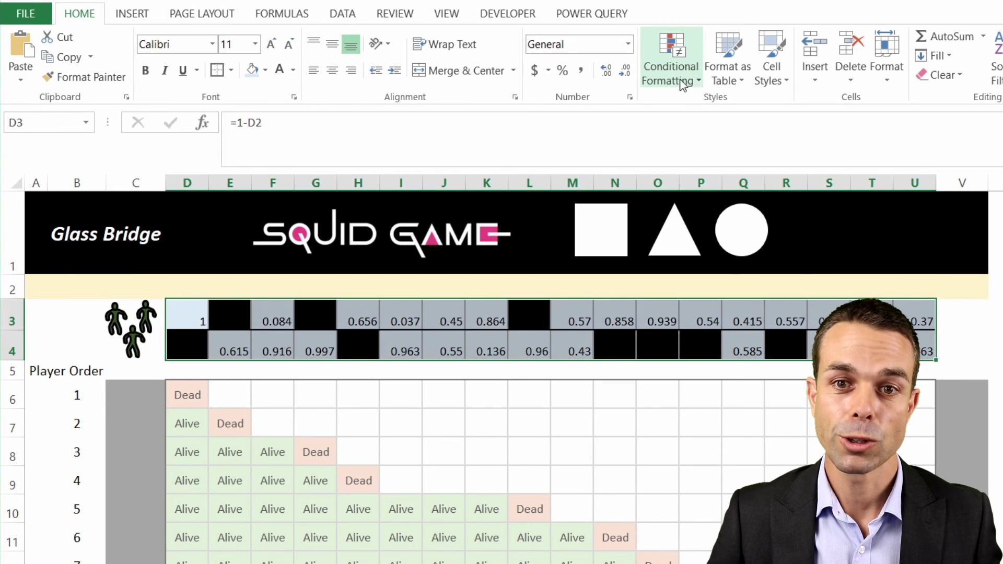
{"action": "left_click", "coordinate": [685, 76]}
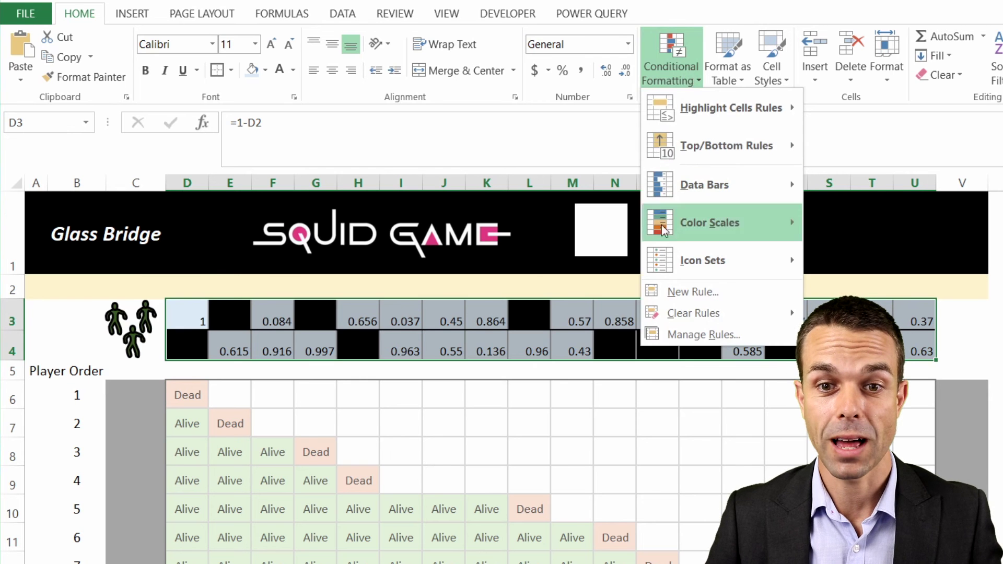
{"action": "left_click", "coordinate": [690, 334]}
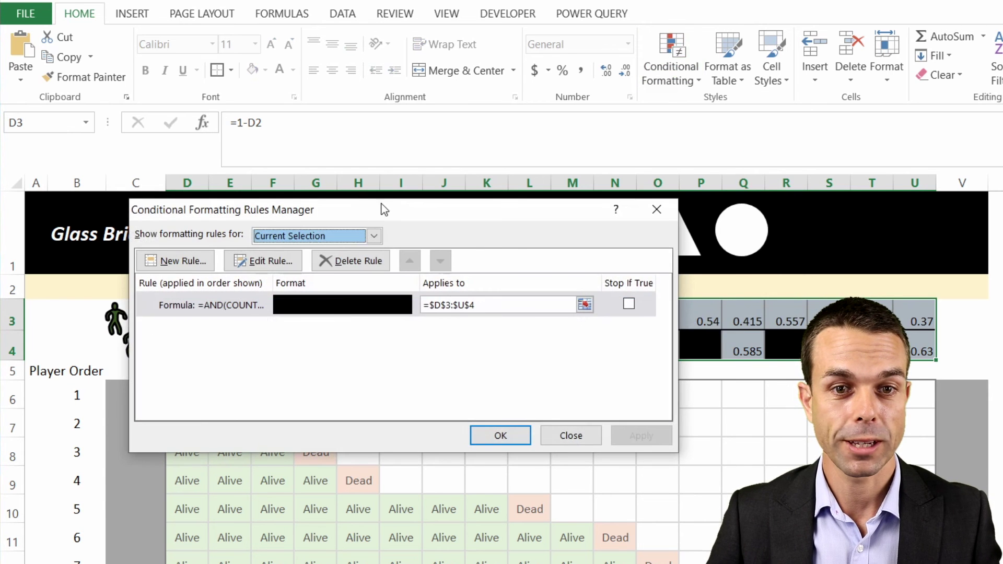
{"action": "left_click_drag", "start_coordinate": [381, 205], "coordinate": [553, 239]}
{"action": "left_click", "coordinate": [369, 295]}
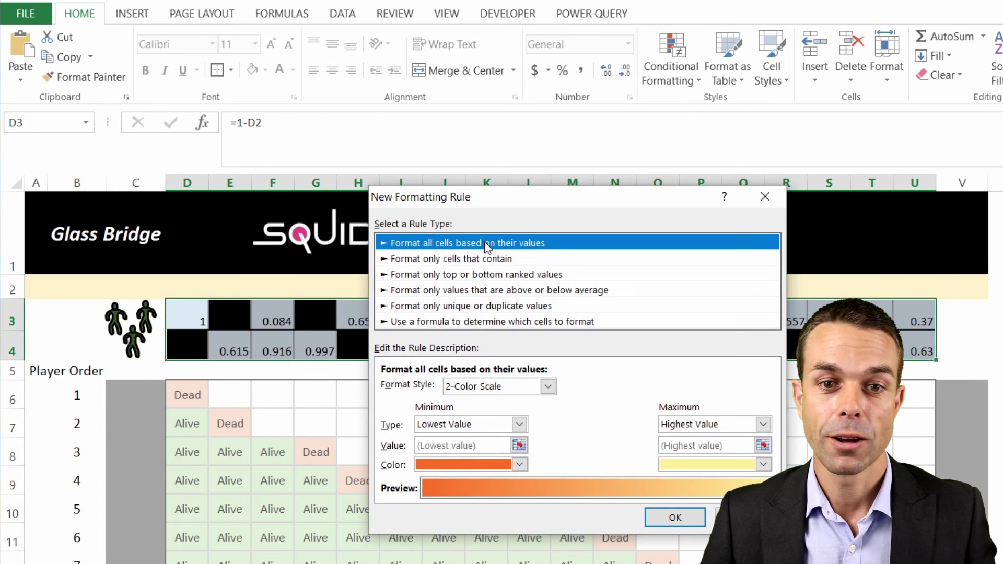
{"action": "left_click", "coordinate": [458, 260]}
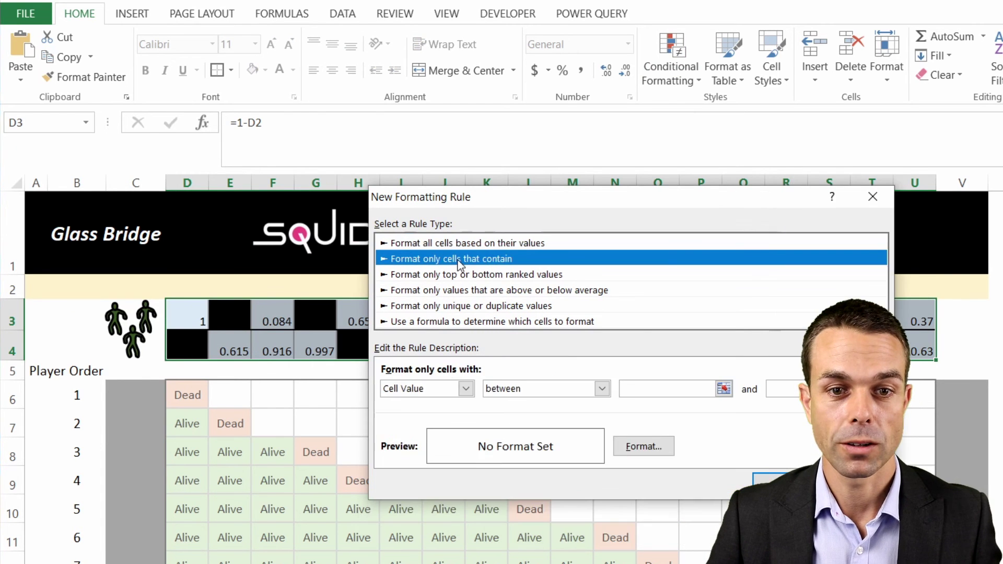
{"action": "key", "text": "Tab"}
{"action": "key", "text": "alt+Down"}
{"action": "key", "text": "Escape"}
{"action": "left_click", "coordinate": [526, 392]}
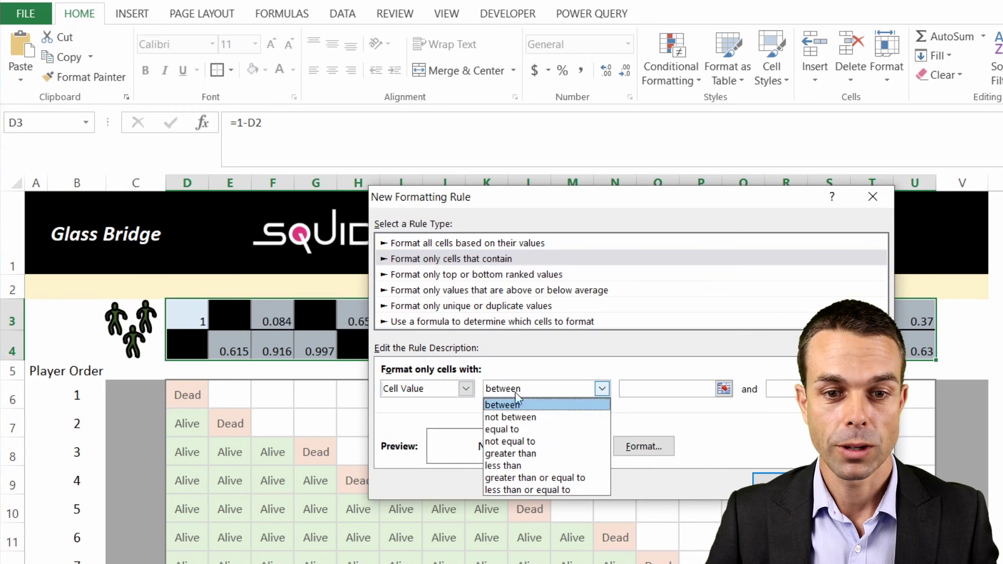
{"action": "left_click", "coordinate": [522, 450]}
{"action": "left_click", "coordinate": [627, 386]}
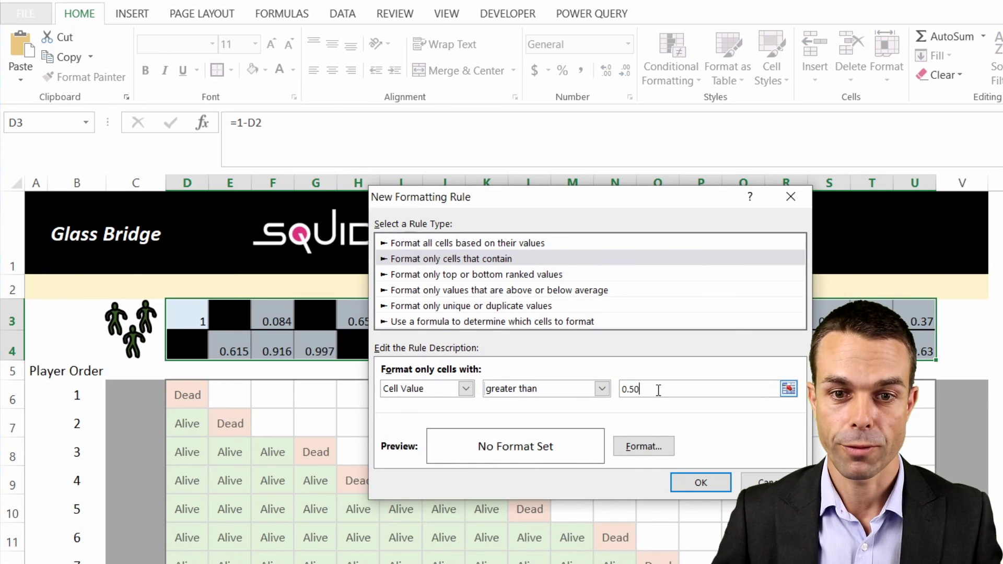
Step: Give the greater-than-0.50 rule a medium blue fill and matching blue font, and apply the rules to the bridge
{"action": "left_click", "coordinate": [632, 448]}
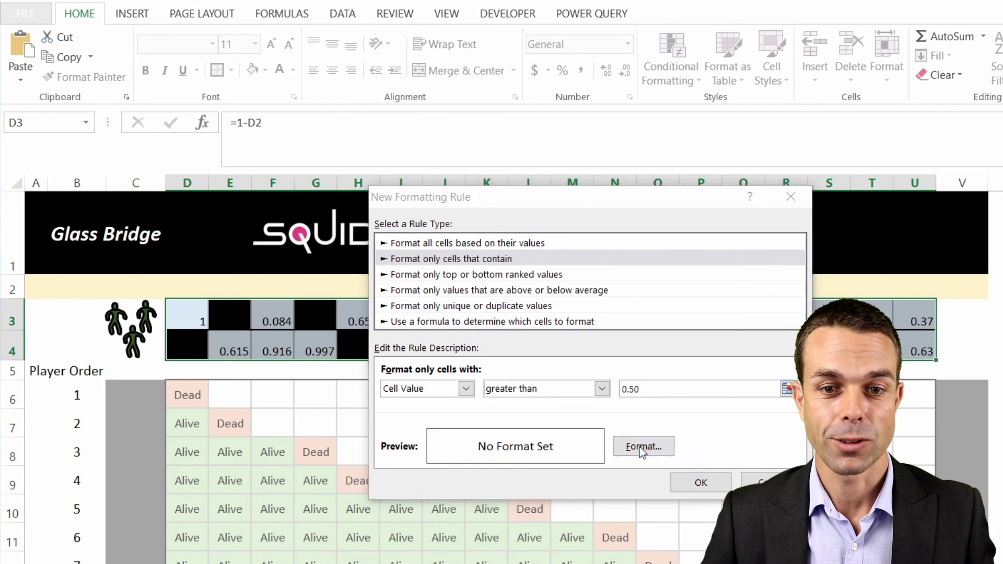
{"action": "left_click", "coordinate": [436, 265]}
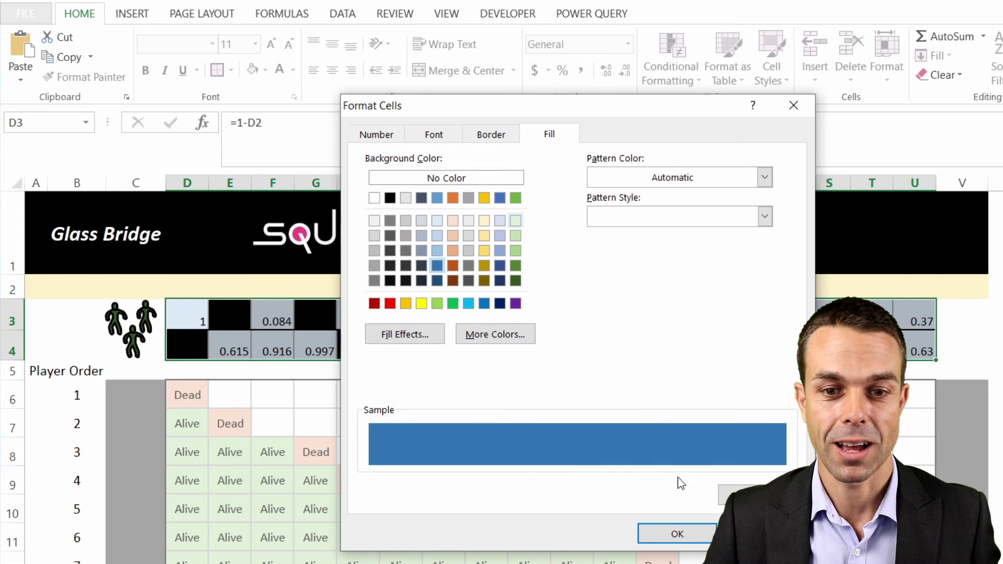
{"action": "left_click", "coordinate": [451, 135]}
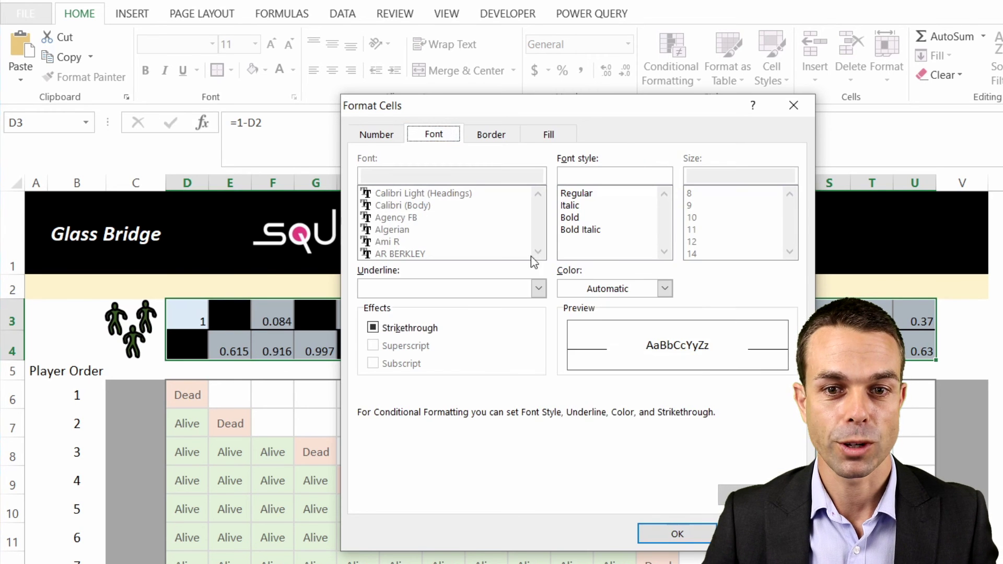
{"action": "left_click", "coordinate": [641, 290]}
{"action": "left_click", "coordinate": [622, 397]}
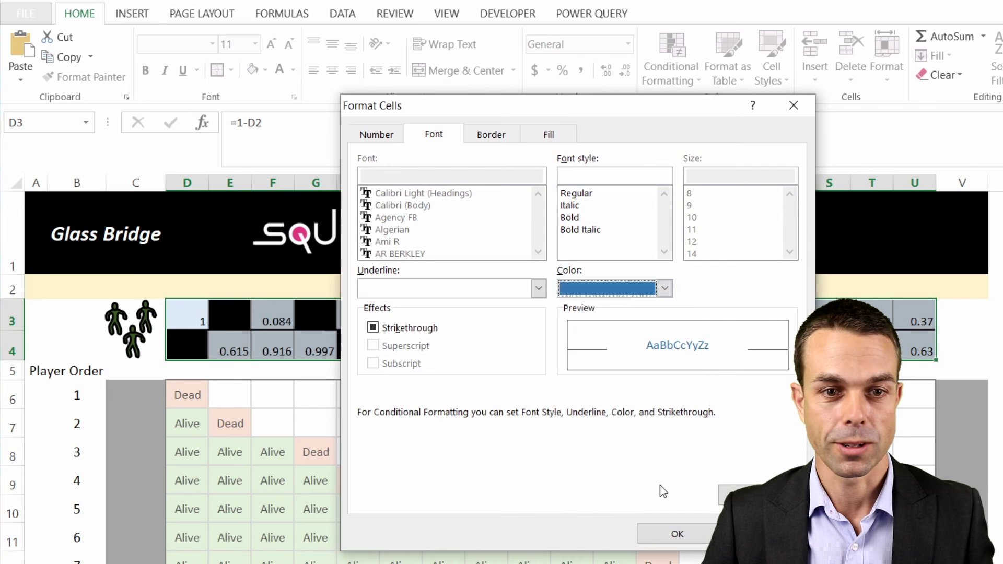
{"action": "left_click", "coordinate": [679, 534]}
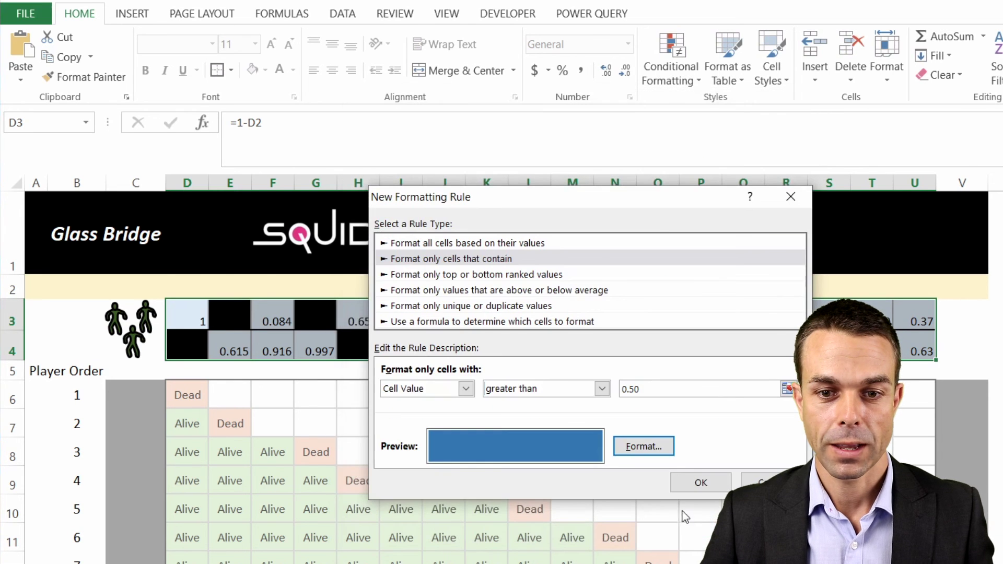
{"action": "left_click", "coordinate": [698, 481]}
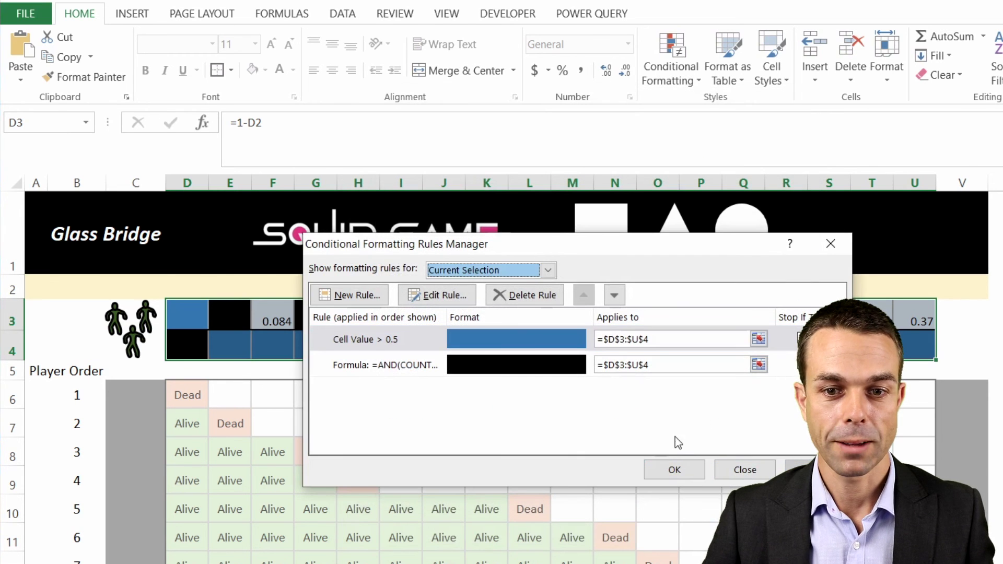
{"action": "left_click", "coordinate": [674, 470]}
{"action": "left_click", "coordinate": [450, 452]}
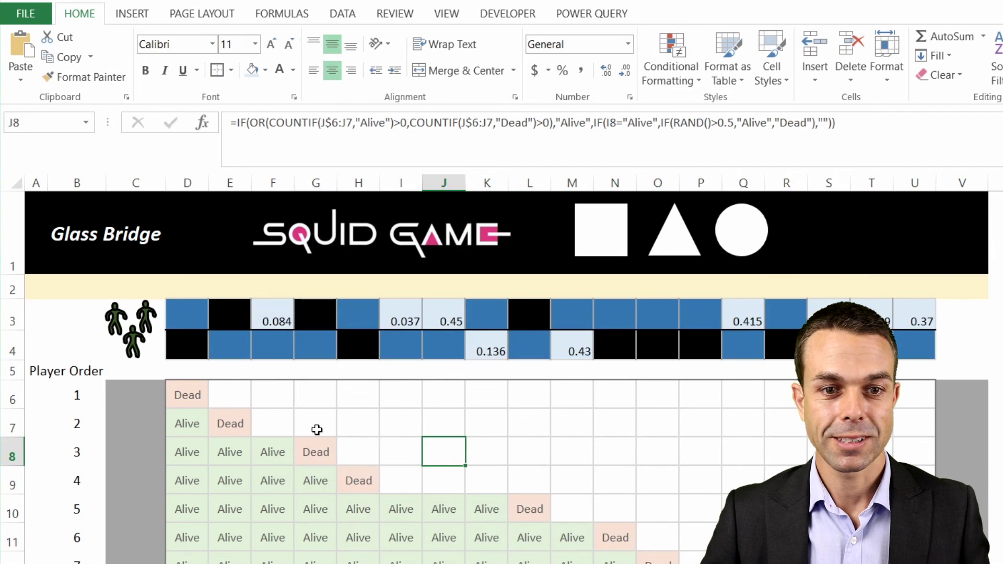
Step: Trace the safe path across the bridge by multi-selecting the blue panel in each column from D to O
{"action": "left_click", "coordinate": [187, 315]}
{"action": "left_click", "coordinate": [232, 346], "text": "ctrl"}
{"action": "left_click", "coordinate": [272, 346], "text": "ctrl"}
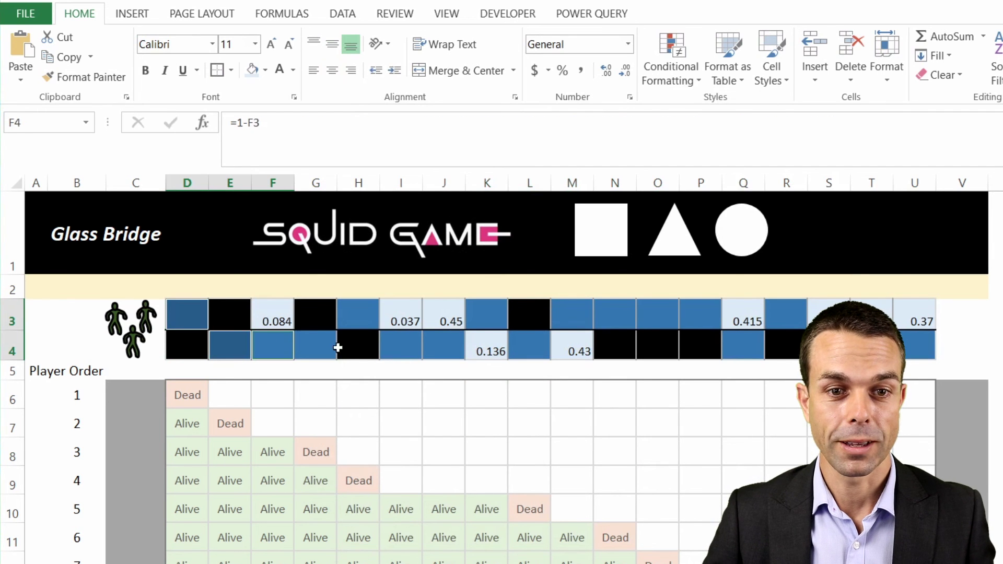
{"action": "left_click", "coordinate": [321, 346], "text": "ctrl"}
{"action": "left_click", "coordinate": [355, 319], "text": "ctrl"}
{"action": "left_click", "coordinate": [403, 342], "text": "ctrl"}
{"action": "left_click", "coordinate": [444, 345], "text": "ctrl"}
{"action": "left_click", "coordinate": [501, 326], "text": "ctrl"}
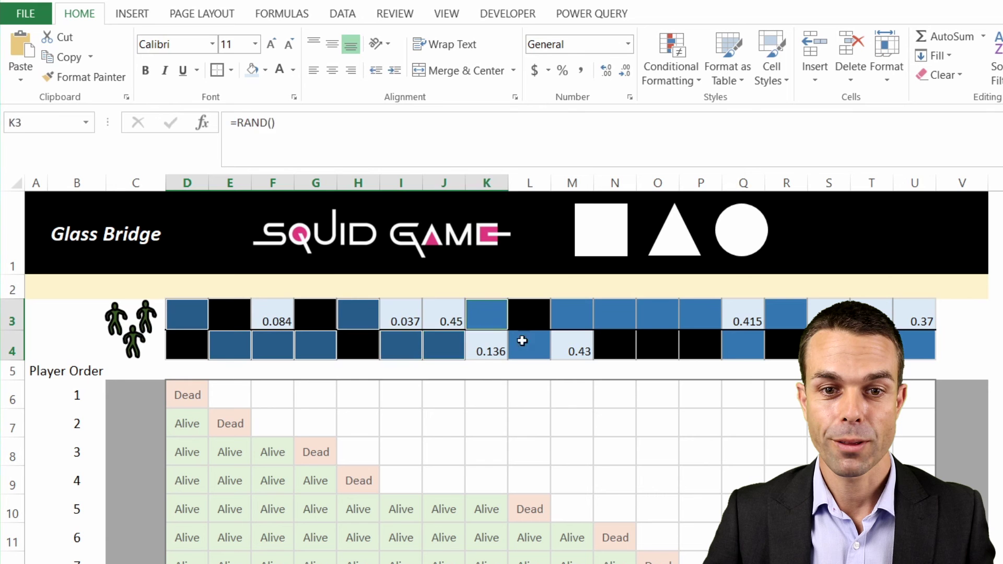
{"action": "left_click", "coordinate": [529, 344], "text": "ctrl"}
{"action": "left_click", "coordinate": [574, 317], "text": "ctrl"}
{"action": "left_click", "coordinate": [616, 320], "text": "ctrl"}
{"action": "left_click", "coordinate": [658, 316], "text": "ctrl"}
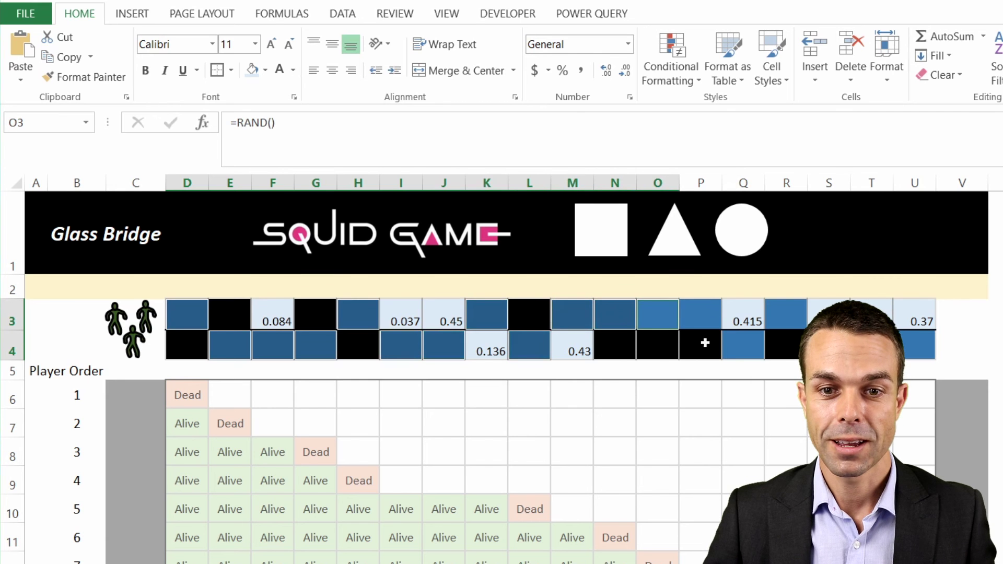
{"action": "left_click", "coordinate": [699, 370]}
Step: Check the Dead result in N11 against panel N4, and inspect upper-row panels D3 and F3
{"action": "left_click", "coordinate": [622, 530]}
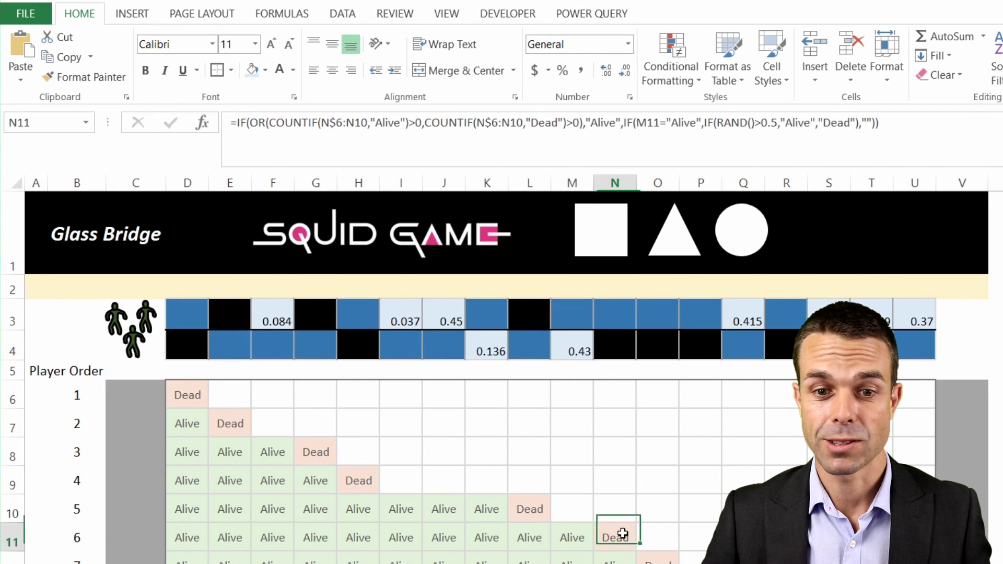
{"action": "left_click", "coordinate": [619, 347]}
{"action": "left_click", "coordinate": [204, 310]}
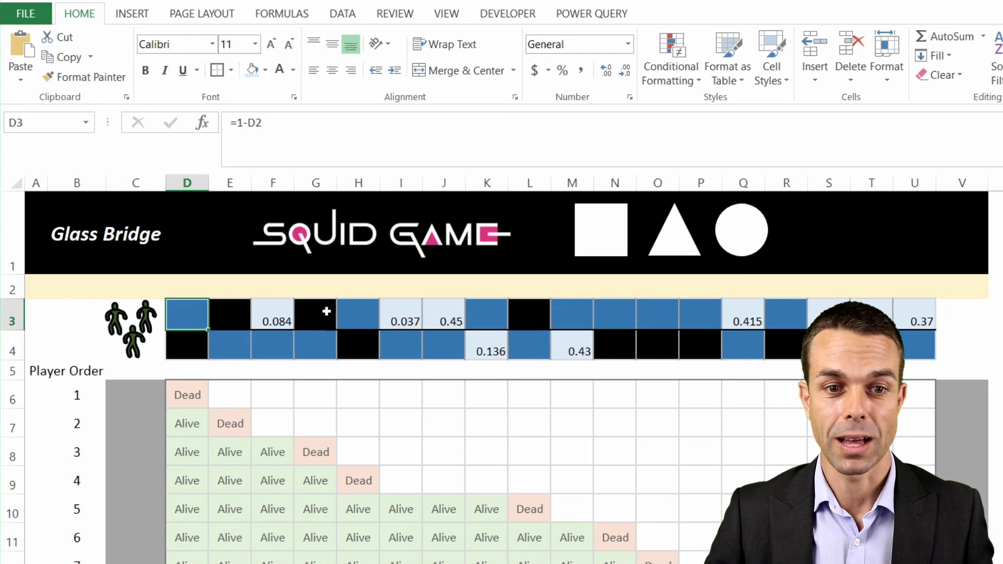
{"action": "left_click", "coordinate": [277, 316]}
Step: Set the base font colour of bridge cells D3:U4 to the pale blue that matches their background fill
{"action": "left_click", "coordinate": [189, 317]}
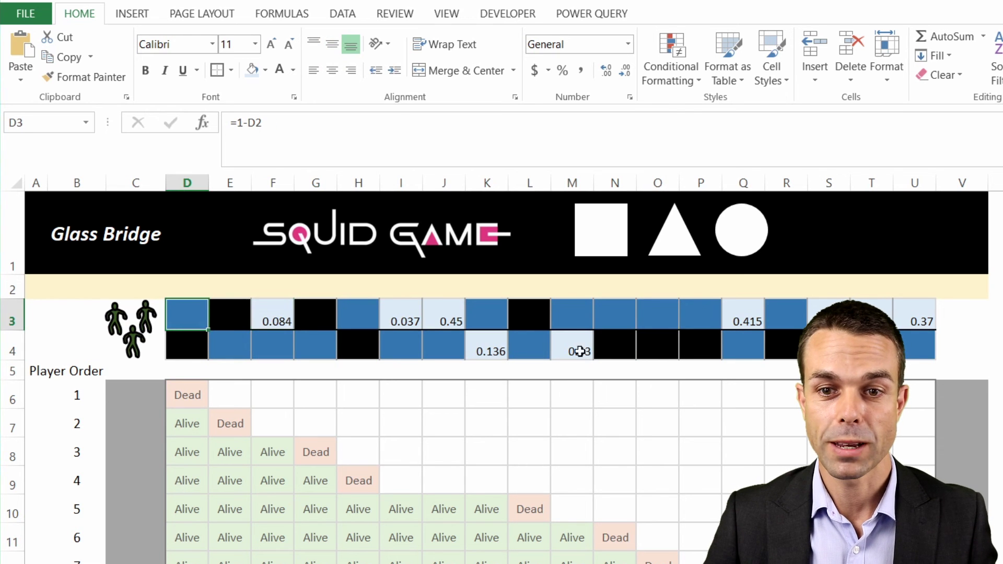
{"action": "left_click", "coordinate": [915, 345], "text": "shift"}
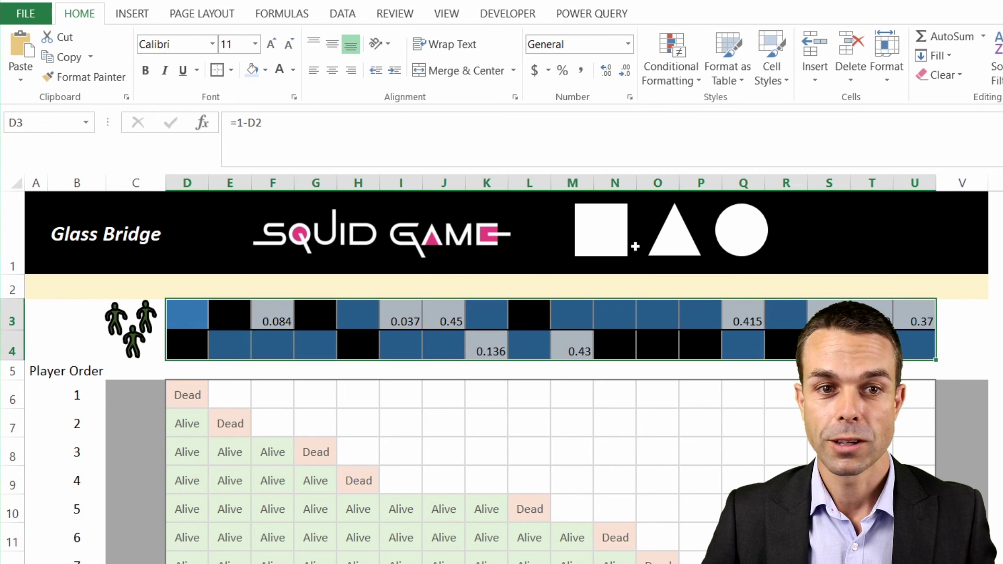
{"action": "left_click", "coordinate": [294, 70]}
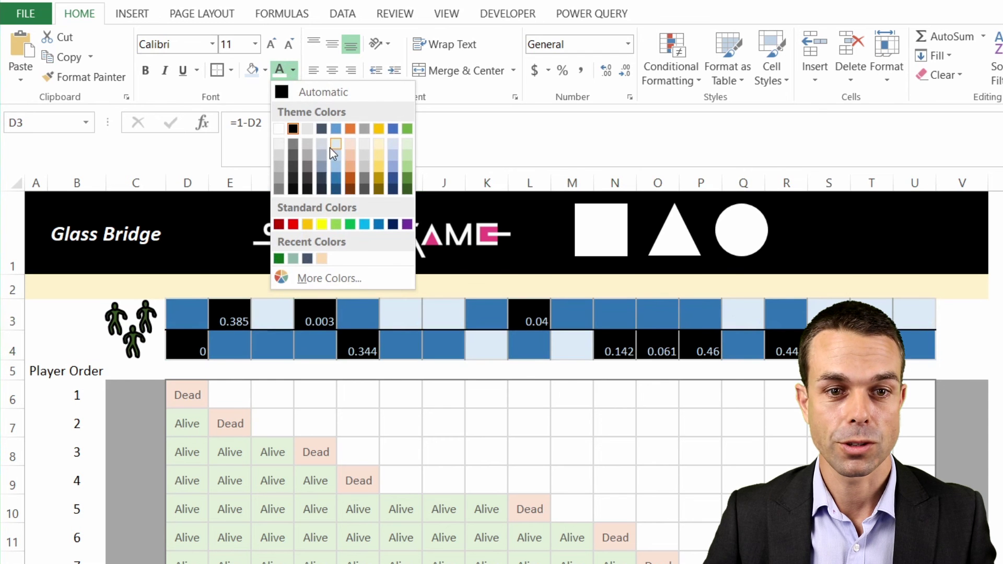
{"action": "left_click", "coordinate": [321, 258]}
{"action": "left_click", "coordinate": [423, 323]}
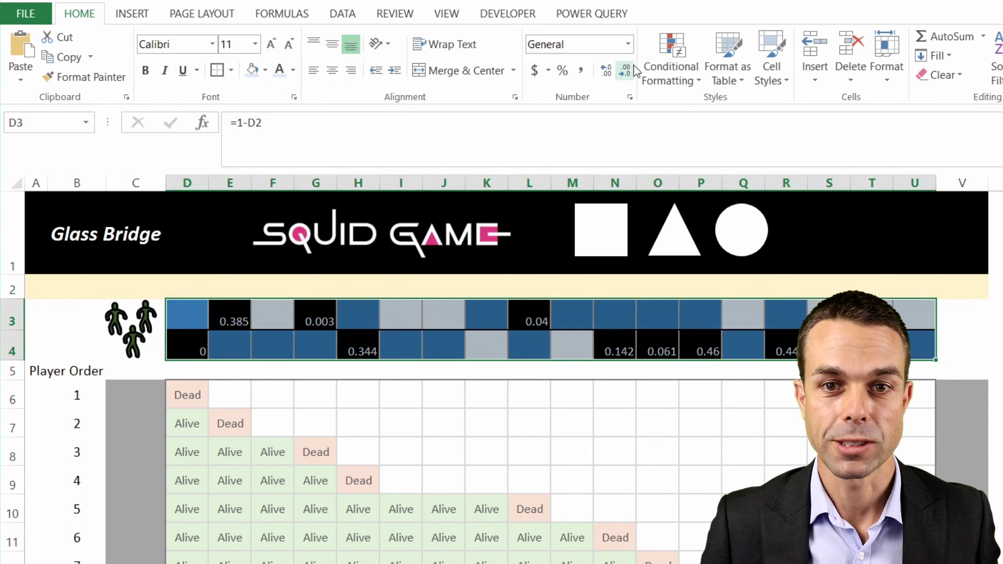
Step: Edit the bridge's AND/COUNTIF formatting rule so its font is black like its fill, and apply it to D3:U4
{"action": "left_click", "coordinate": [671, 73]}
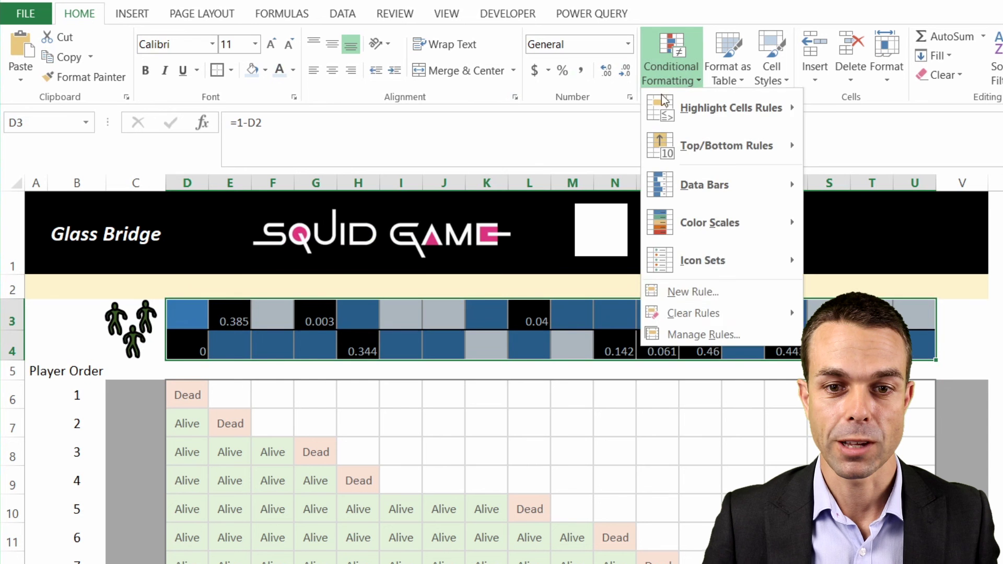
{"action": "left_click", "coordinate": [685, 335]}
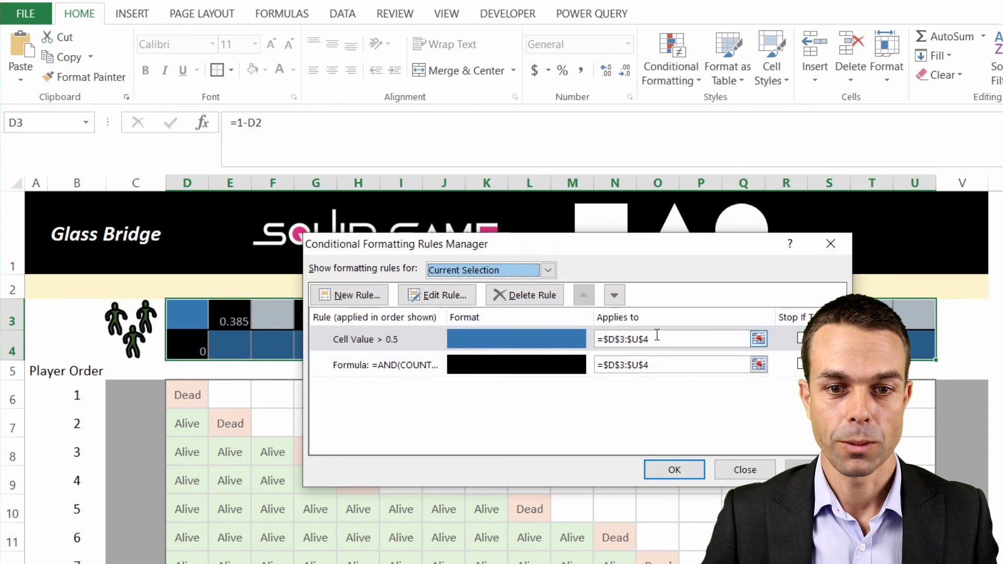
{"action": "left_click", "coordinate": [435, 364]}
{"action": "left_click", "coordinate": [434, 296]}
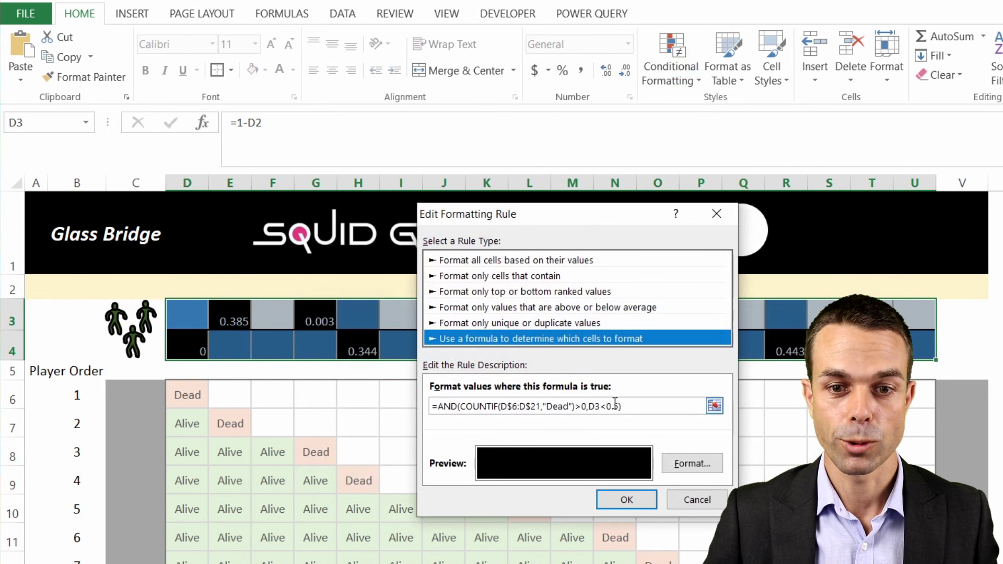
{"action": "left_click", "coordinate": [695, 466]}
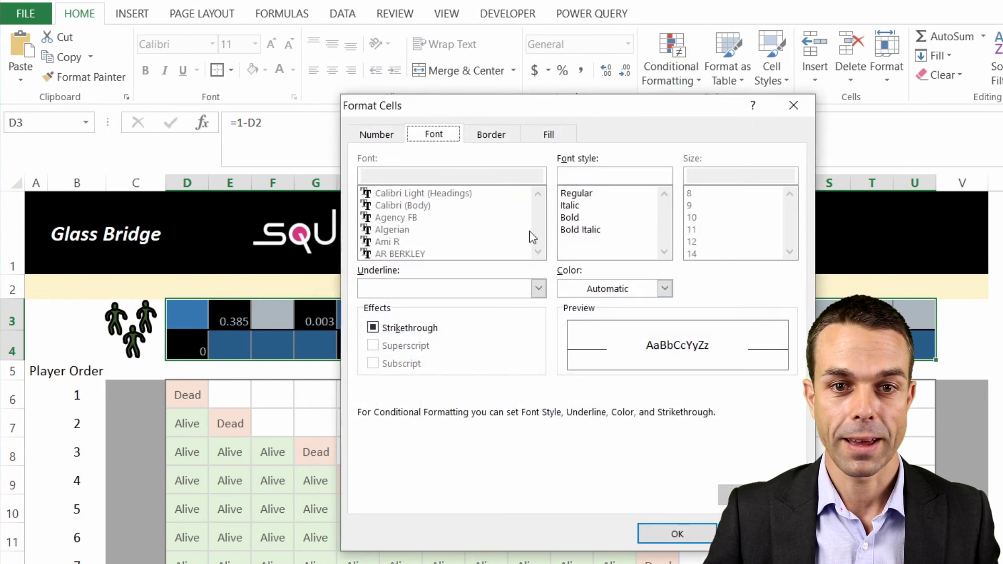
{"action": "left_click", "coordinate": [634, 290]}
{"action": "left_click", "coordinate": [630, 308]}
{"action": "left_click", "coordinate": [677, 533]}
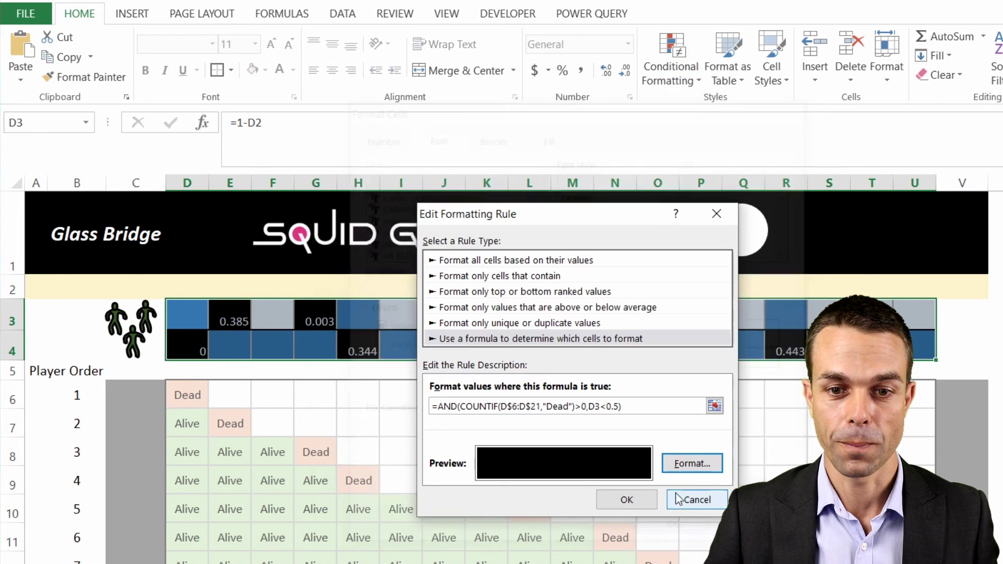
{"action": "left_click", "coordinate": [639, 501]}
{"action": "left_click", "coordinate": [675, 470]}
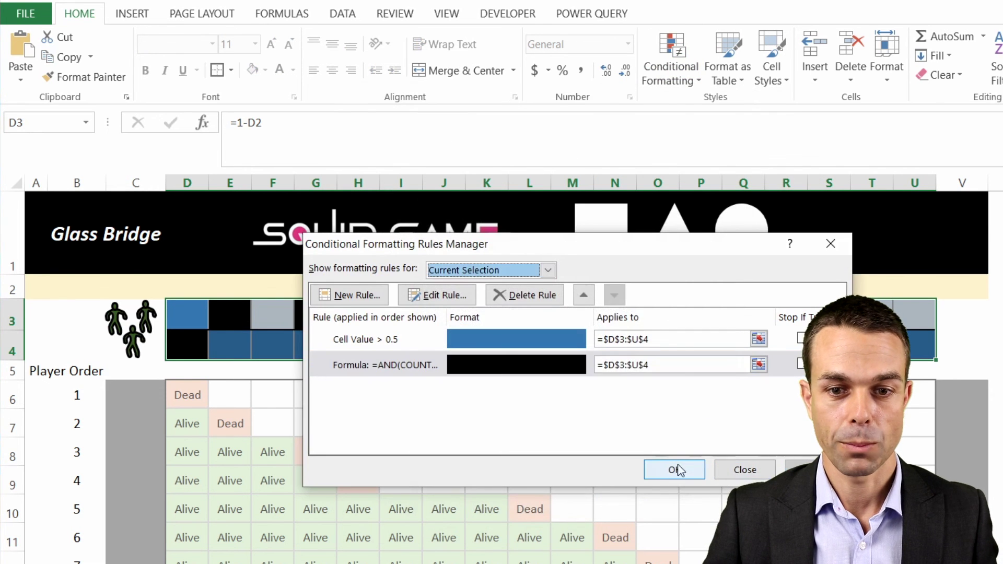
Step: Collapse the formula bar and the ribbon, and select cell W10 outside the player grid
{"action": "left_click", "coordinate": [614, 451]}
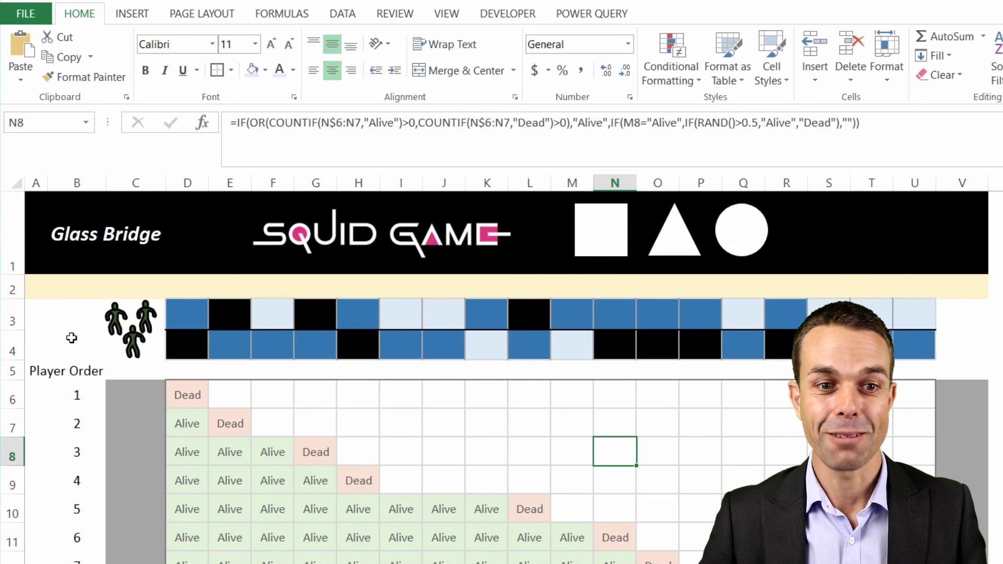
{"action": "left_click", "coordinate": [430, 412]}
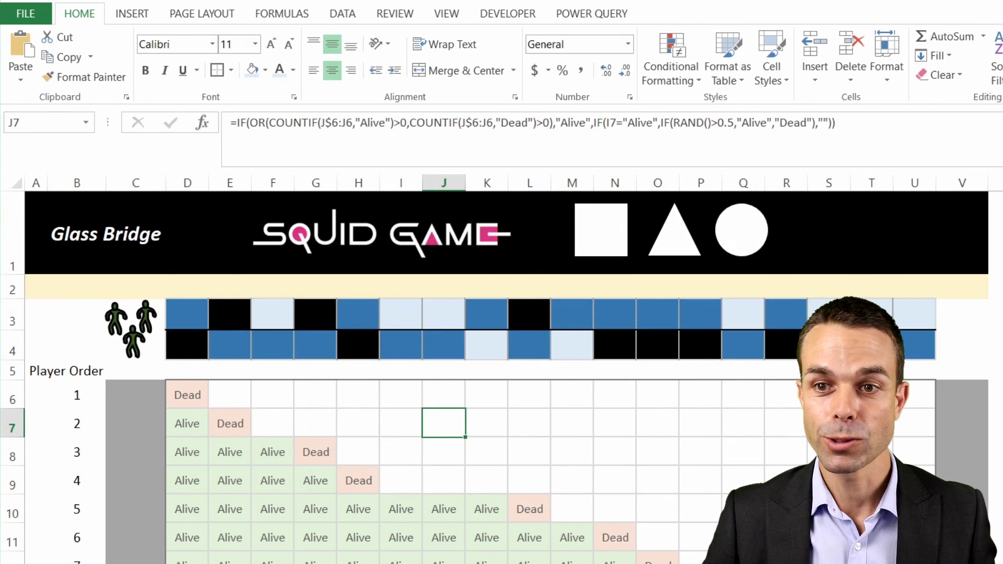
{"action": "key", "text": "ctrl+shift+u"}
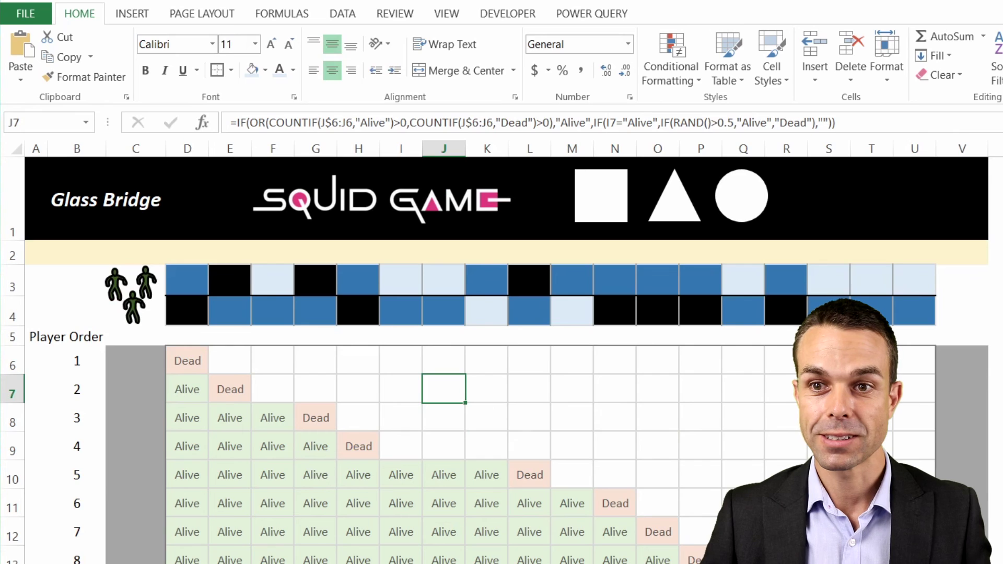
{"action": "key", "text": "ctrl+F1"}
{"action": "left_click", "coordinate": [585, 387]}
{"action": "left_click", "coordinate": [995, 475]}
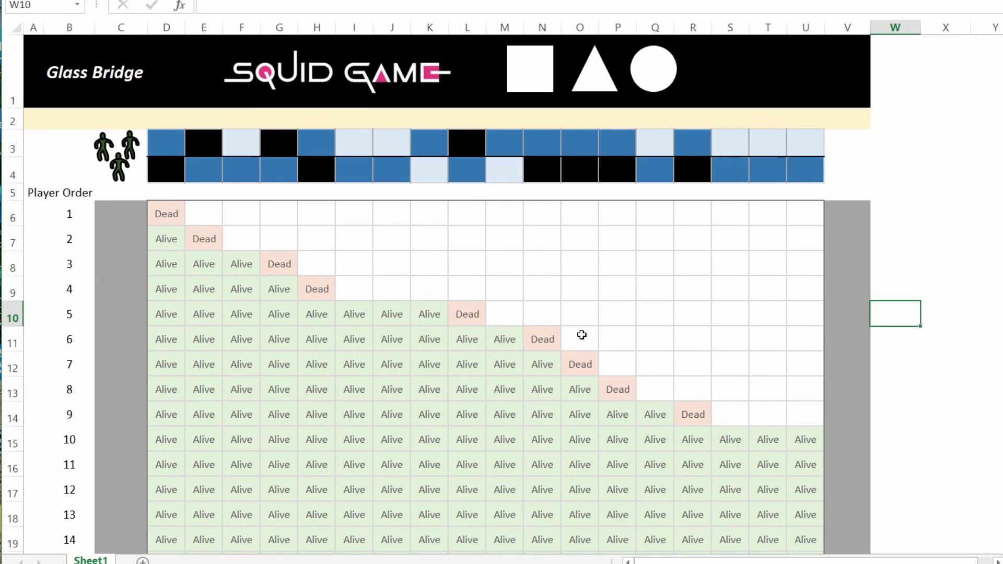
Step: Recalculate the simulation several times to compare the bridge panel colours with the players' Alive/Dead results
{"action": "key", "text": "F9"}
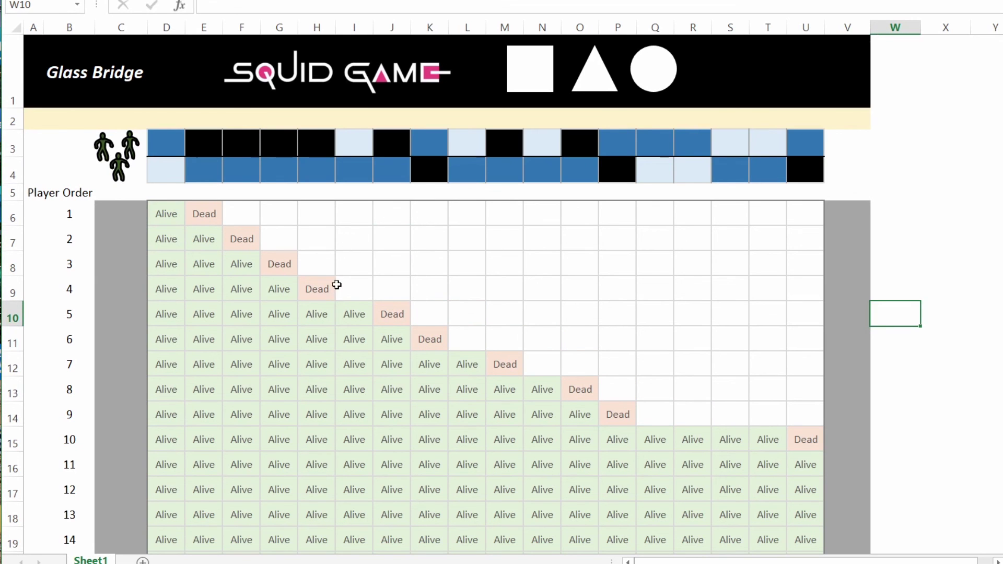
{"action": "key", "text": "F9"}
{"action": "key", "text": "F9"}
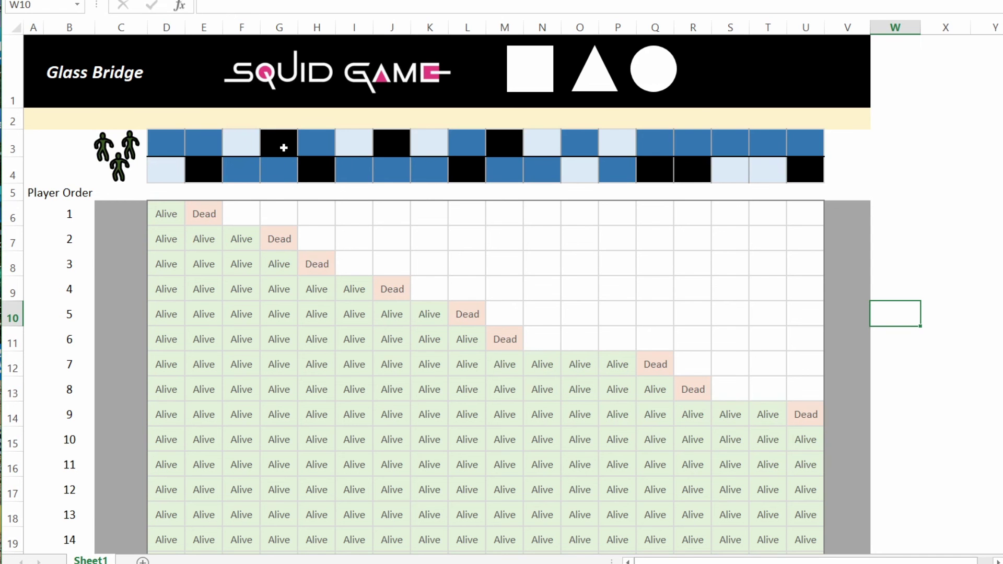
Step: Recalculate the simulation repeatedly and examine how many of the 16 players in rows 6 to 21 cross the bridge
{"action": "key", "text": "F9"}
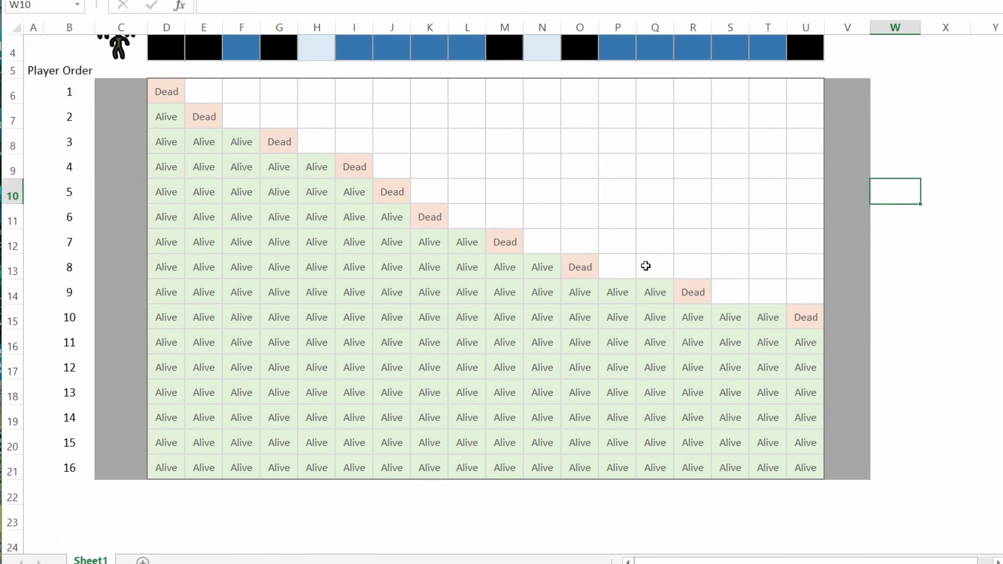
{"action": "key", "text": "F9"}
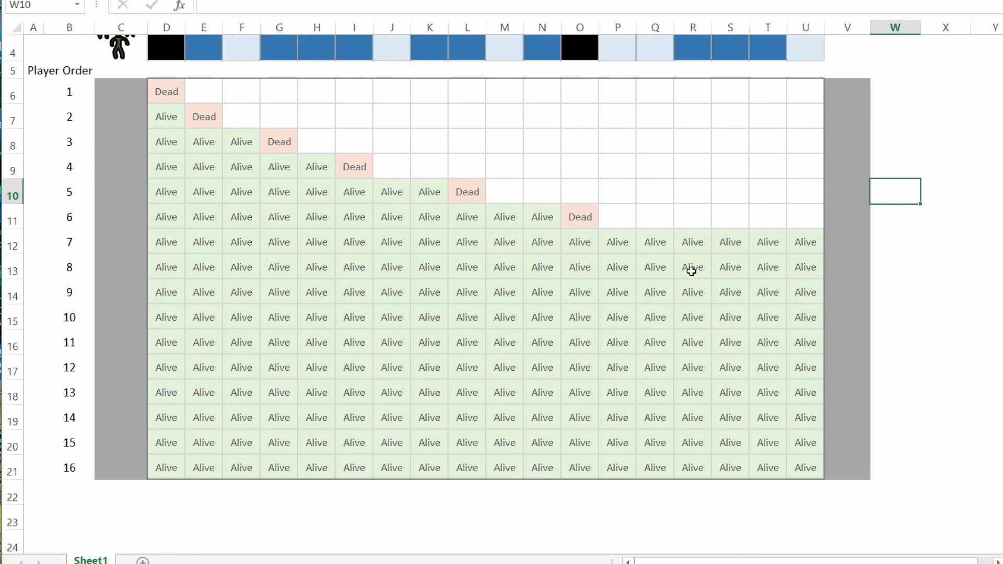
{"action": "key", "text": "F9"}
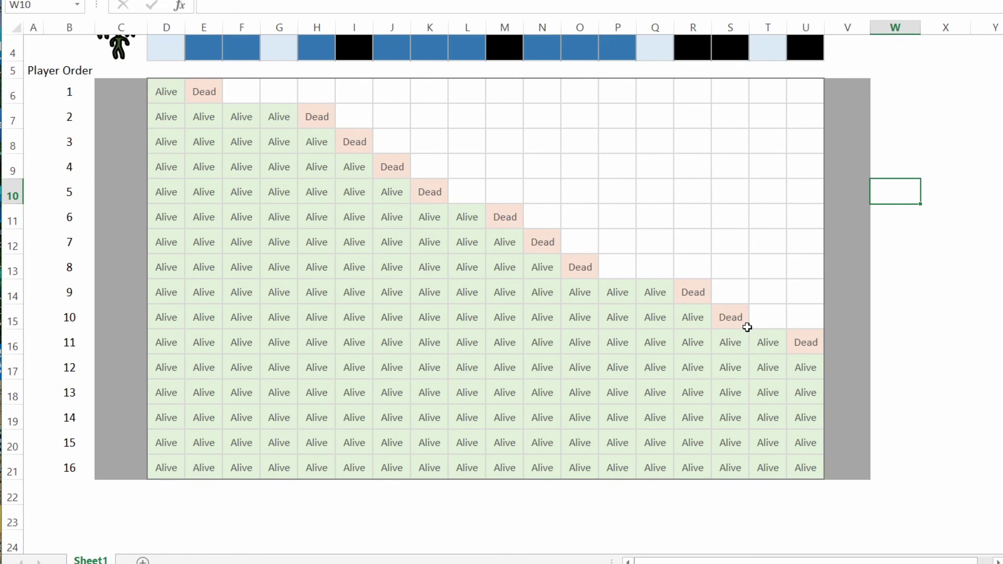
{"action": "key", "text": "F9"}
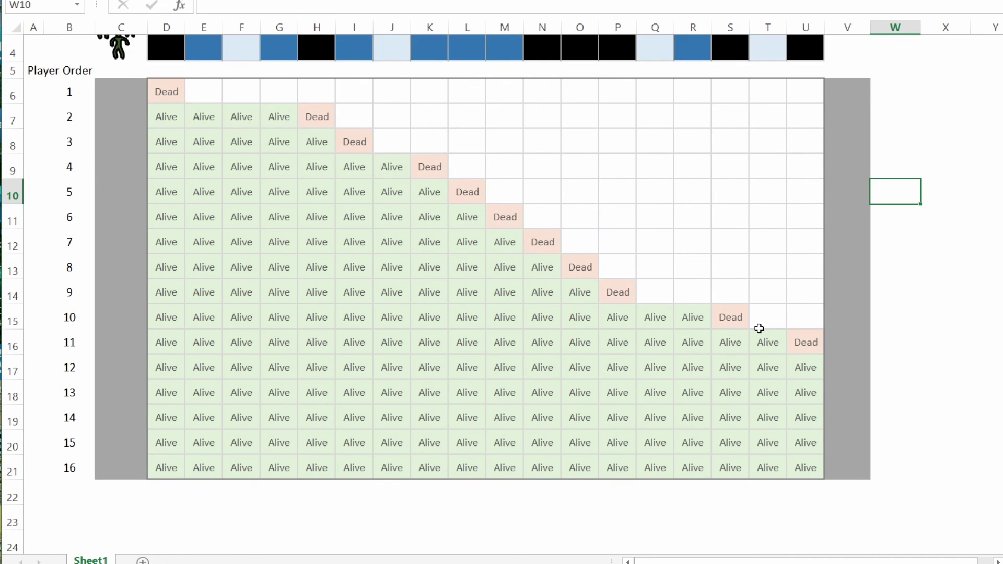
{"action": "key", "text": "F9"}
{"action": "key", "text": "F9"}
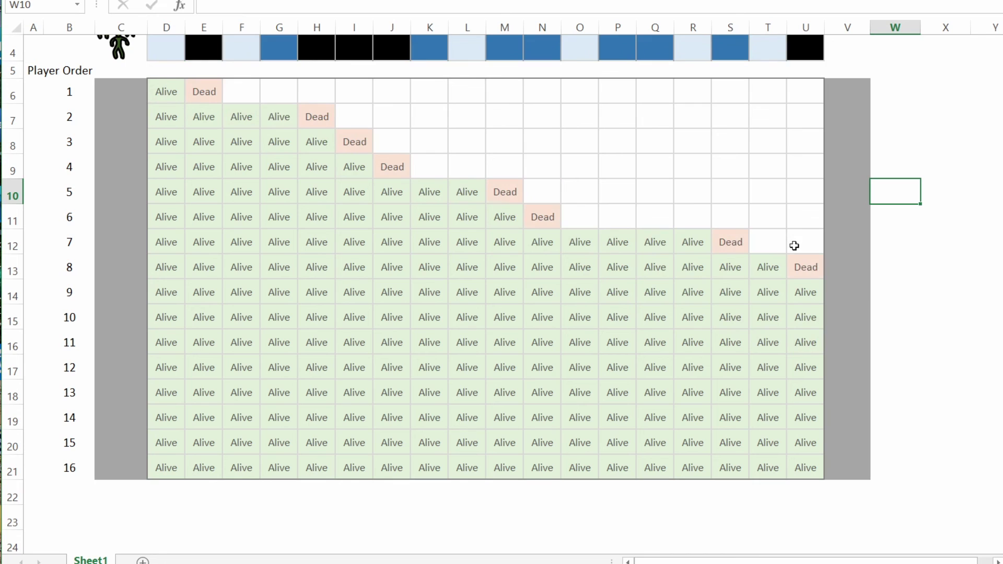
{"action": "key", "text": "F9"}
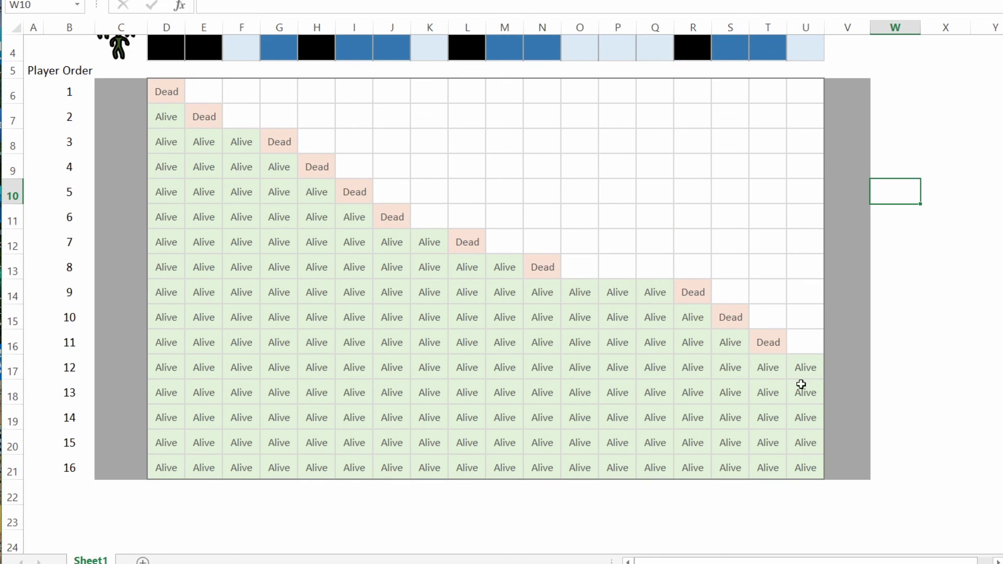
{"action": "key", "text": "F9"}
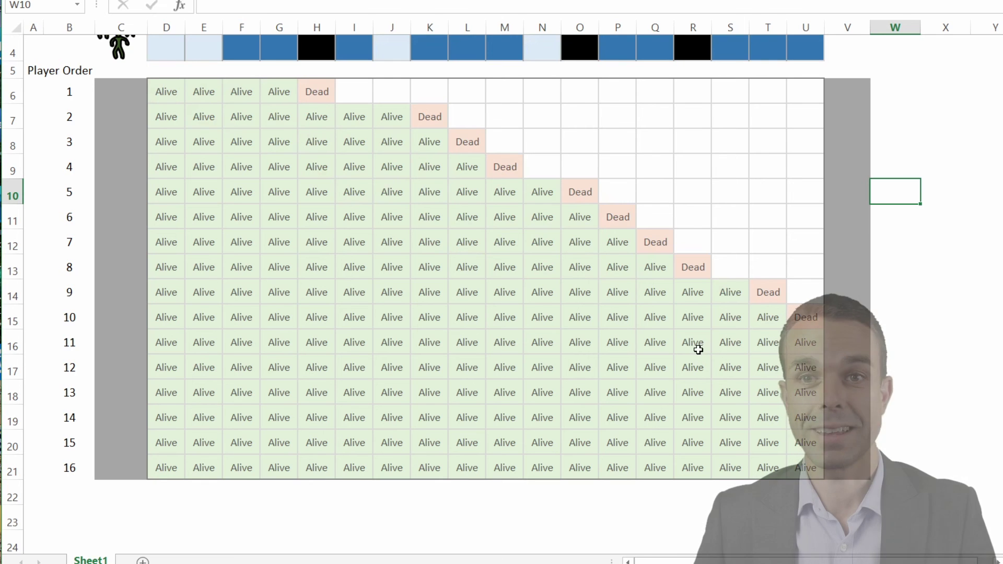
{"action": "key", "text": "F9"}
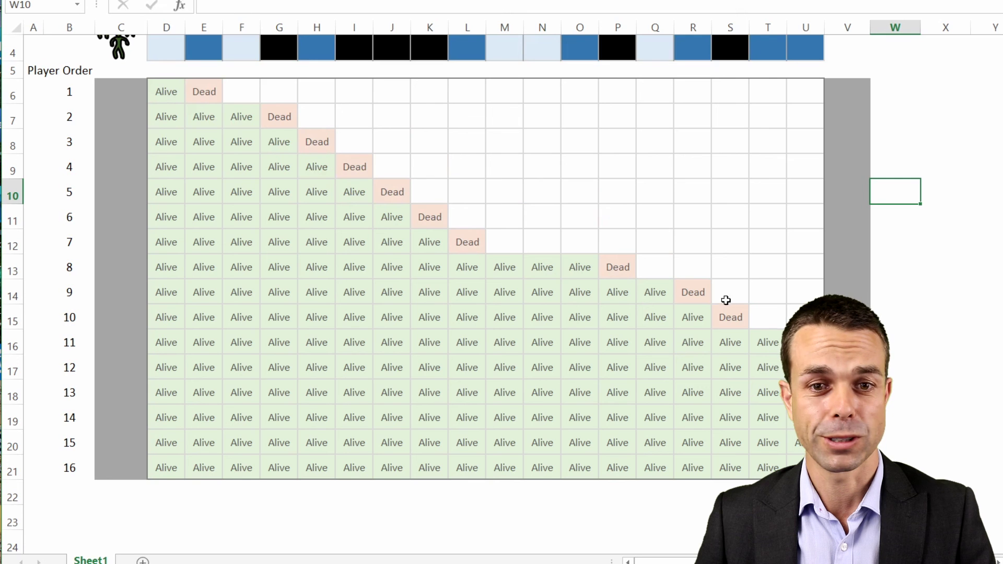
{"action": "key", "text": "F9"}
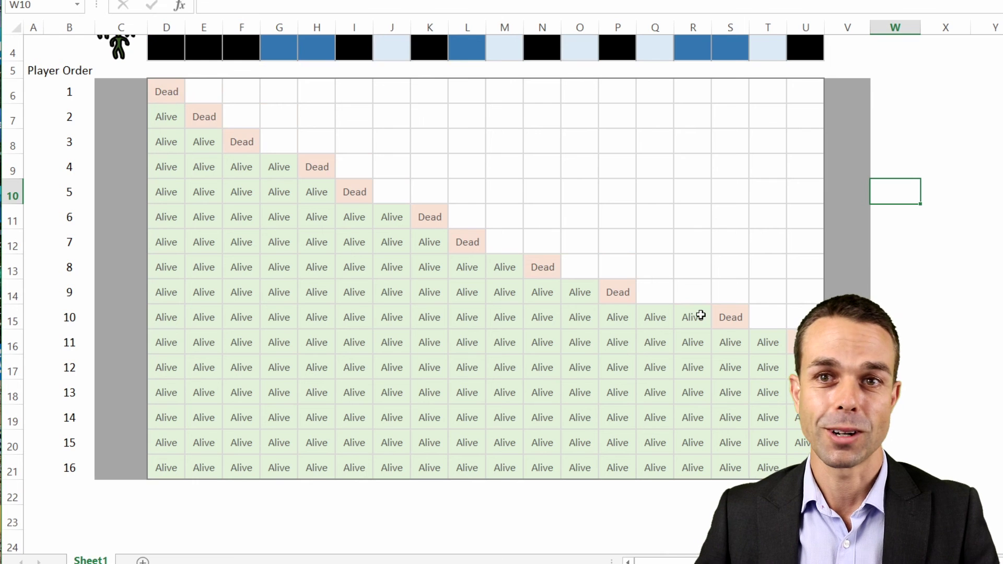
{"action": "key", "text": "F9"}
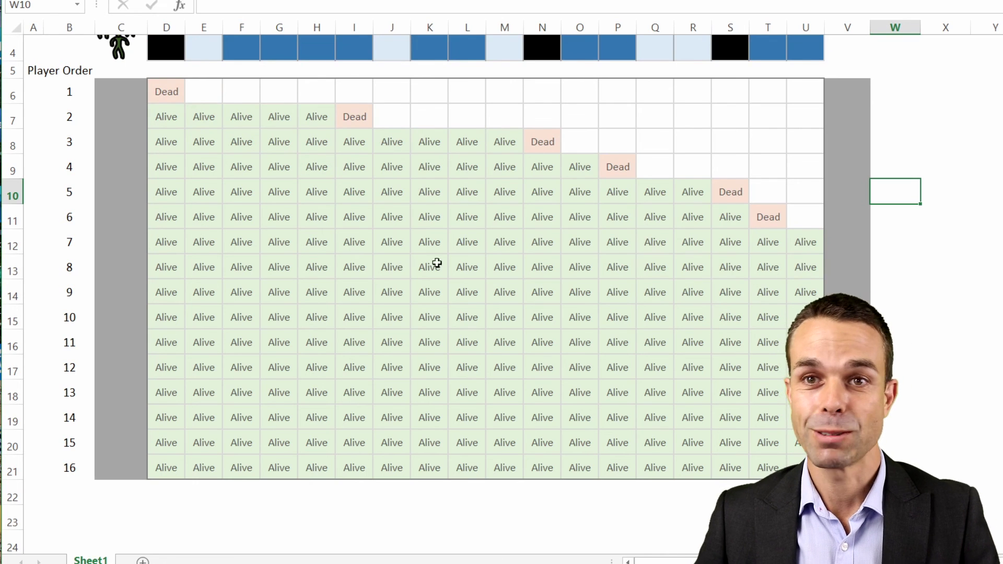
{"action": "key", "text": "F9"}
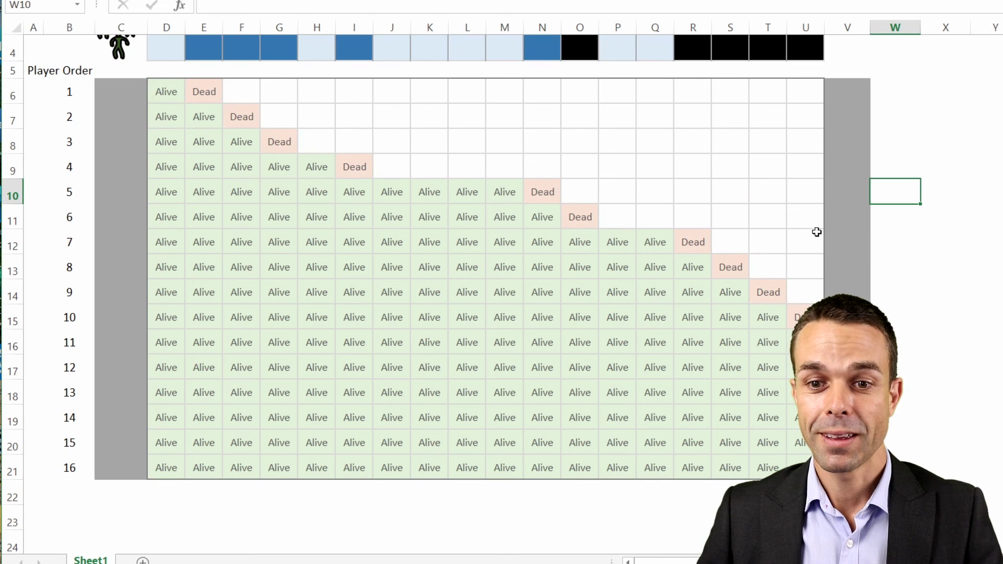
{"action": "key", "text": "F9"}
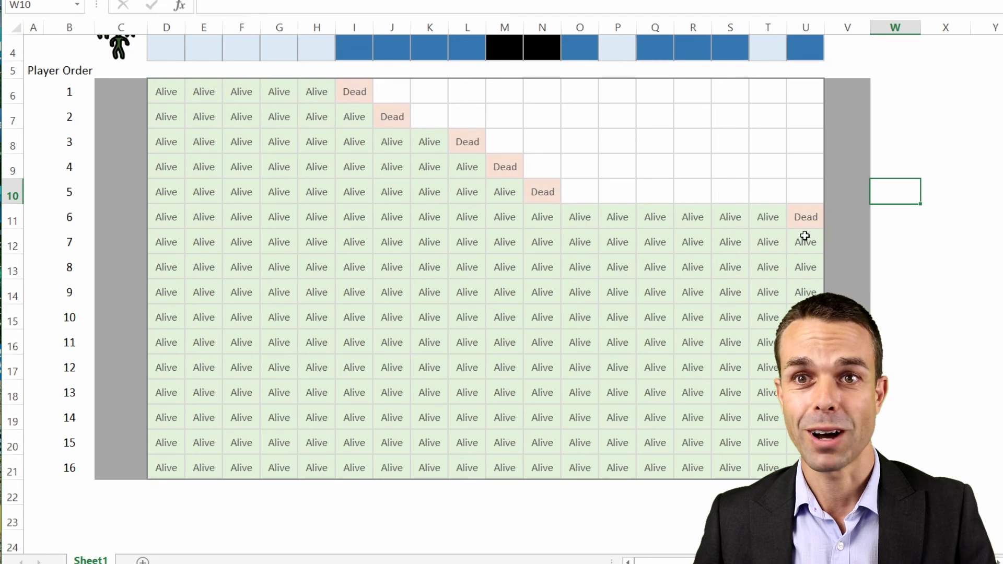
Step: Recalculate the simulation four more times with both bridge rows in view above the player results
{"action": "scroll", "coordinate": [767, 252], "scroll_direction": "up", "scroll_amount": 1}
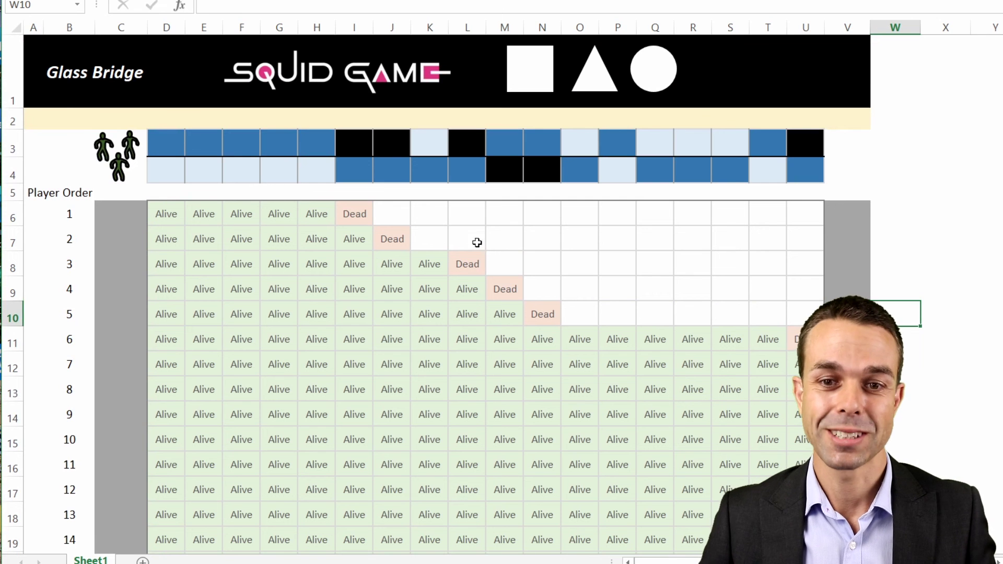
{"action": "key", "text": "F9"}
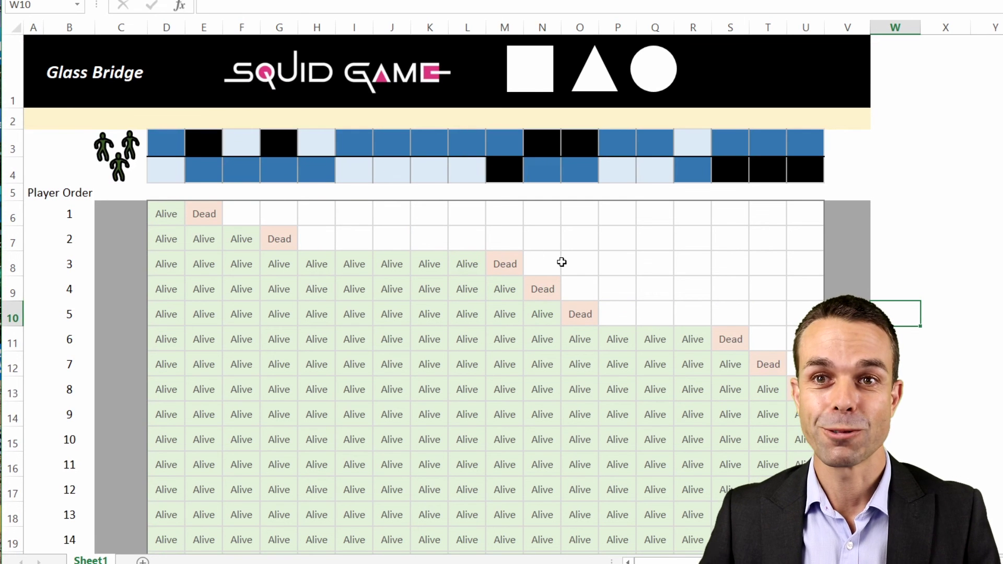
{"action": "key", "text": "F9"}
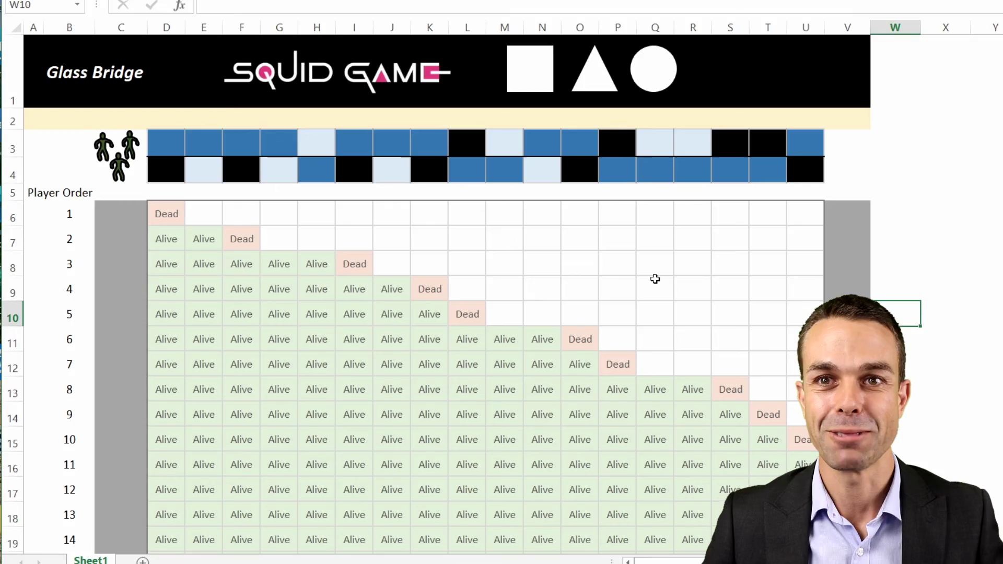
{"action": "key", "text": "F9"}
{"action": "key", "text": "F9"}
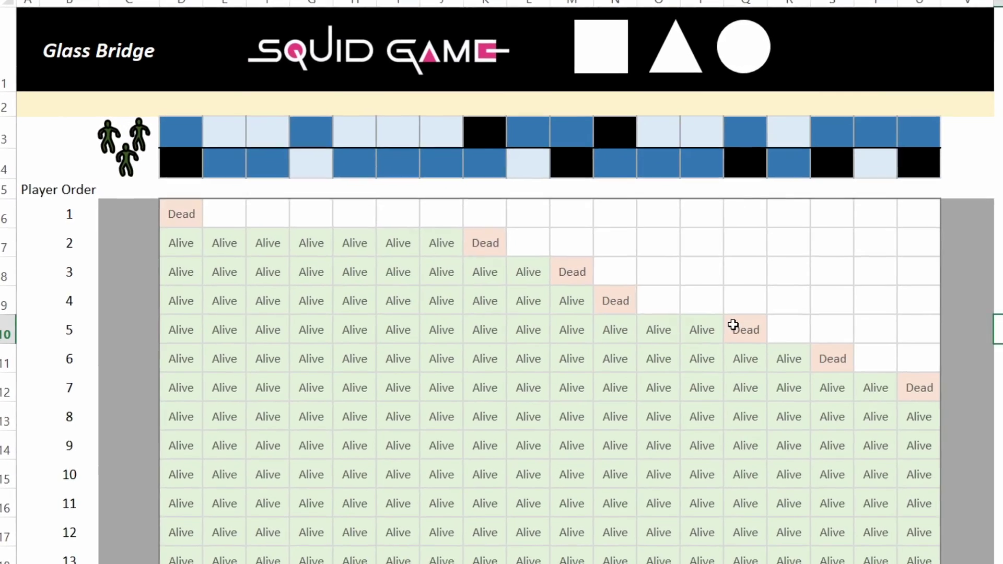